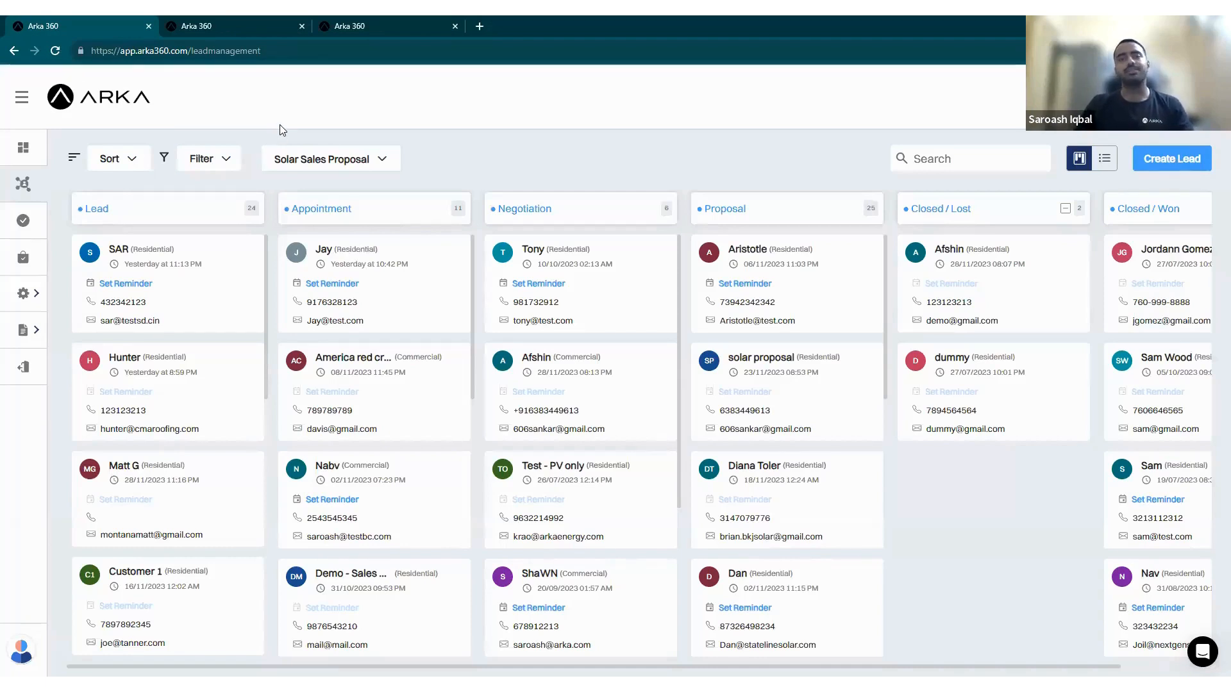
View the available sales pipelines and the support chat's help options on the lead board.
click(325, 172)
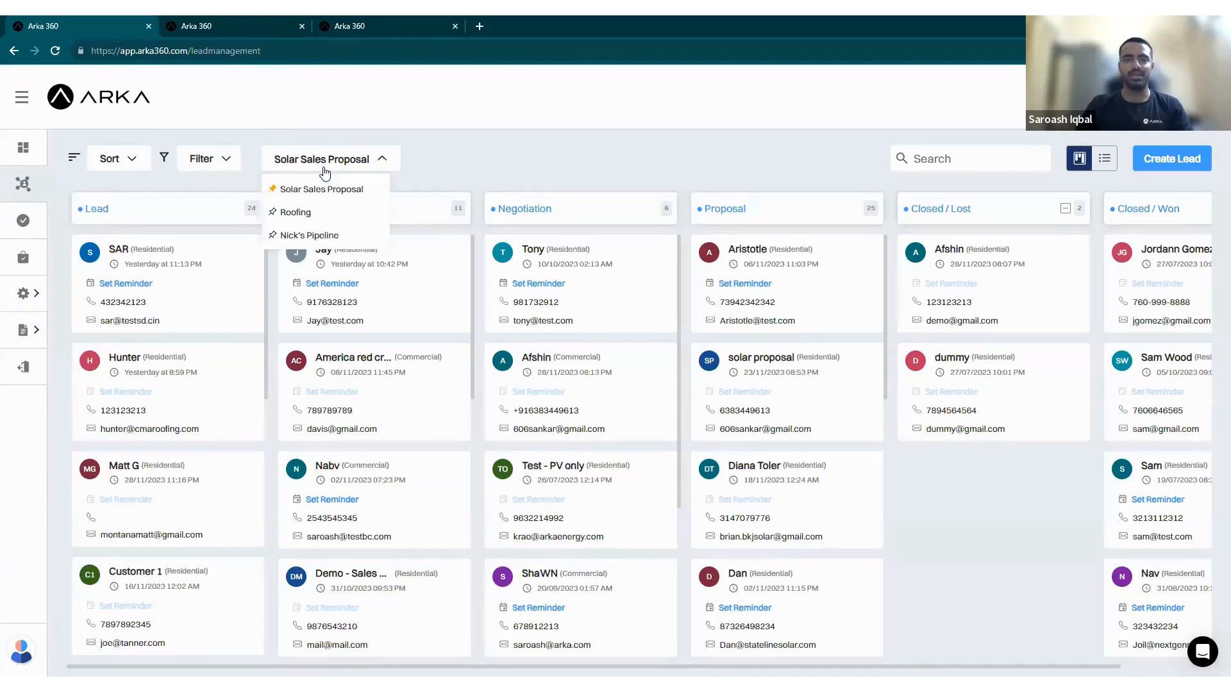
click(441, 143)
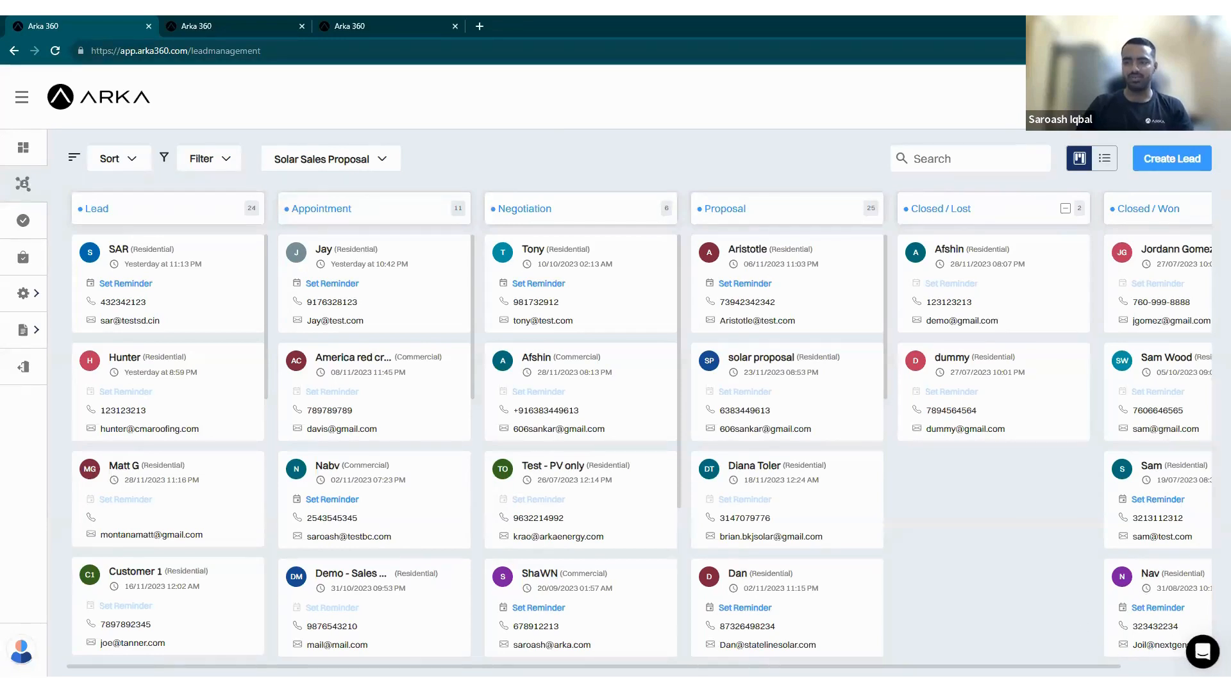
click(1203, 652)
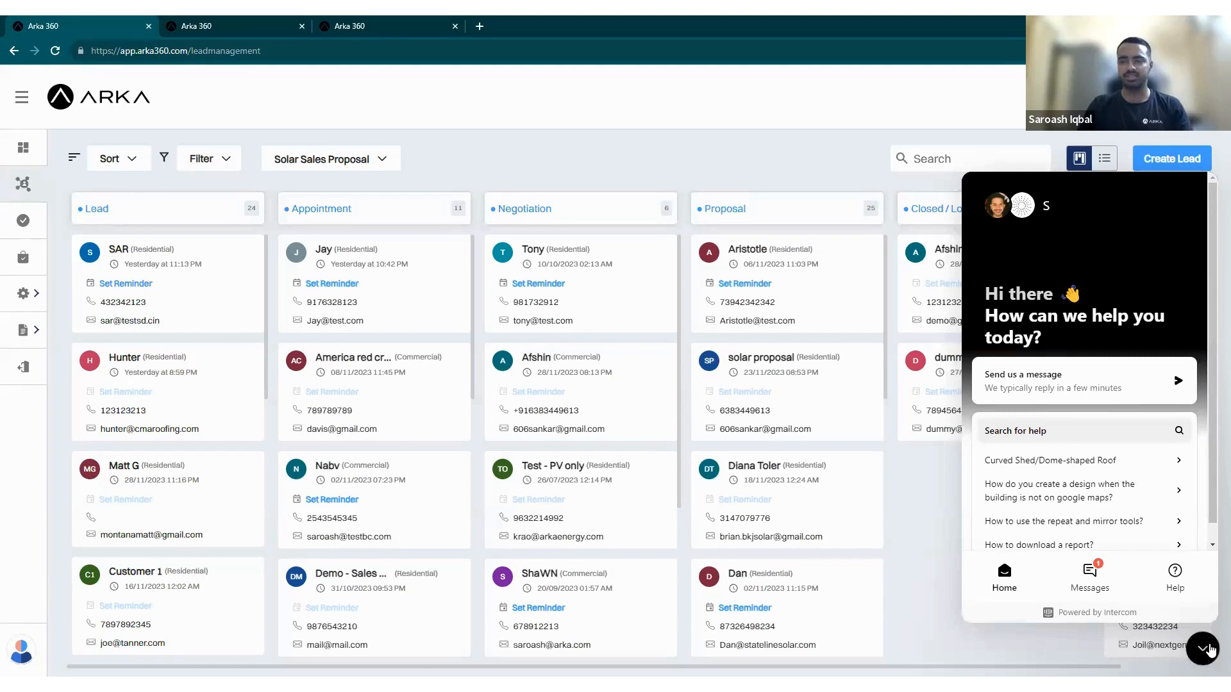
click(1209, 649)
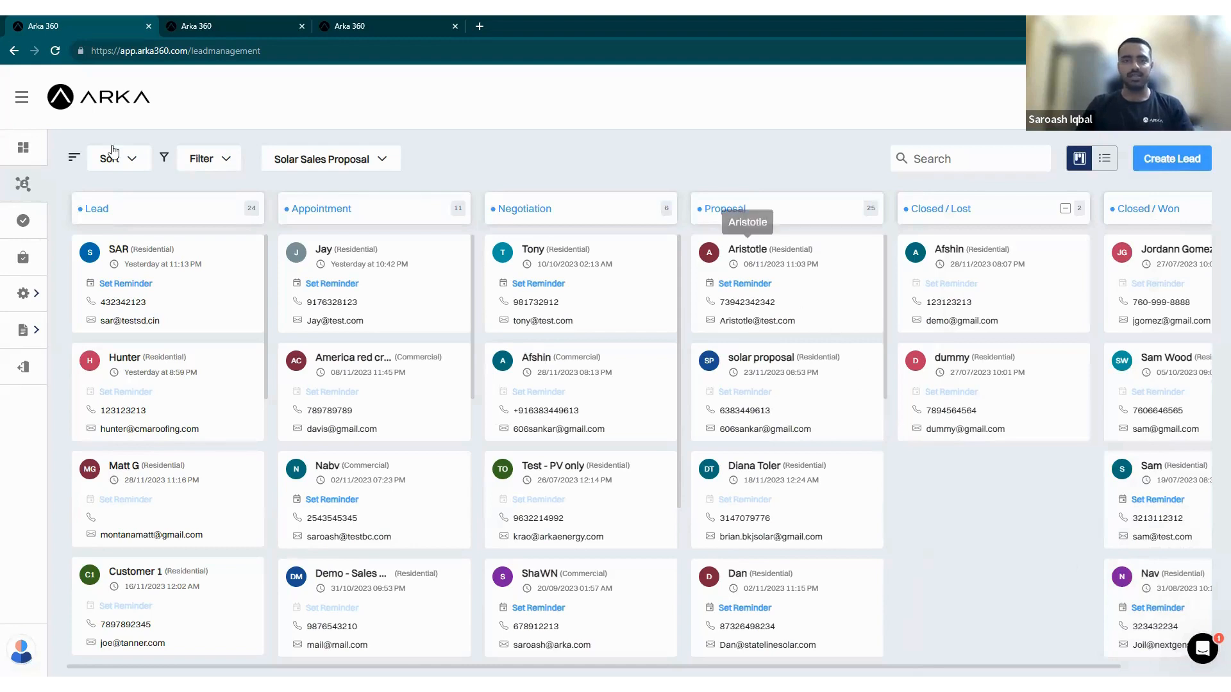
Open the dashboards page and examine the Default Dashboard's monthly lead, capacity, opportunity-stage and leads-inflow widgets.
click(38, 155)
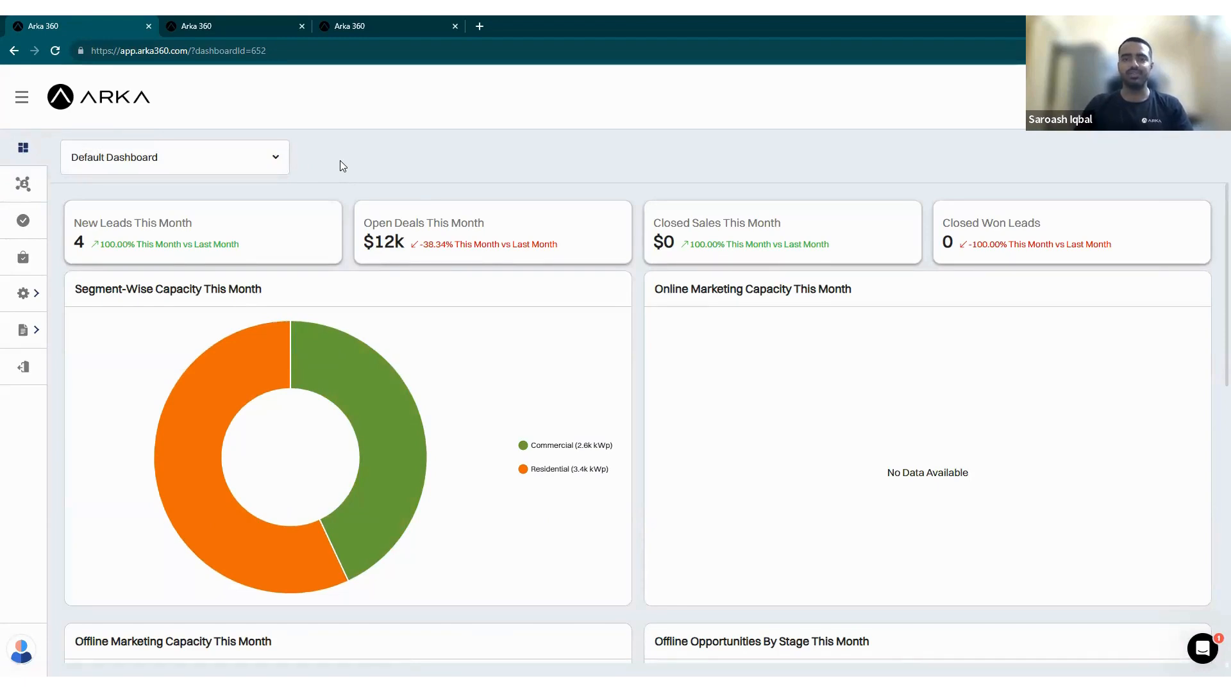
scroll(456, 343, down, 3)
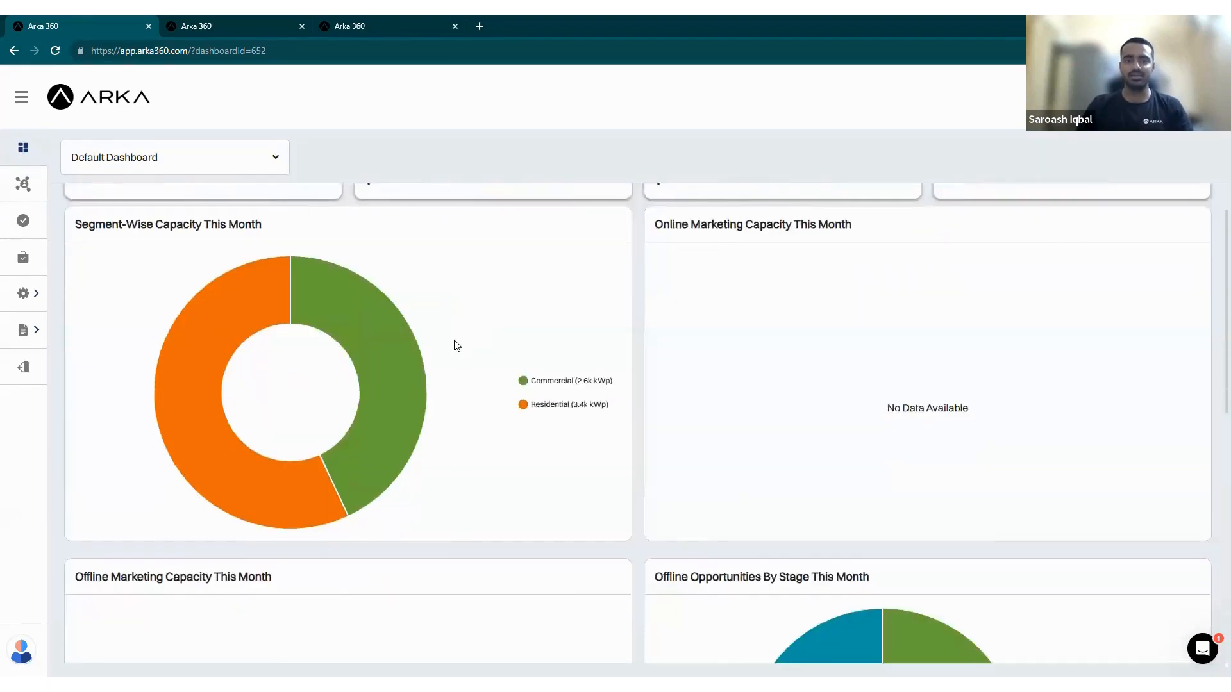
scroll(458, 346, up, 3)
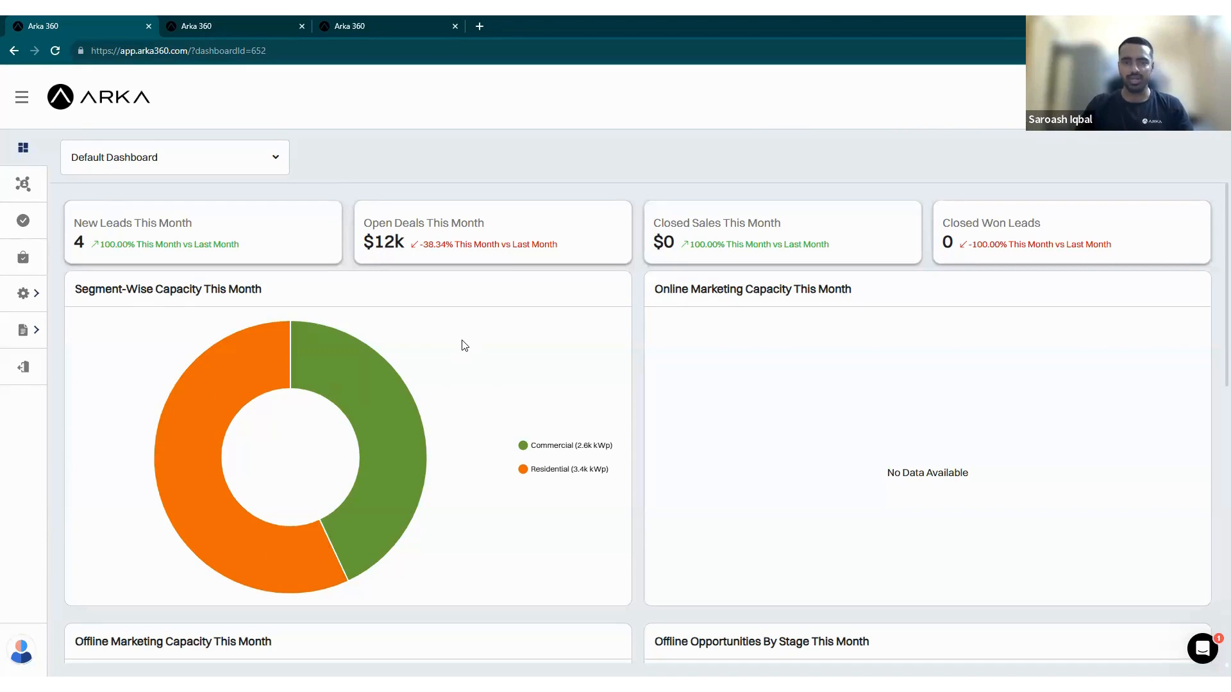
scroll(485, 357, down, 3)
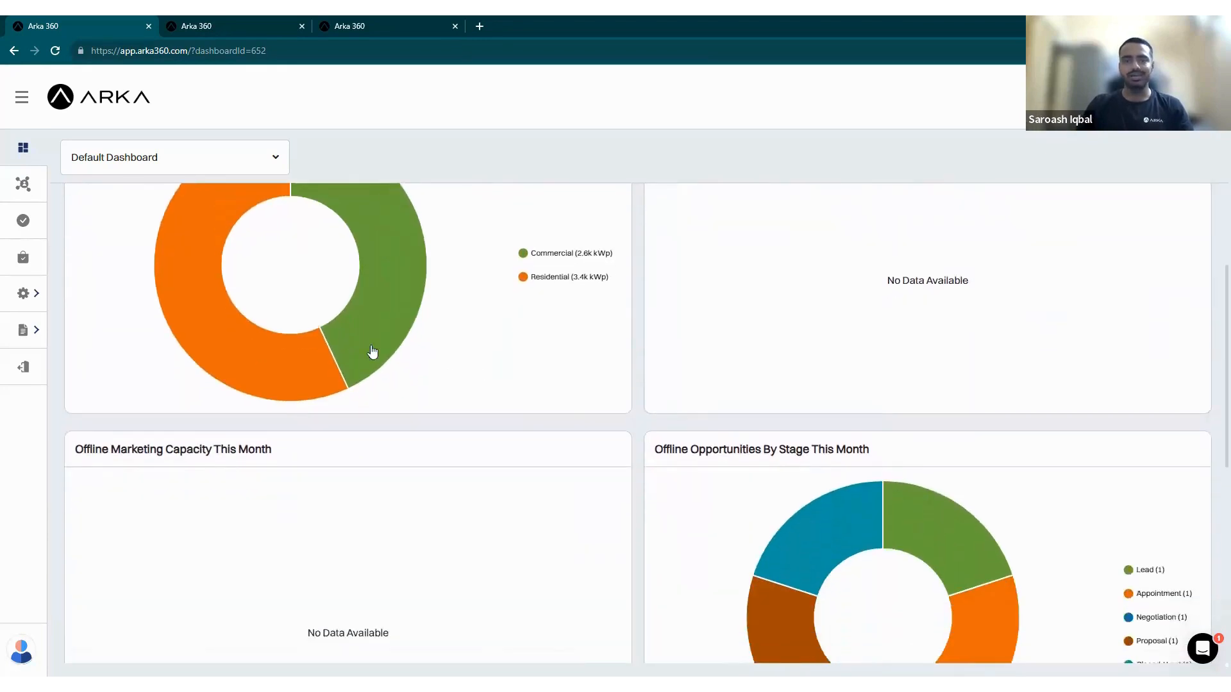
scroll(288, 327, up, 2)
scroll(468, 337, up, 1)
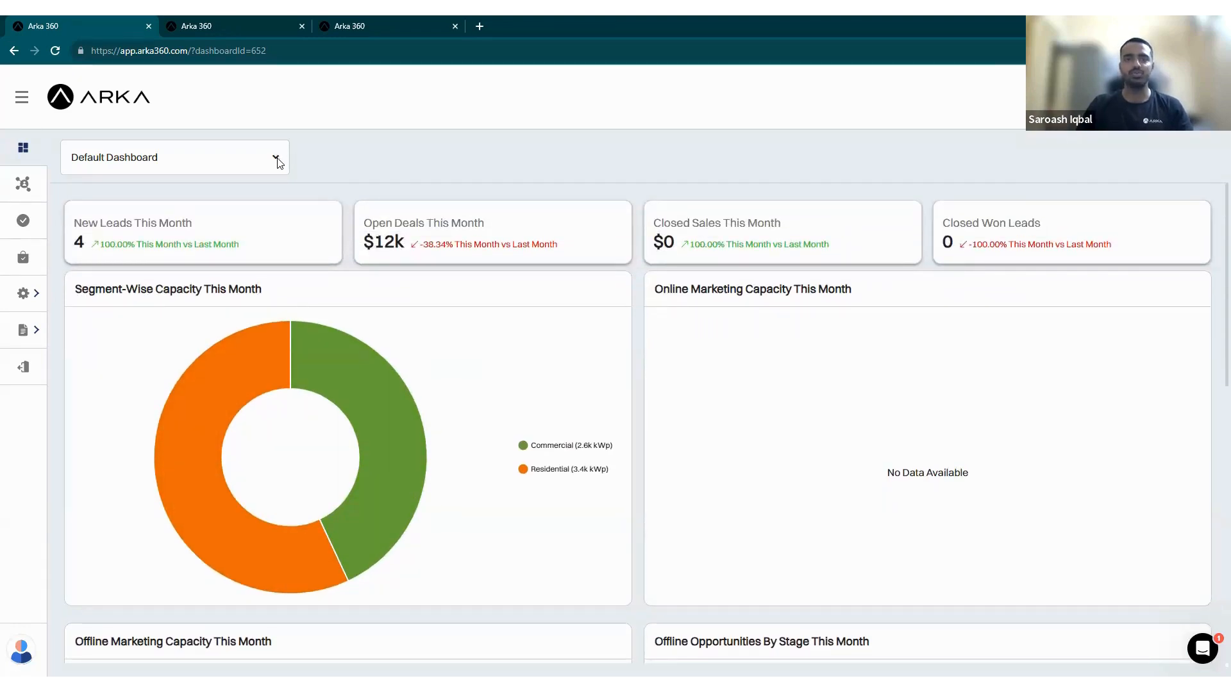
scroll(574, 442, down, 4)
scroll(564, 436, down, 5)
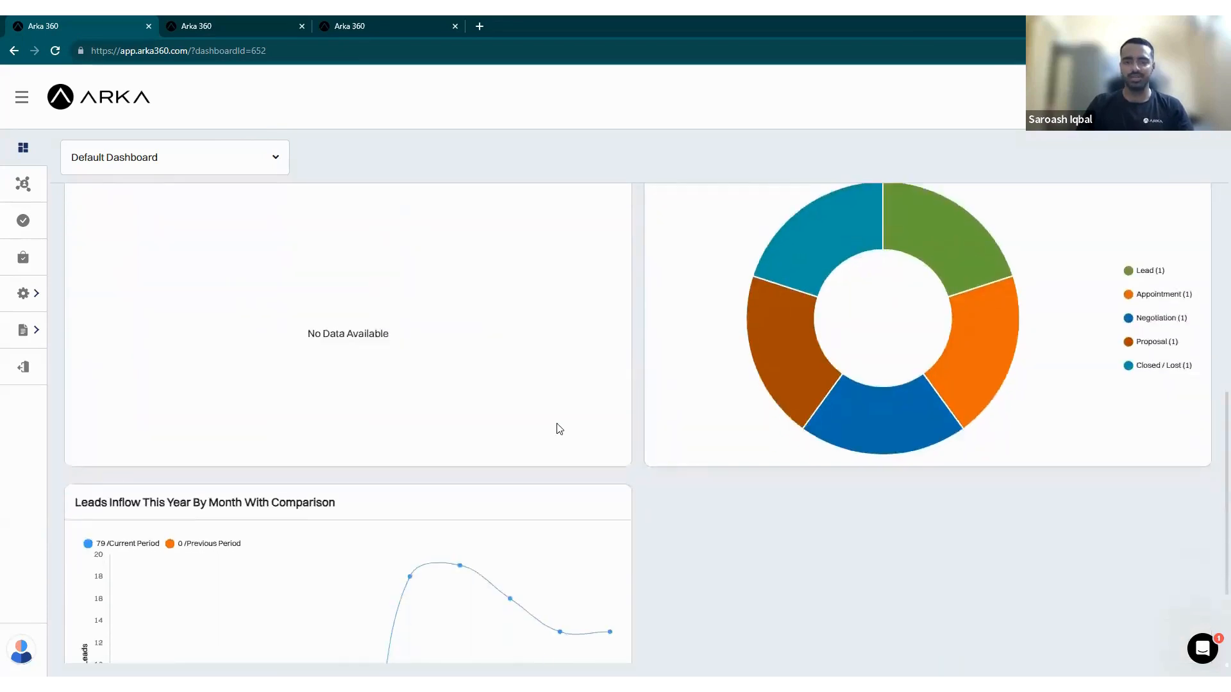
scroll(526, 411, up, 9)
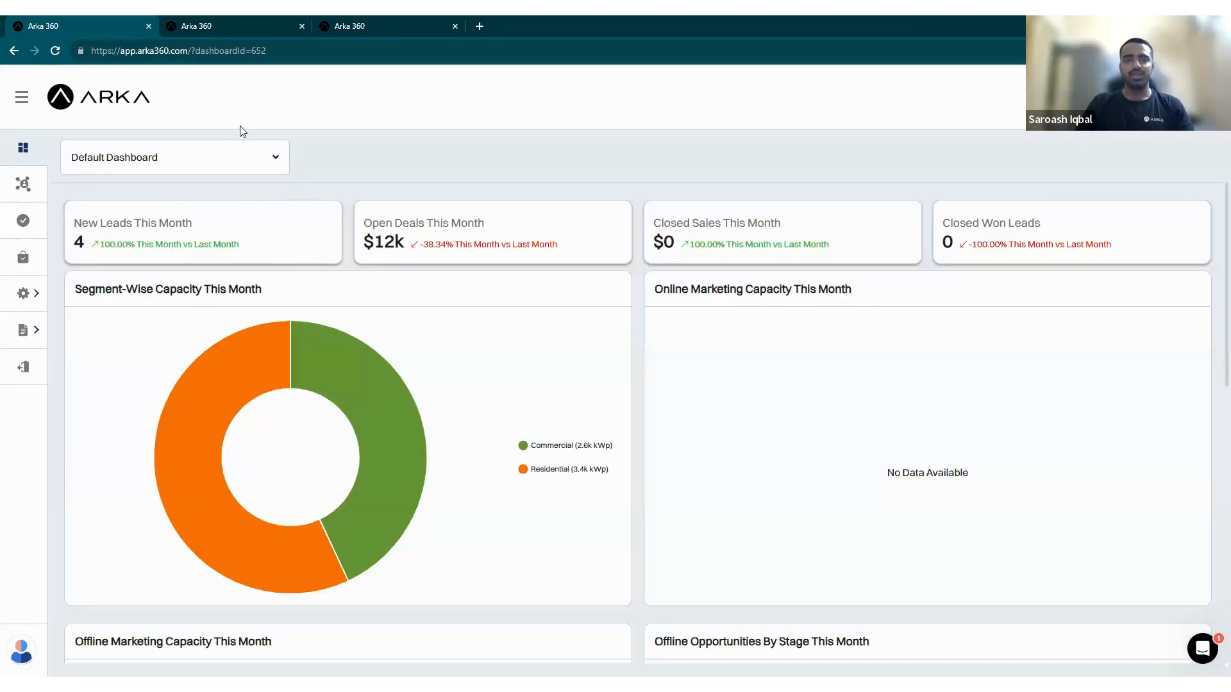
Switch to the Sales Dashboard and examine its Widget - Bar, Leads and Lead Amount charts.
click(275, 157)
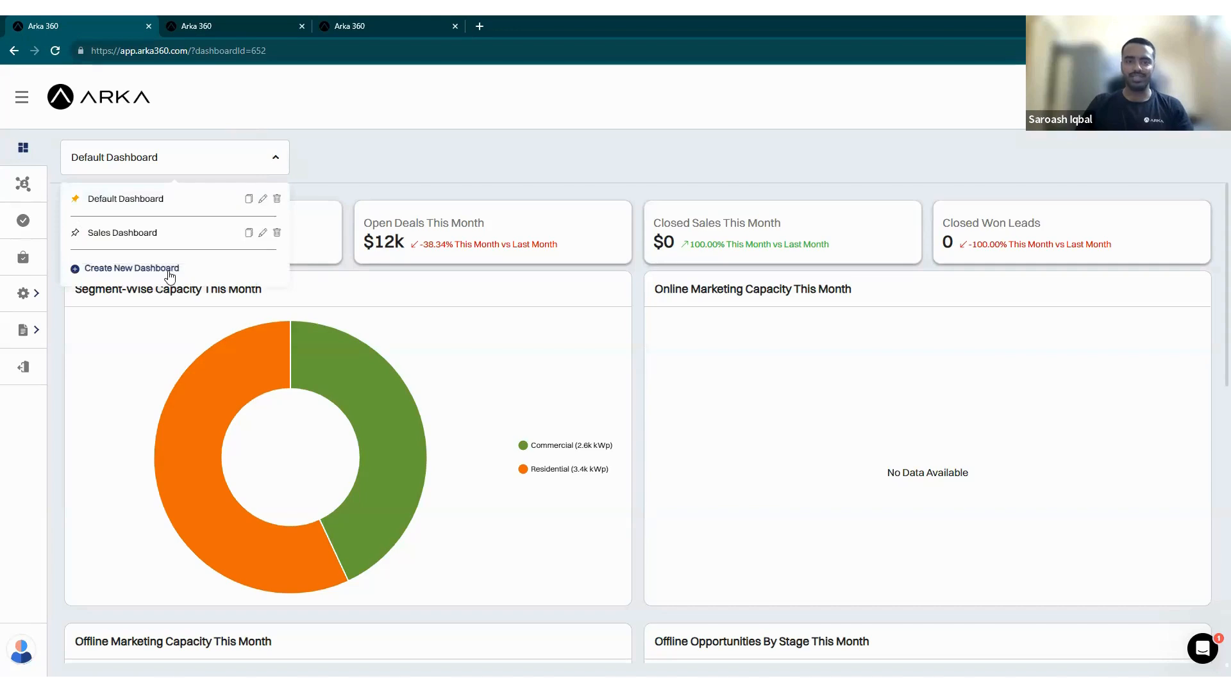
click(158, 233)
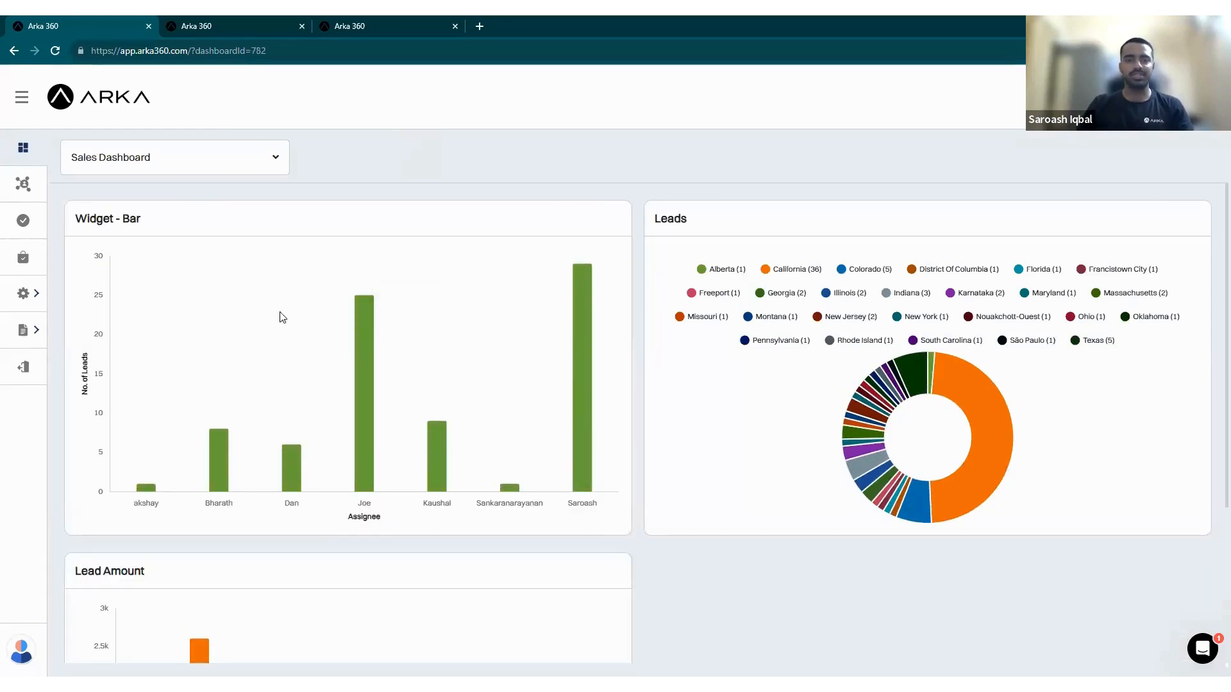
scroll(731, 302, down, 1)
scroll(802, 291, up, 1)
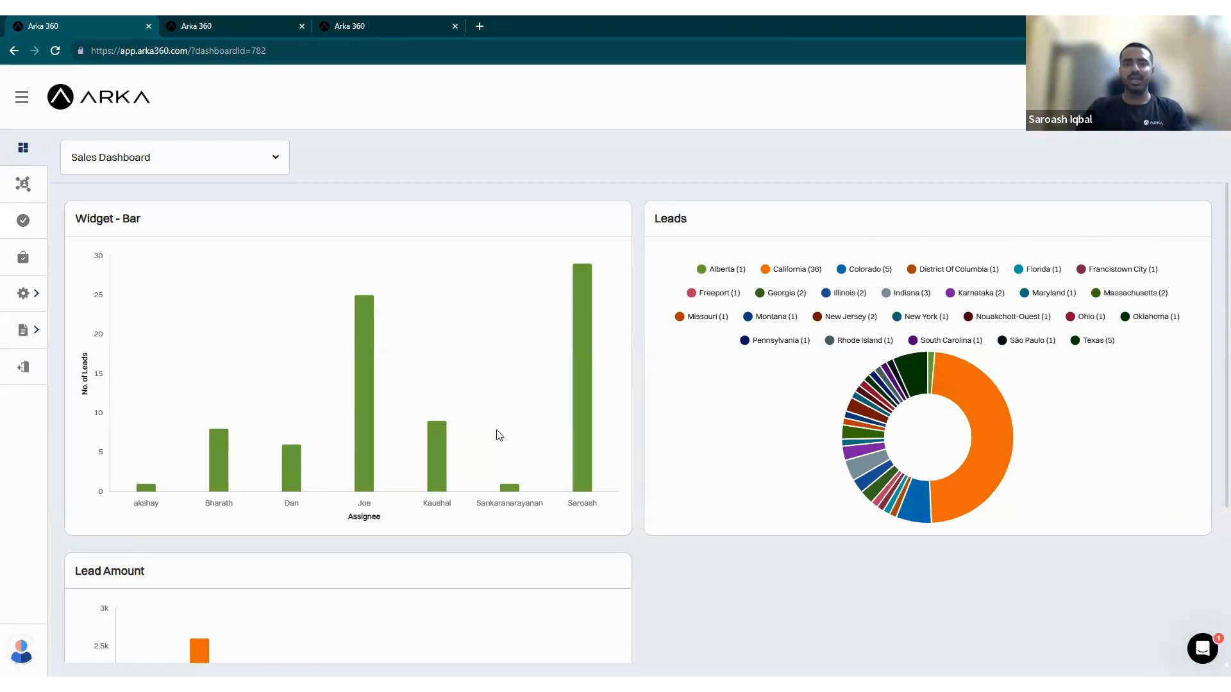
scroll(494, 440, down, 3)
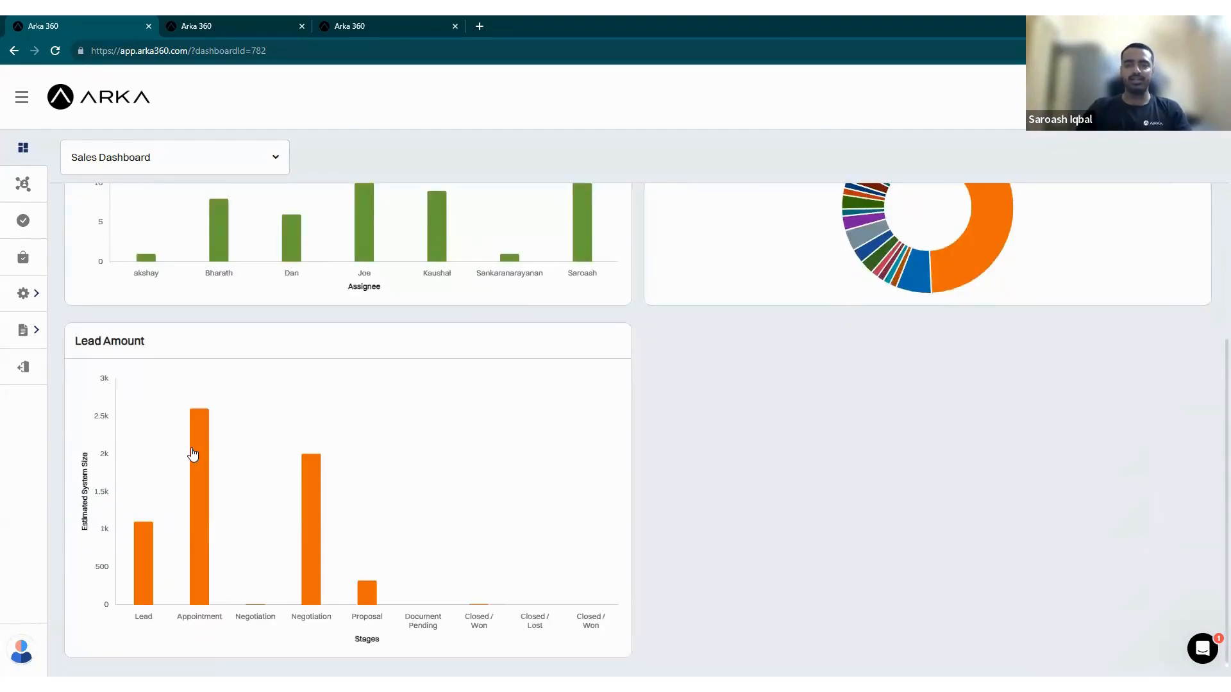
mouse_move(192, 456)
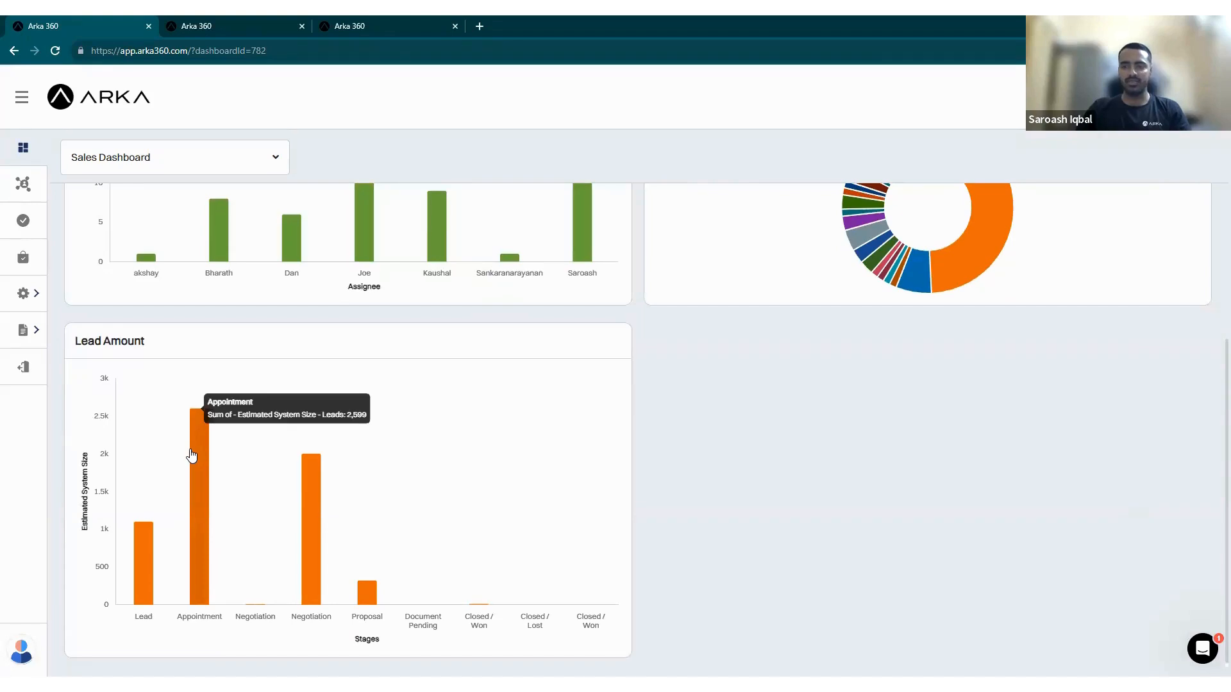
scroll(423, 423, up, 1)
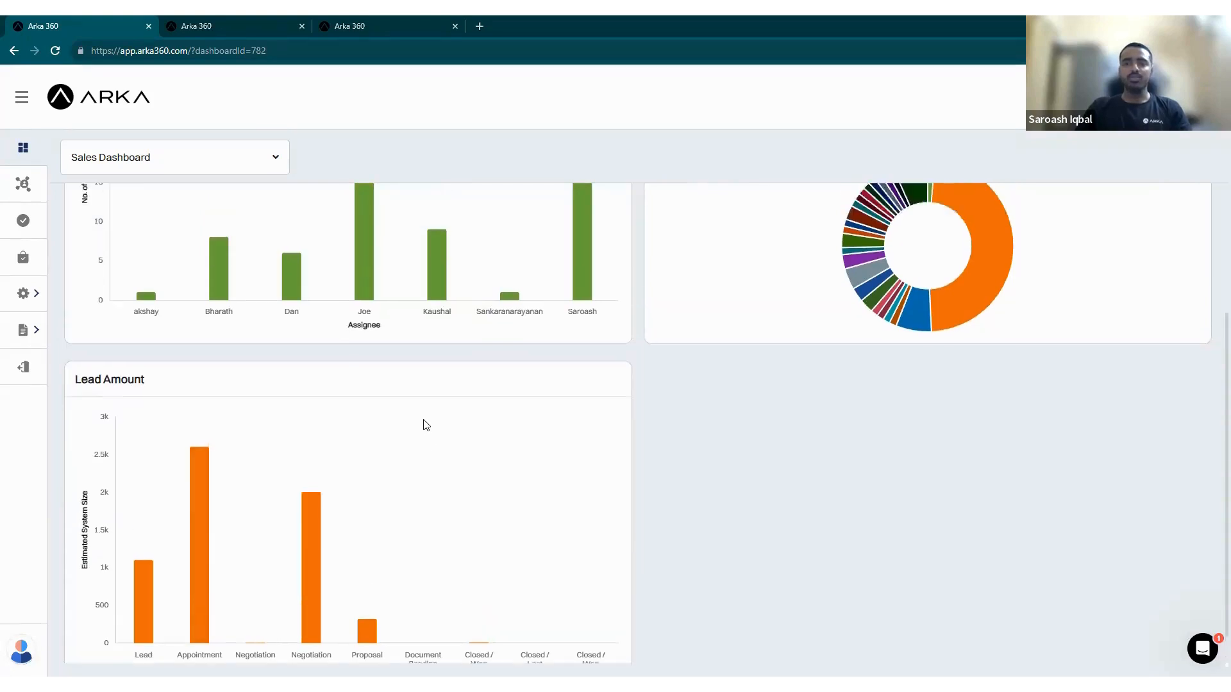
scroll(277, 162, up, 2)
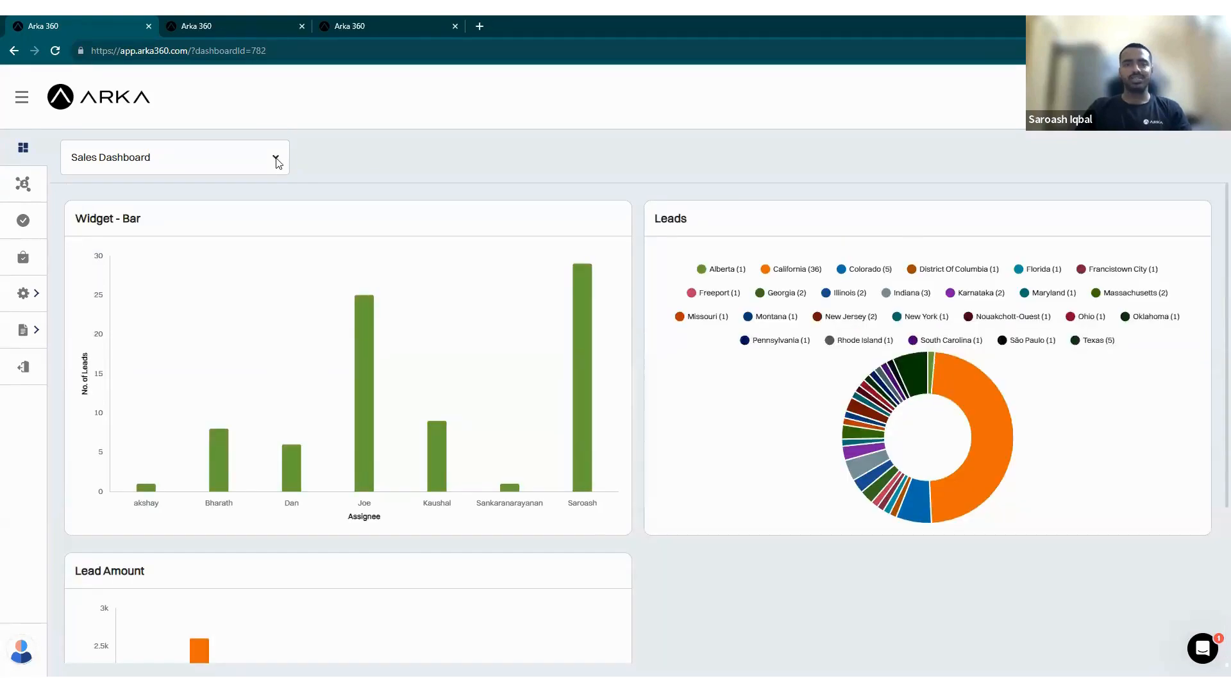
Open the Sales Dashboard for editing and review the Widget - Bar settings, including the Created At time range options.
click(277, 161)
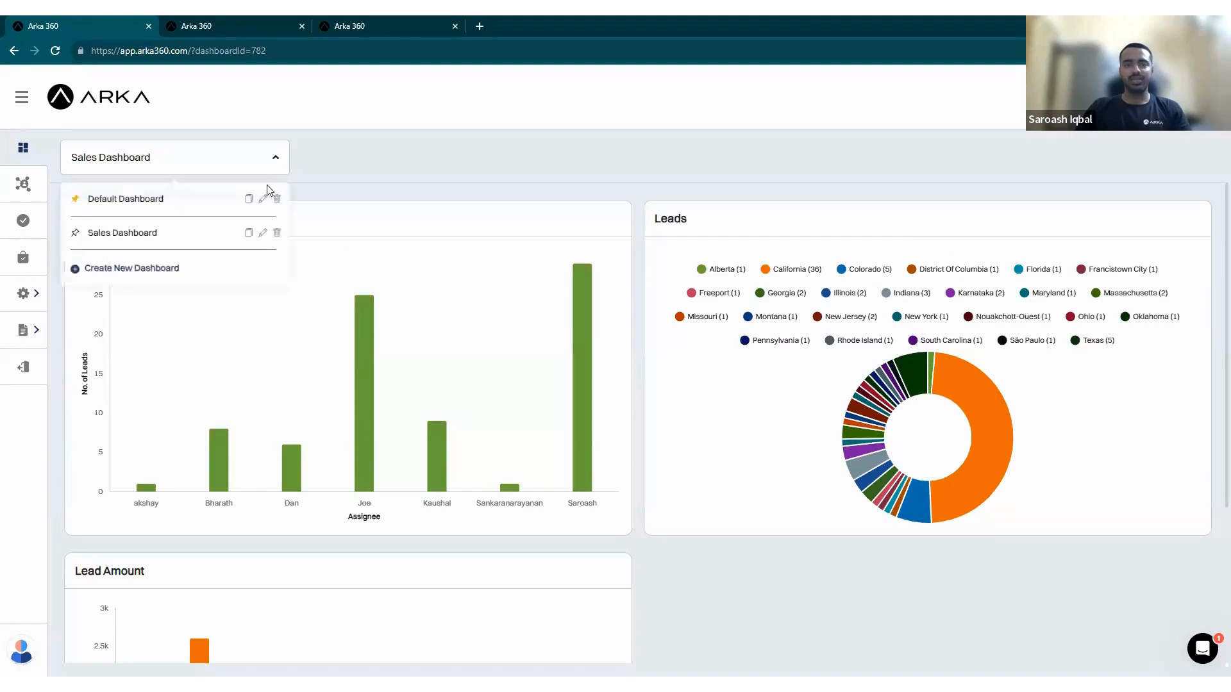
click(262, 234)
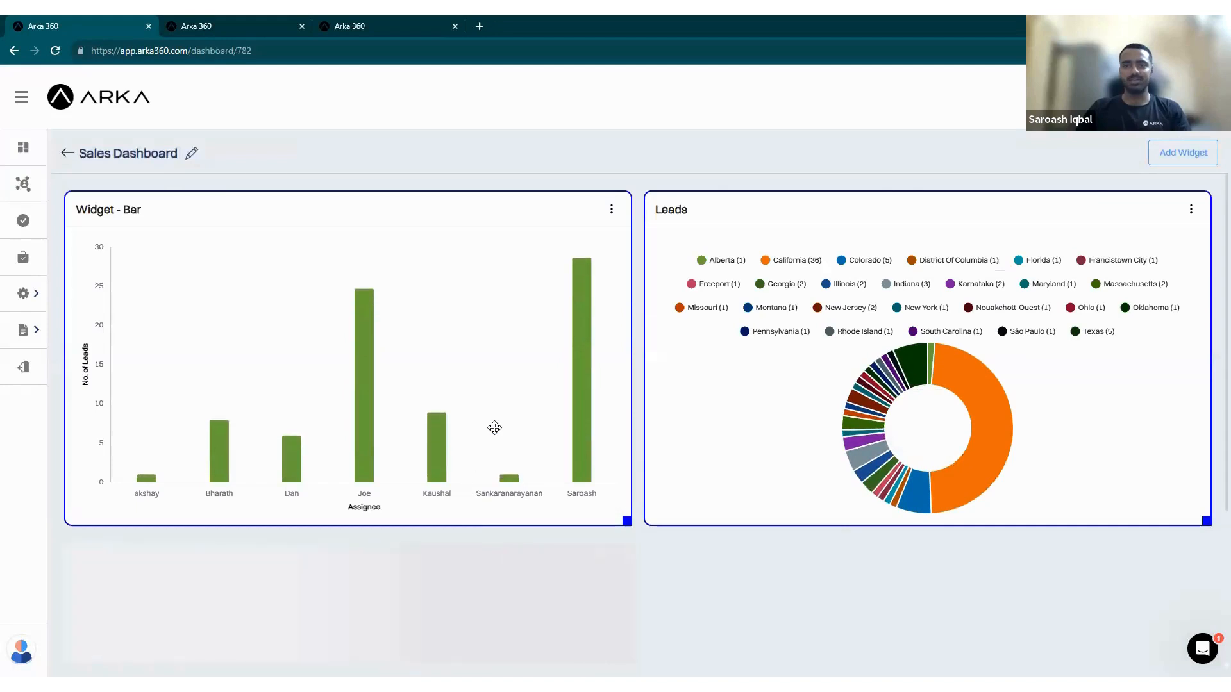
click(613, 213)
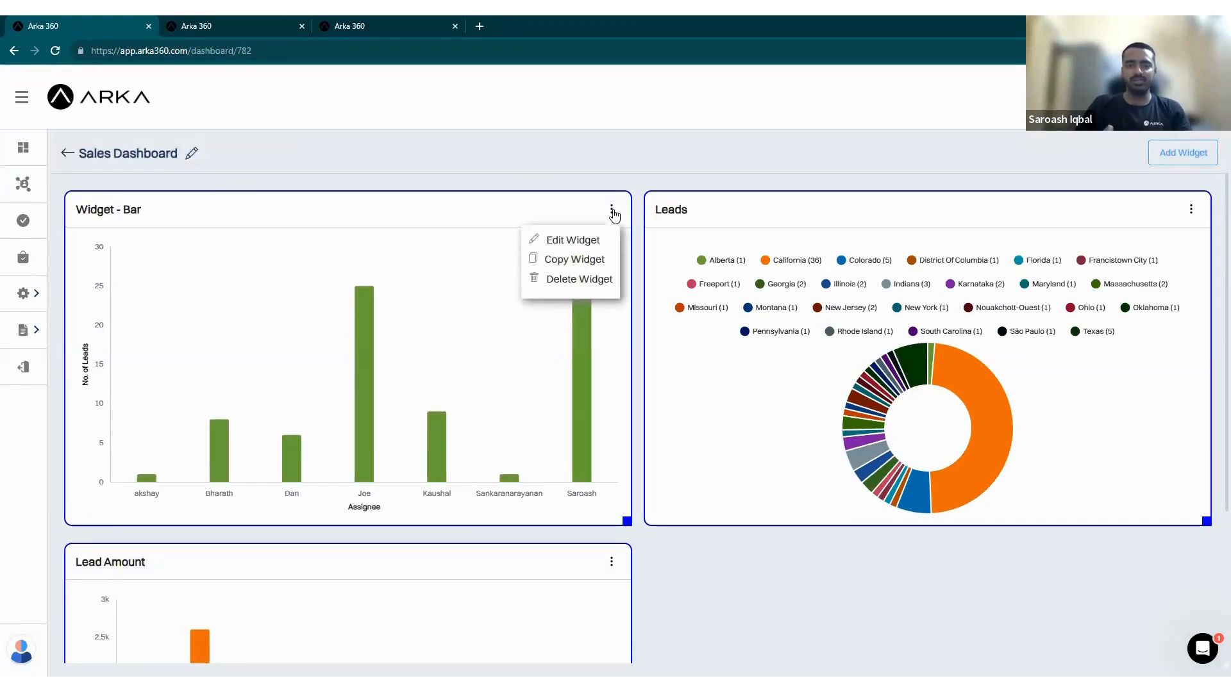
click(567, 240)
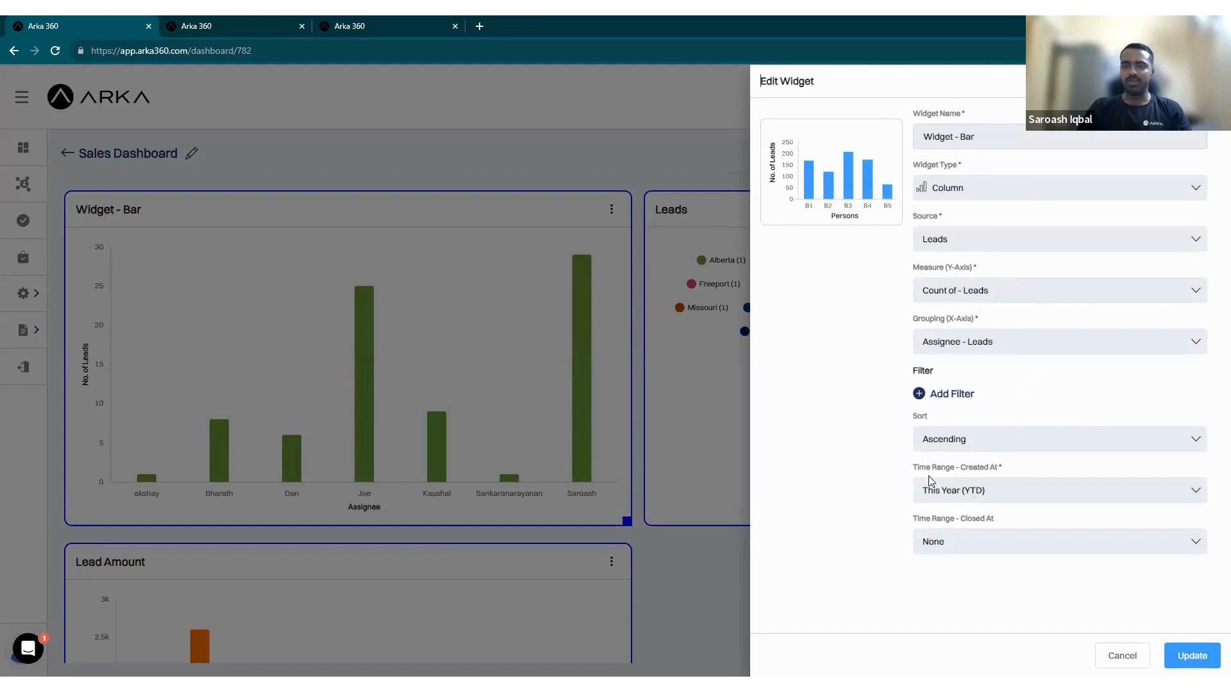
click(992, 500)
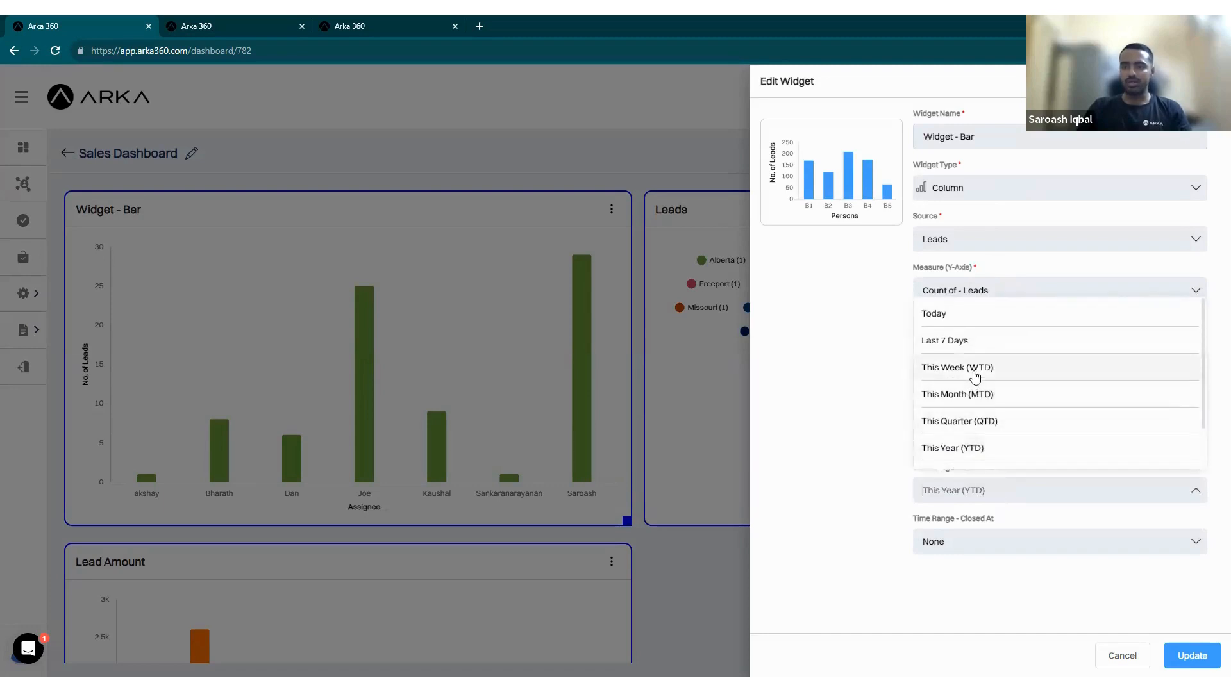
click(870, 408)
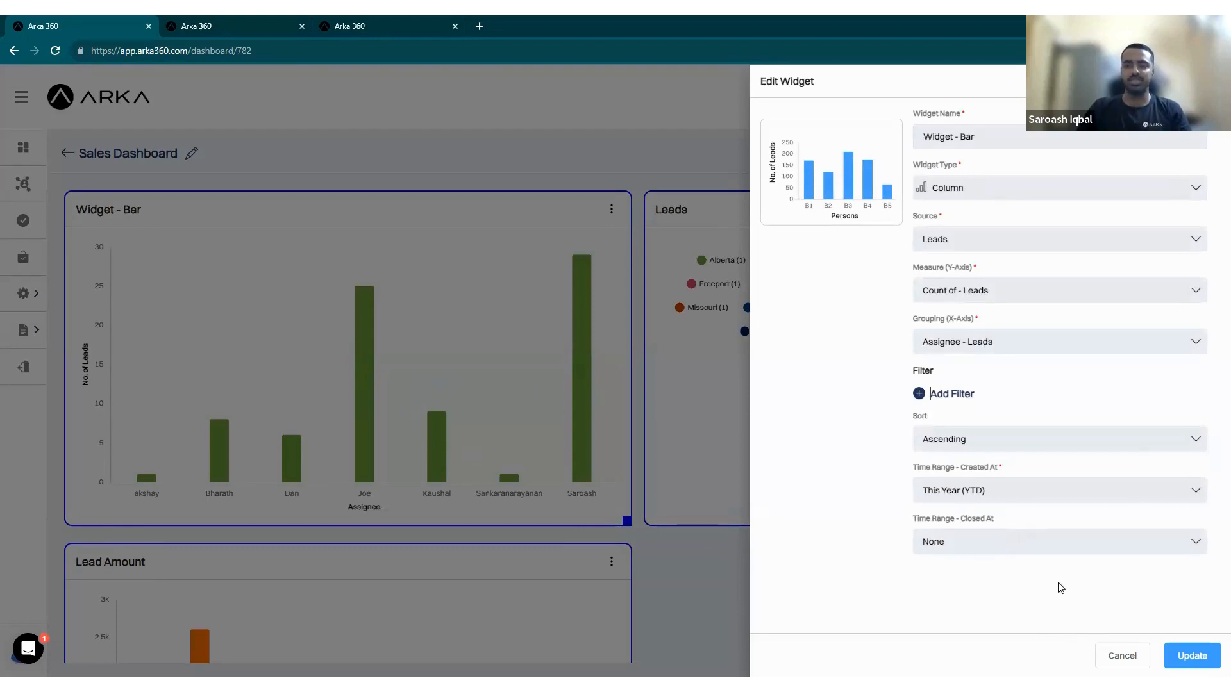
click(1122, 656)
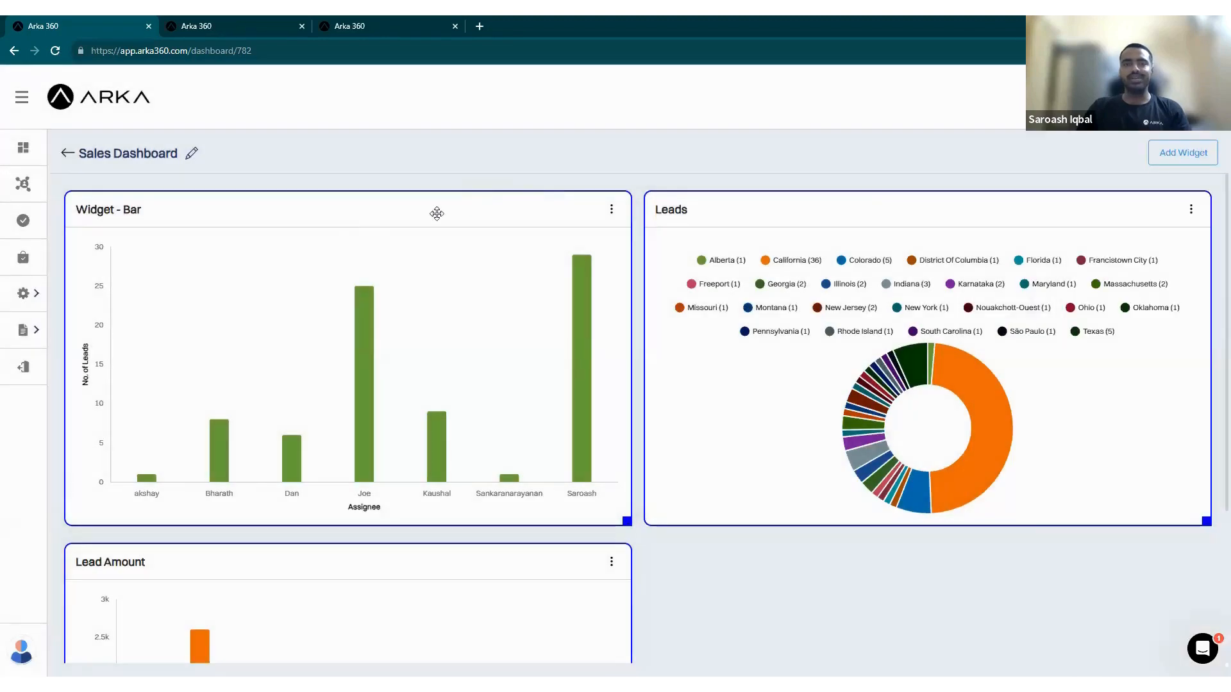
scroll(683, 408, down, 3)
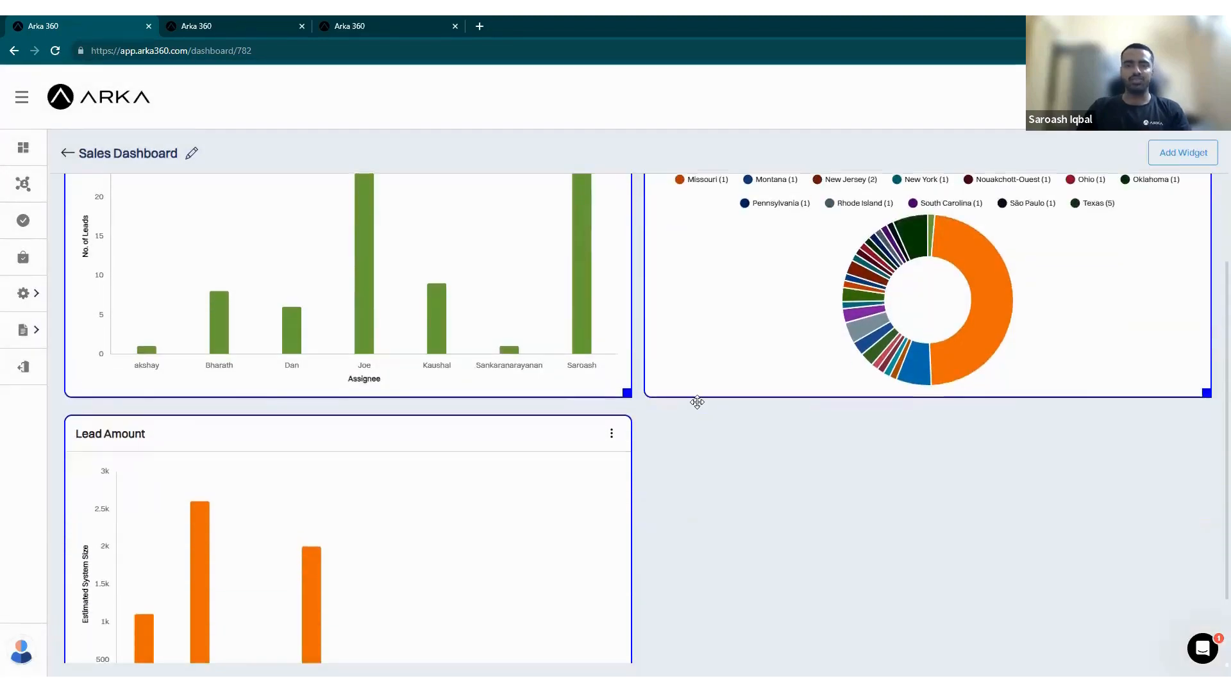
scroll(684, 411, up, 3)
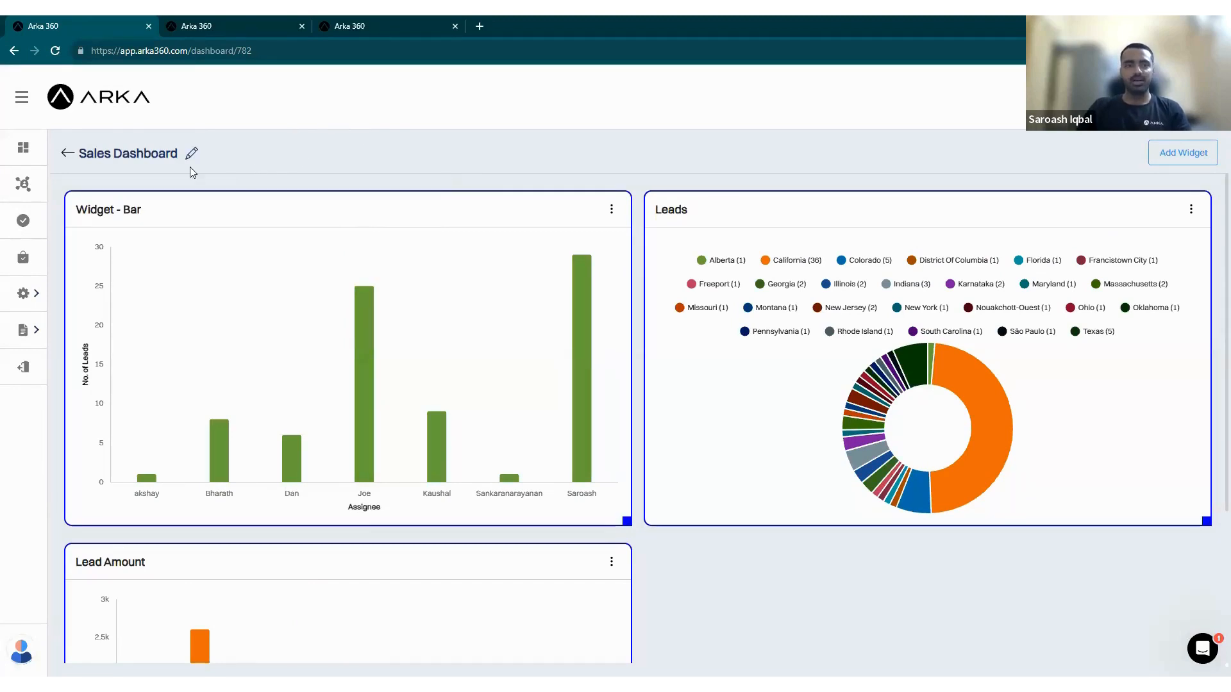
Return to the lead board and review the fields of the blank Create Lead form.
click(26, 185)
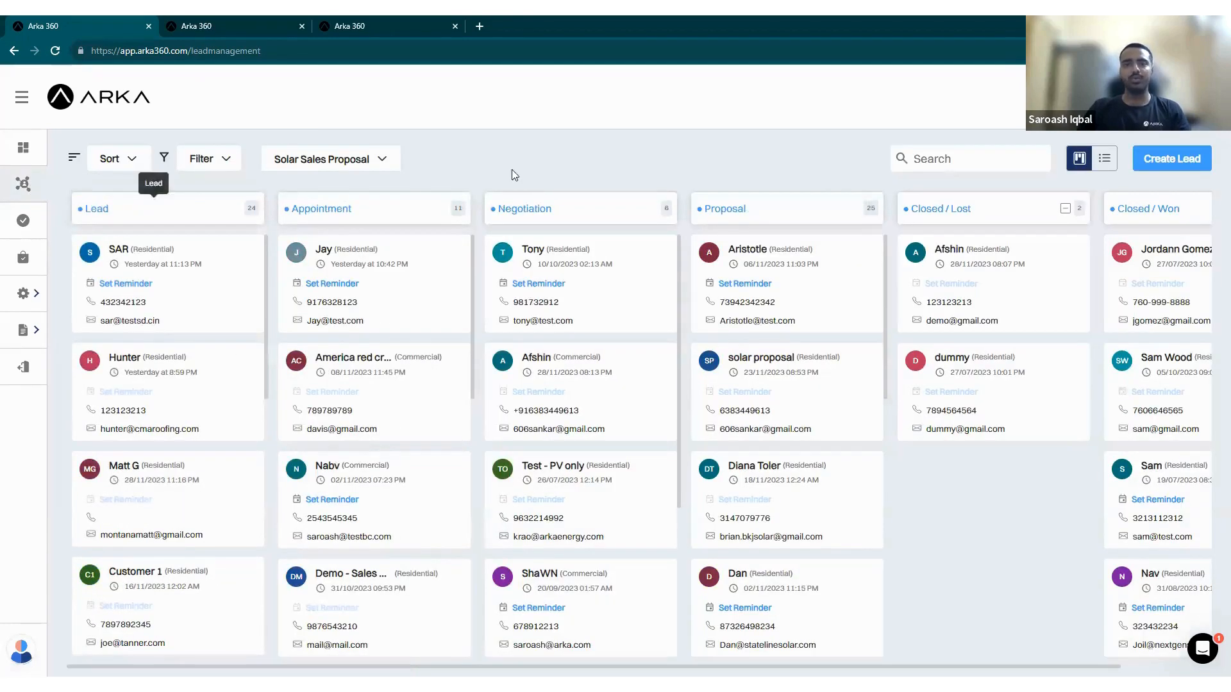
click(1159, 166)
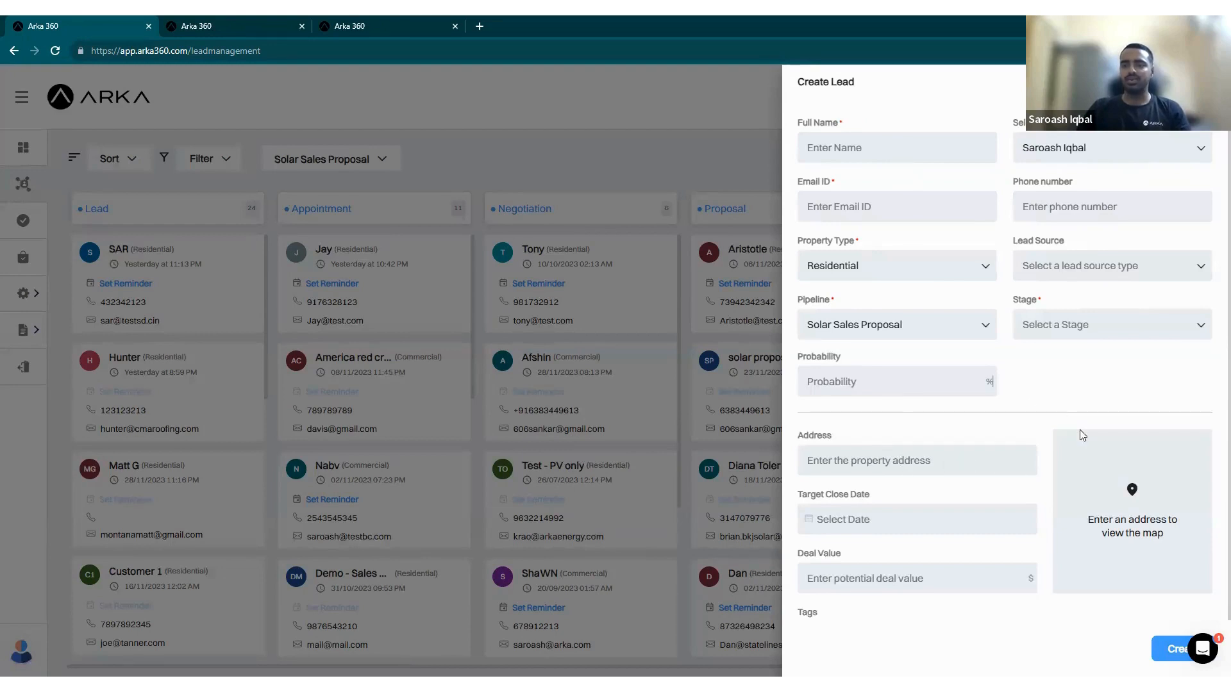
click(656, 147)
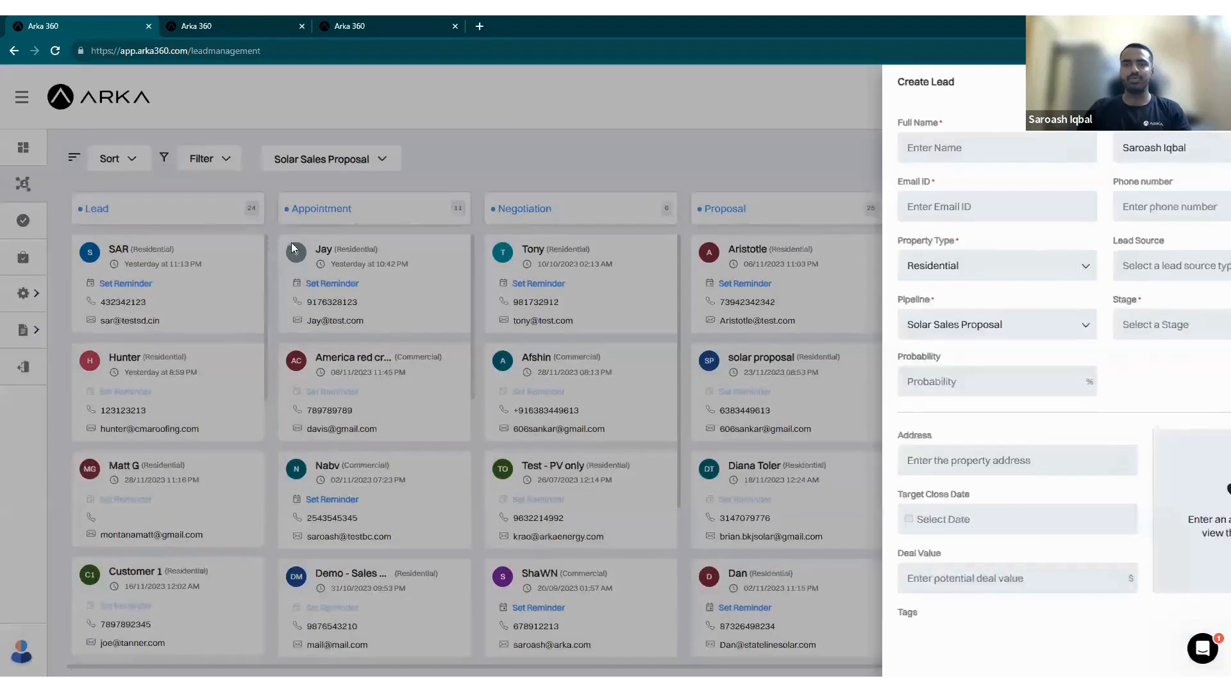
Open the first residential lead in the Lead column and set its stage to Appointment.
click(119, 249)
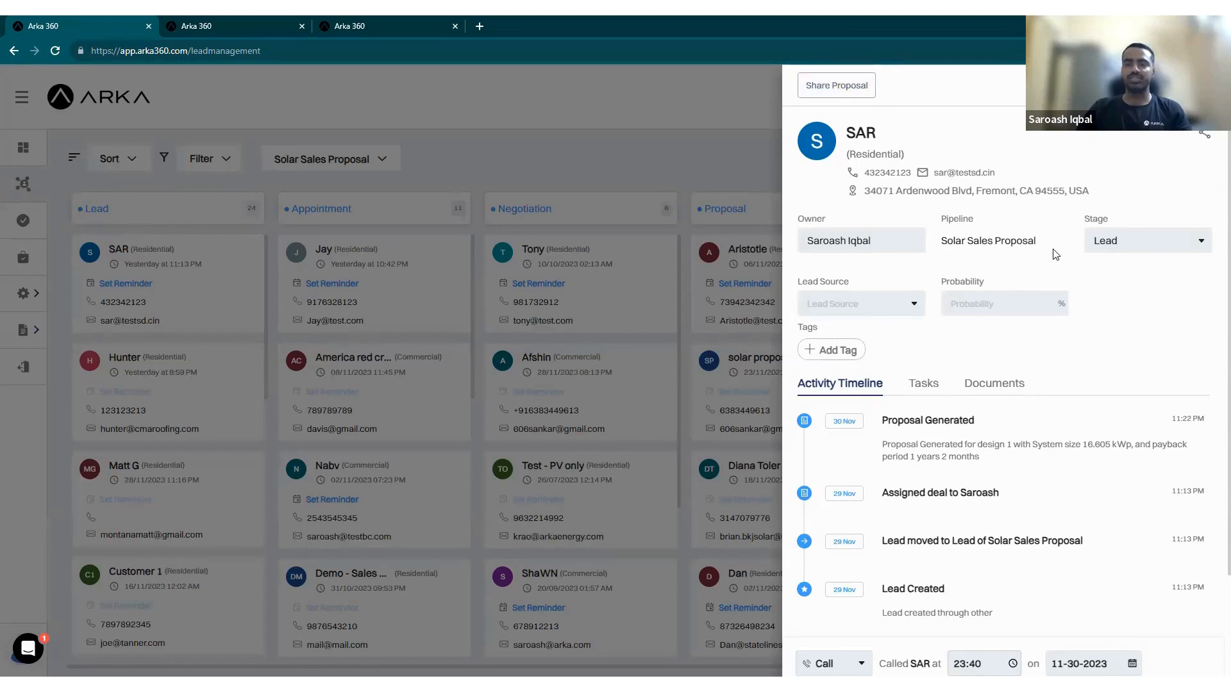
click(1134, 252)
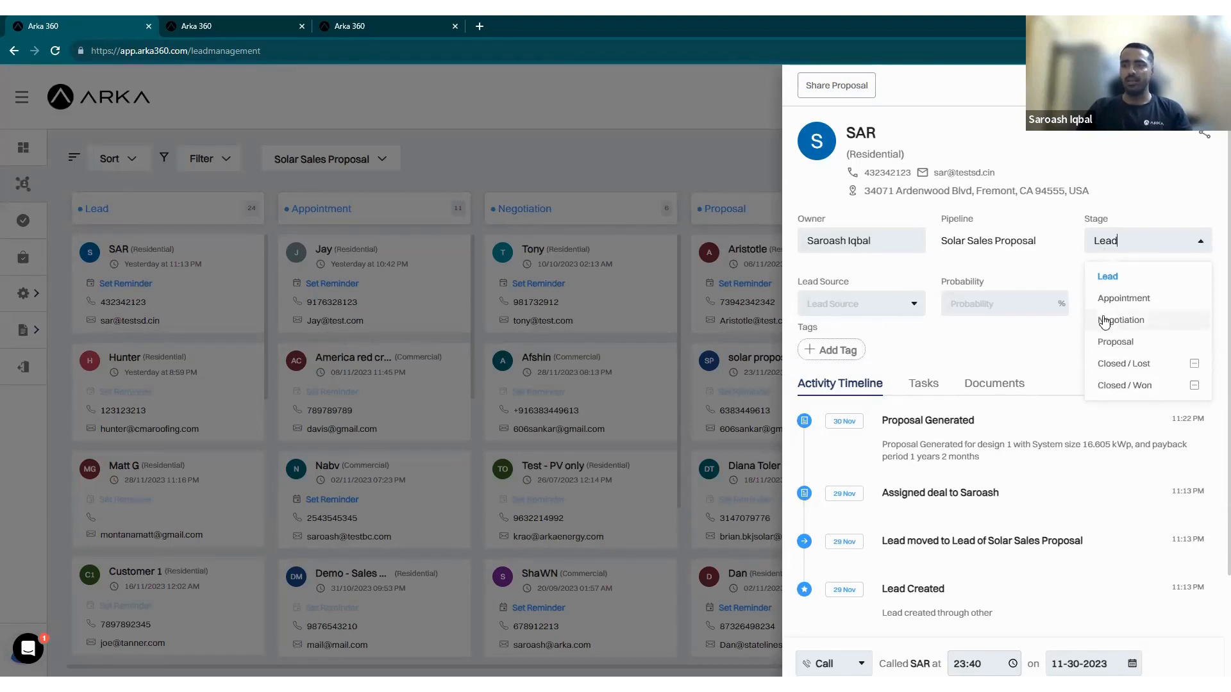
click(1139, 300)
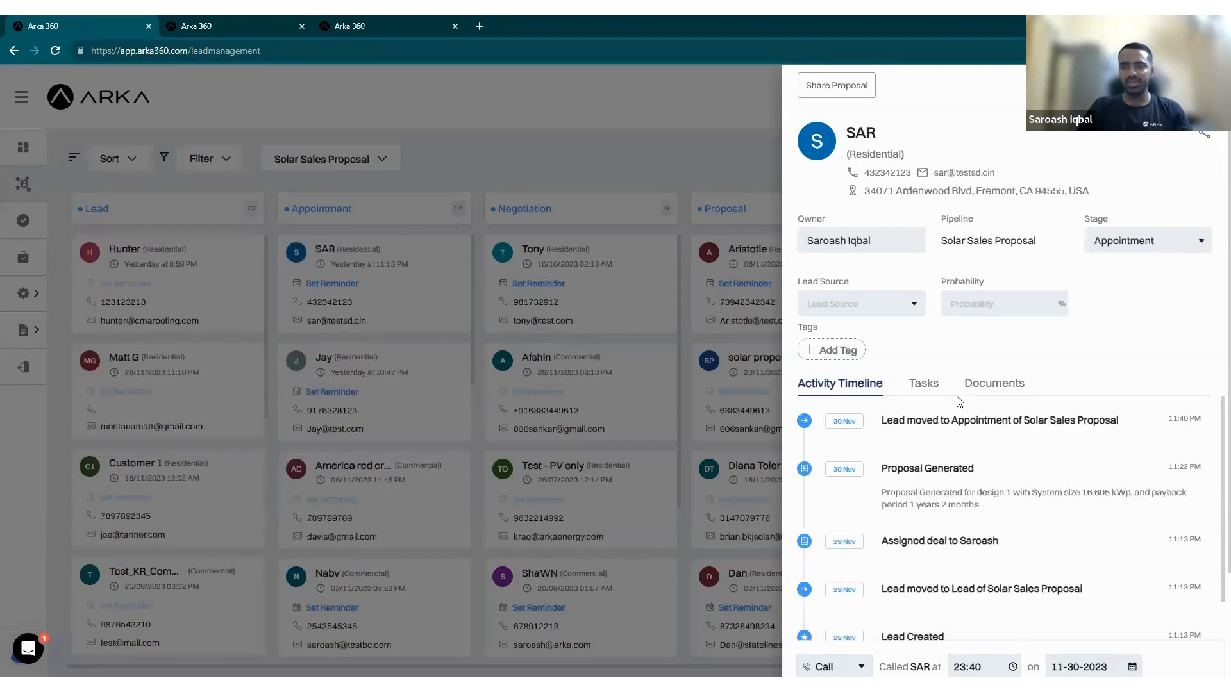
Review the lead's activity timeline down to its creation entry, along with the call log and notes area.
scroll(929, 359, down, 2)
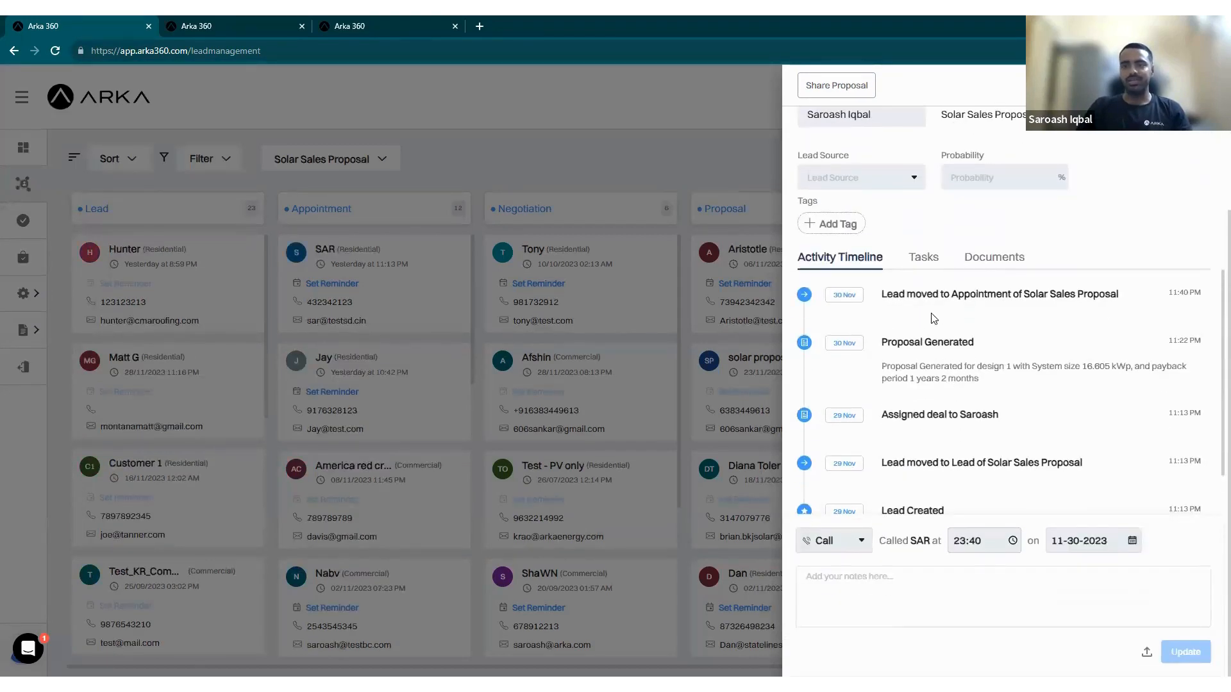
scroll(920, 404, down, 1)
scroll(918, 404, down, 1)
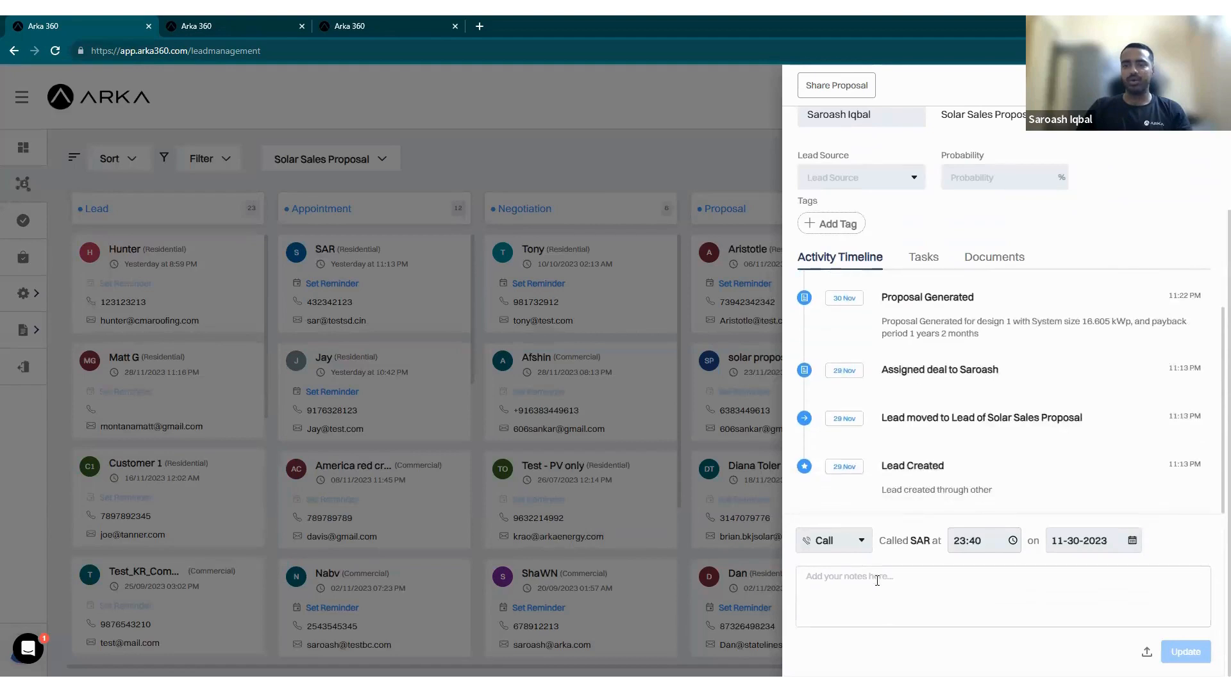
scroll(930, 441, up, 2)
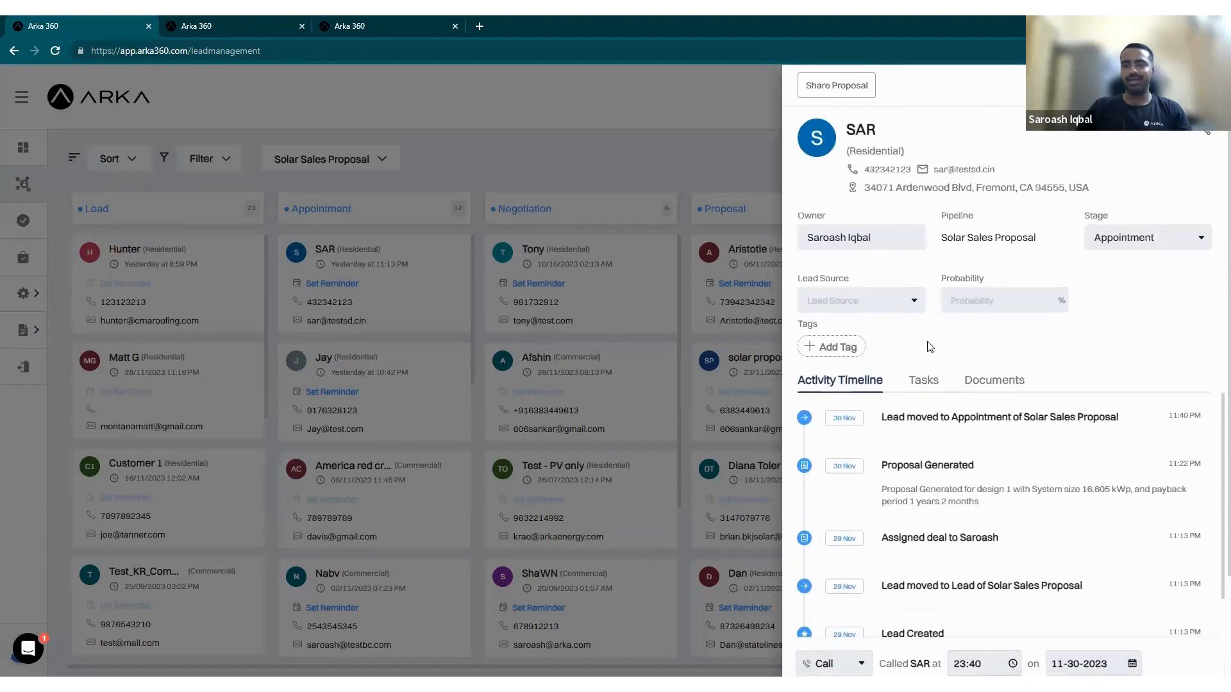
Review the lead's task list and its document upload slots.
click(925, 384)
scroll(983, 448, down, 1)
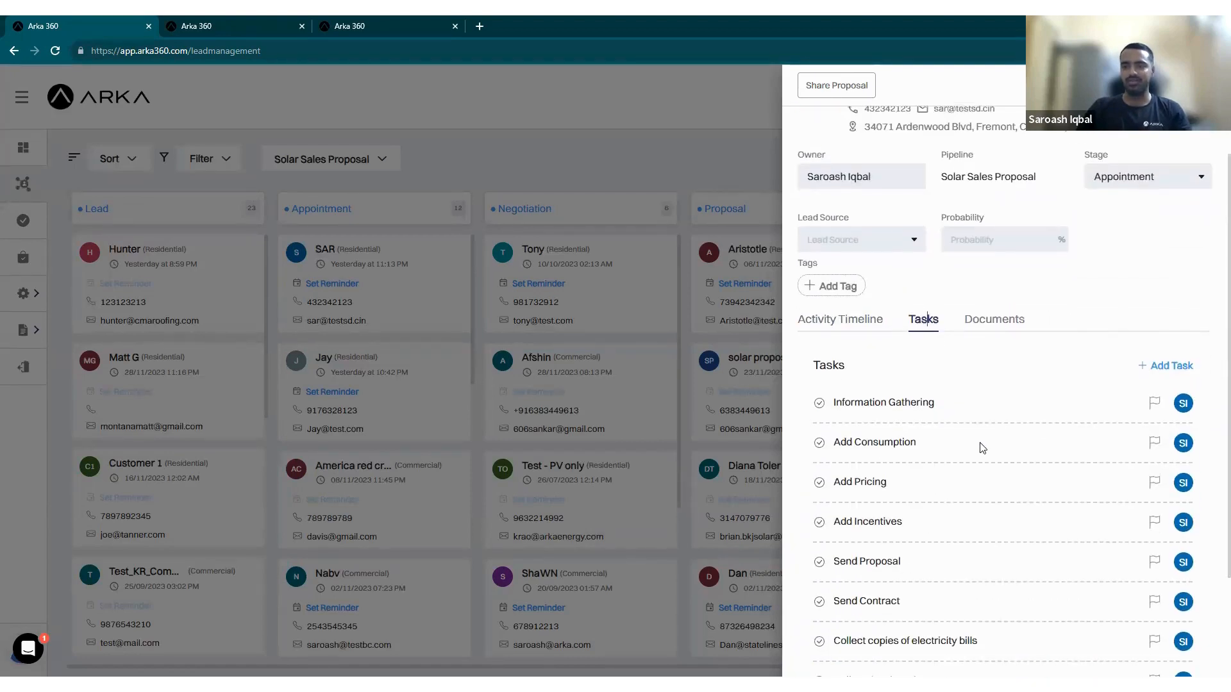
scroll(987, 429, up, 1)
click(996, 384)
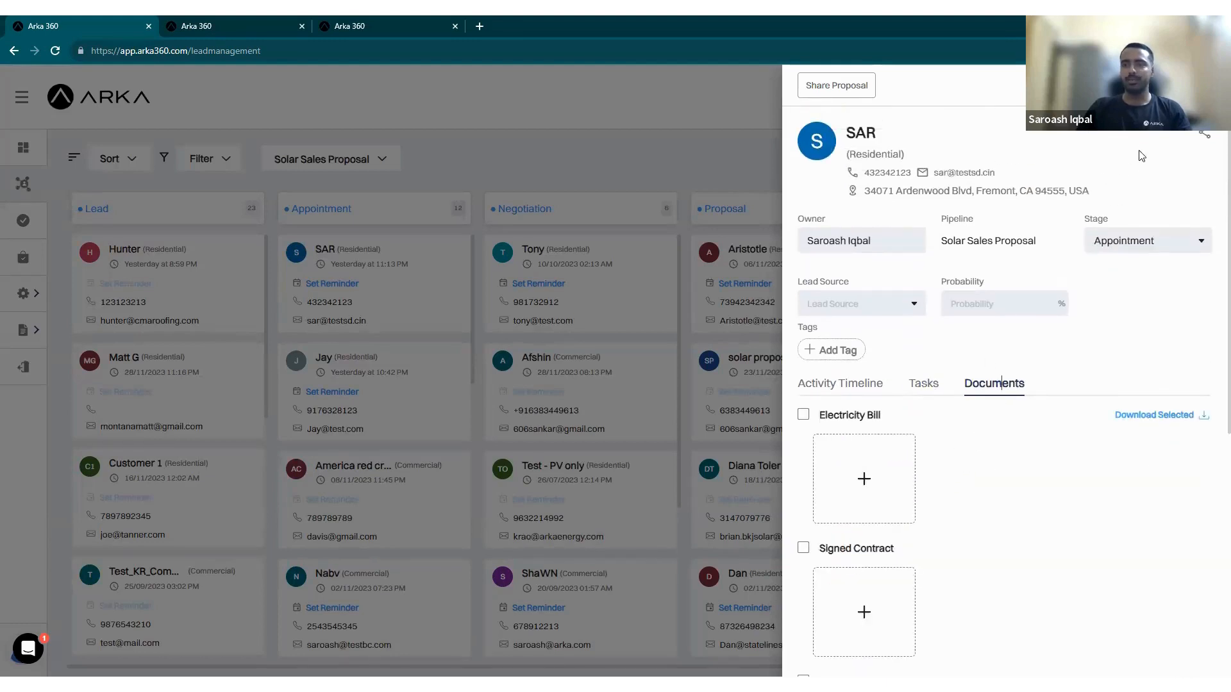
Open the lead's full summary page and review its utility rate settings, including the Utility Provider options.
click(1204, 133)
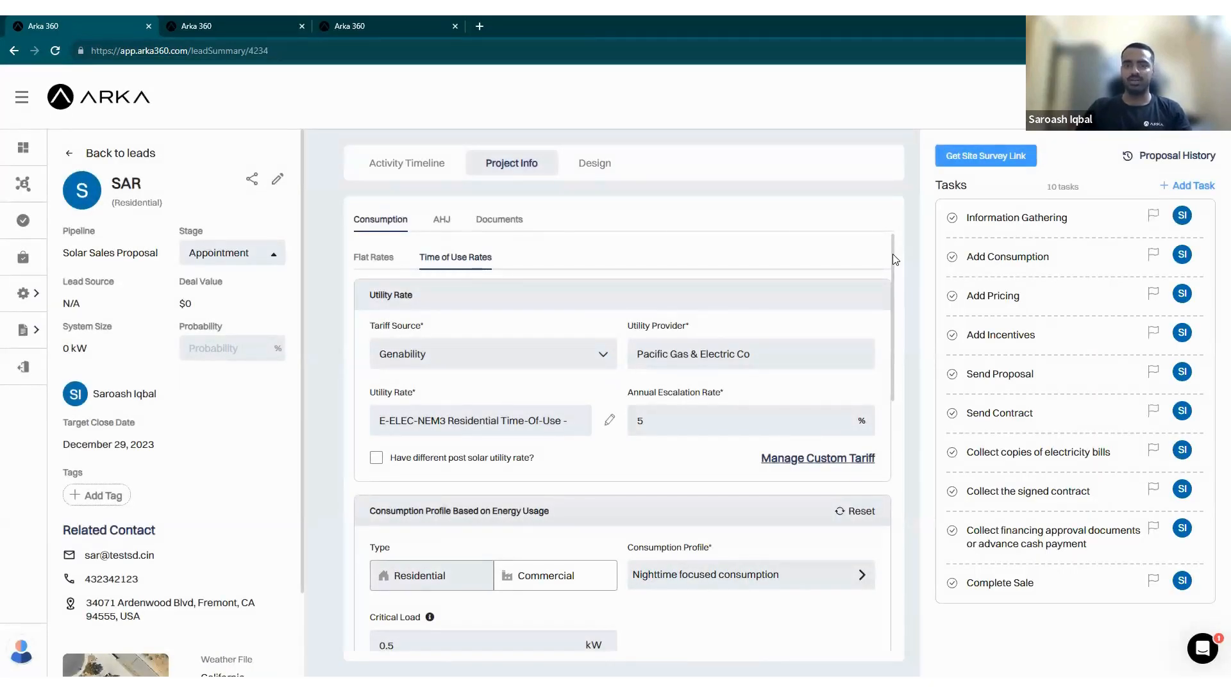
scroll(440, 269, down, 1)
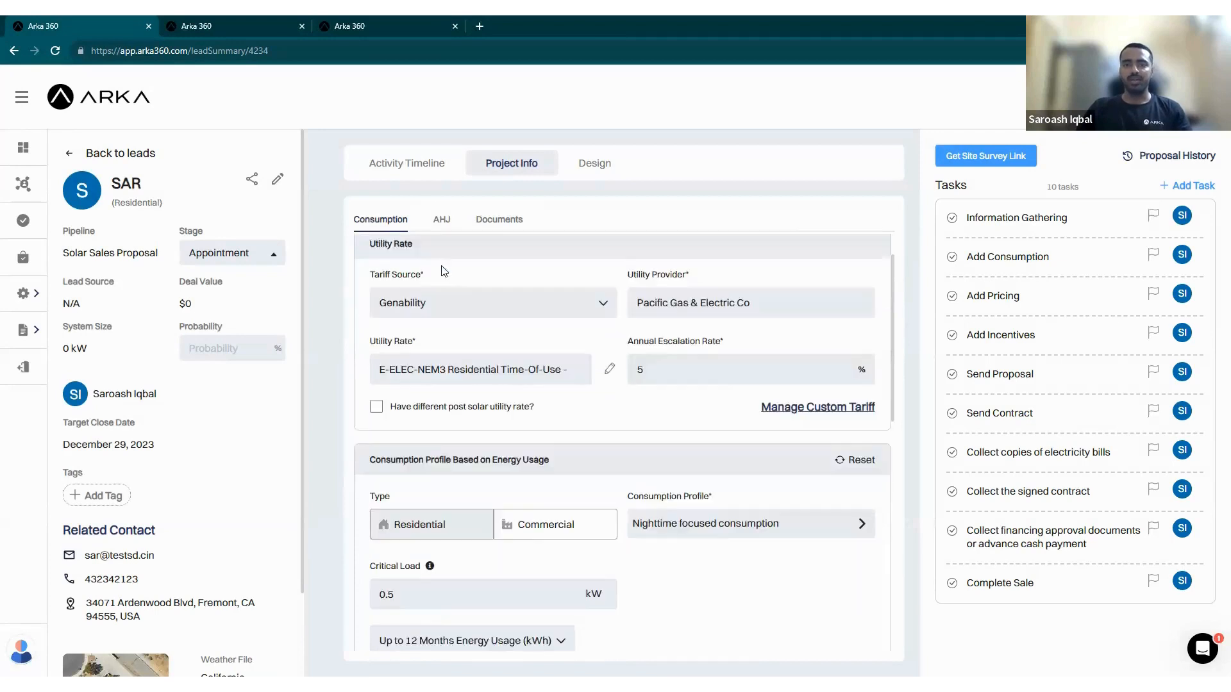
scroll(436, 302, up, 1)
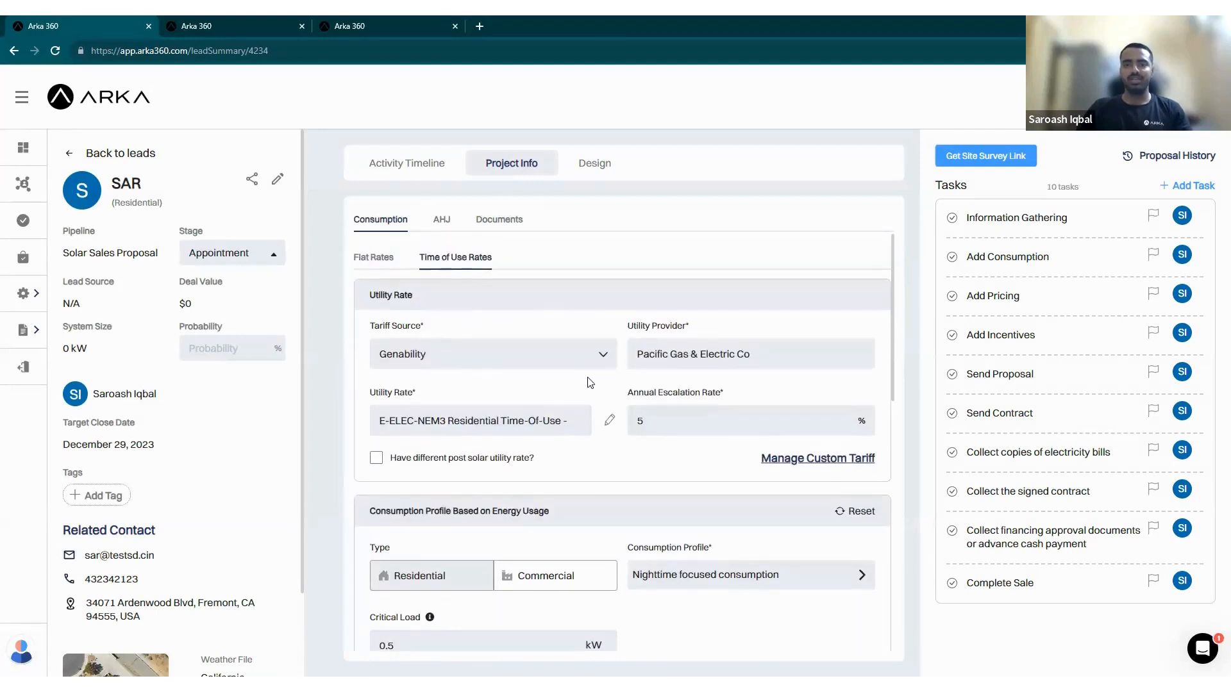
scroll(622, 359, down, 2)
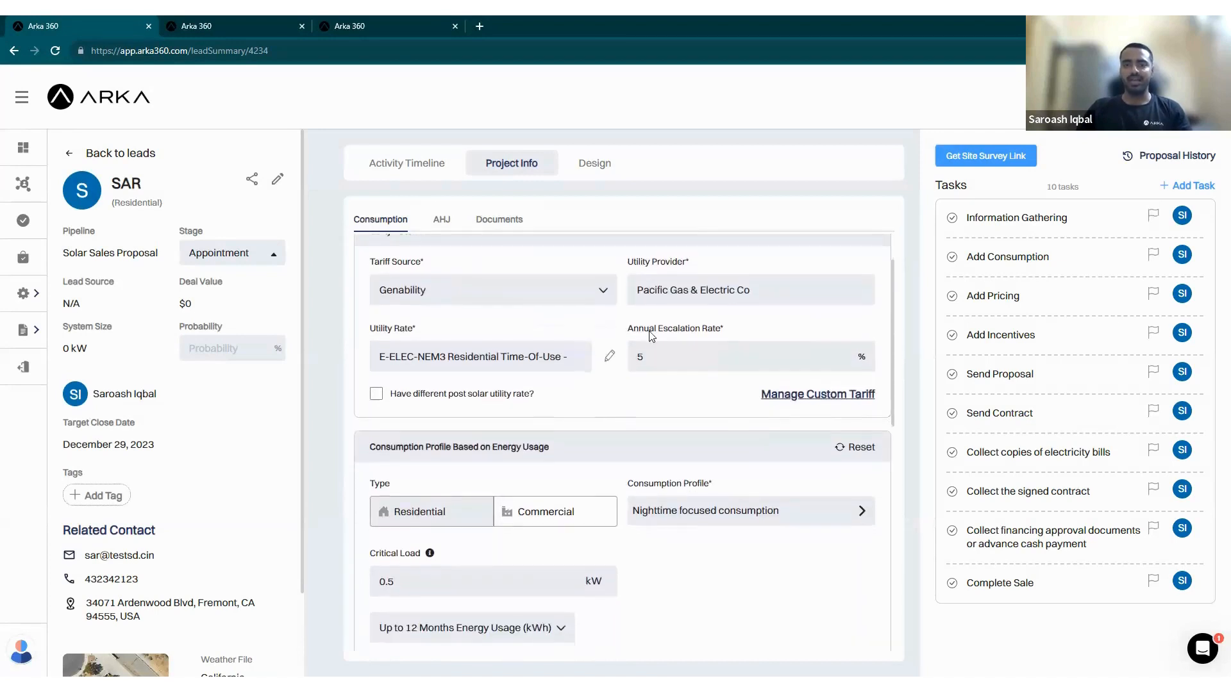
click(682, 294)
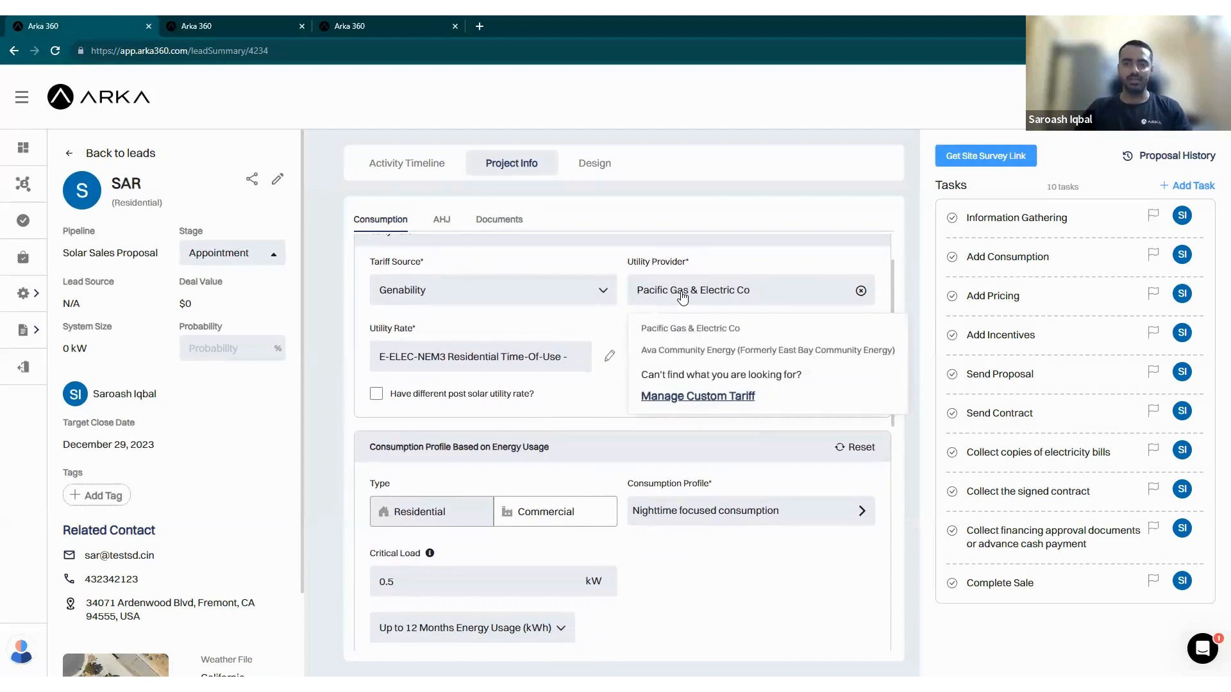
click(530, 327)
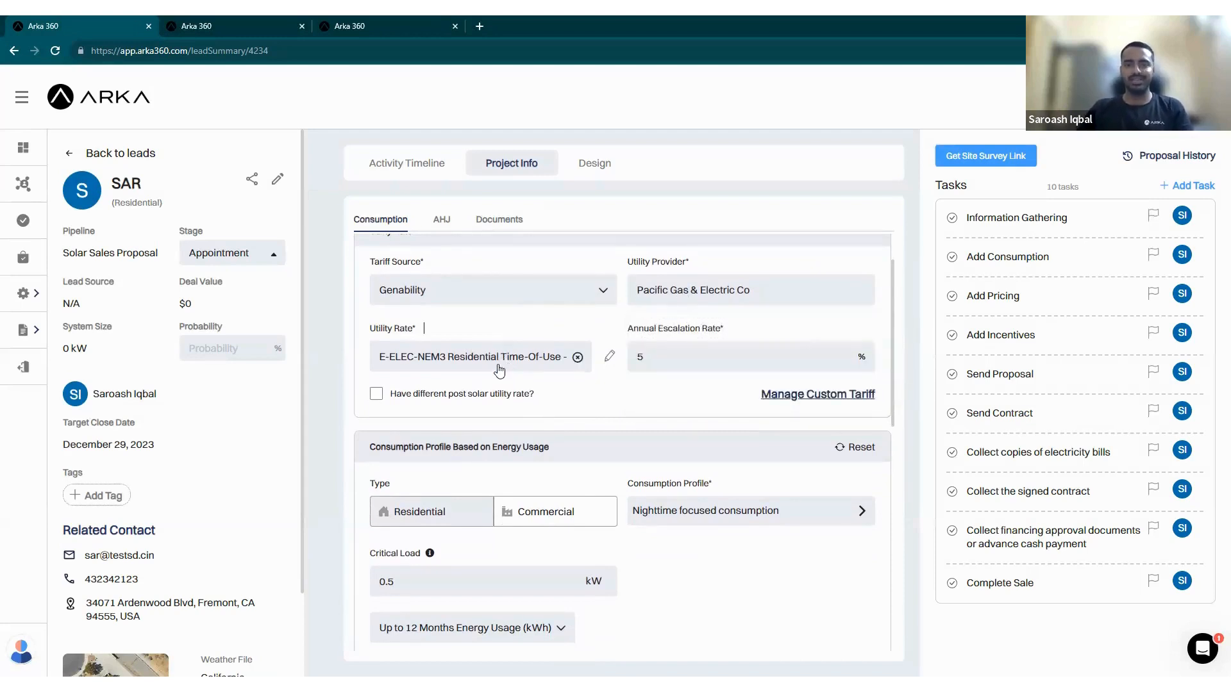
Examine the consumption profile's monthly energy usage values and the alternative usage and bill entry options.
scroll(474, 356, down, 3)
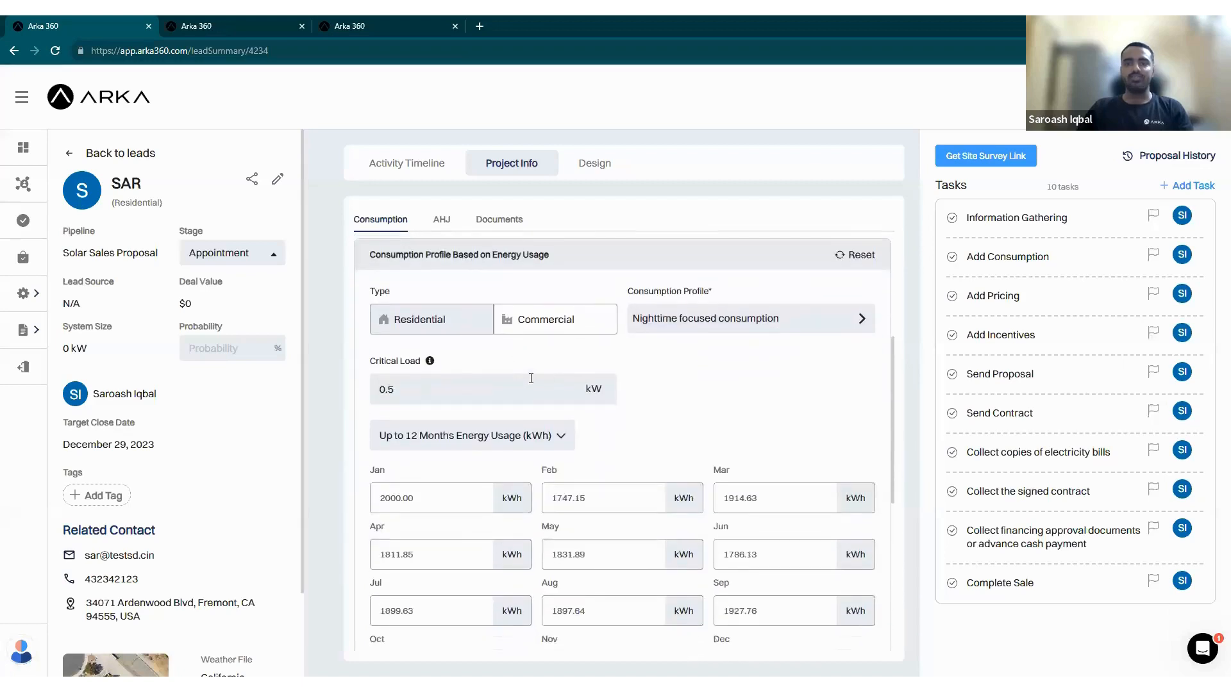
scroll(462, 366, down, 2)
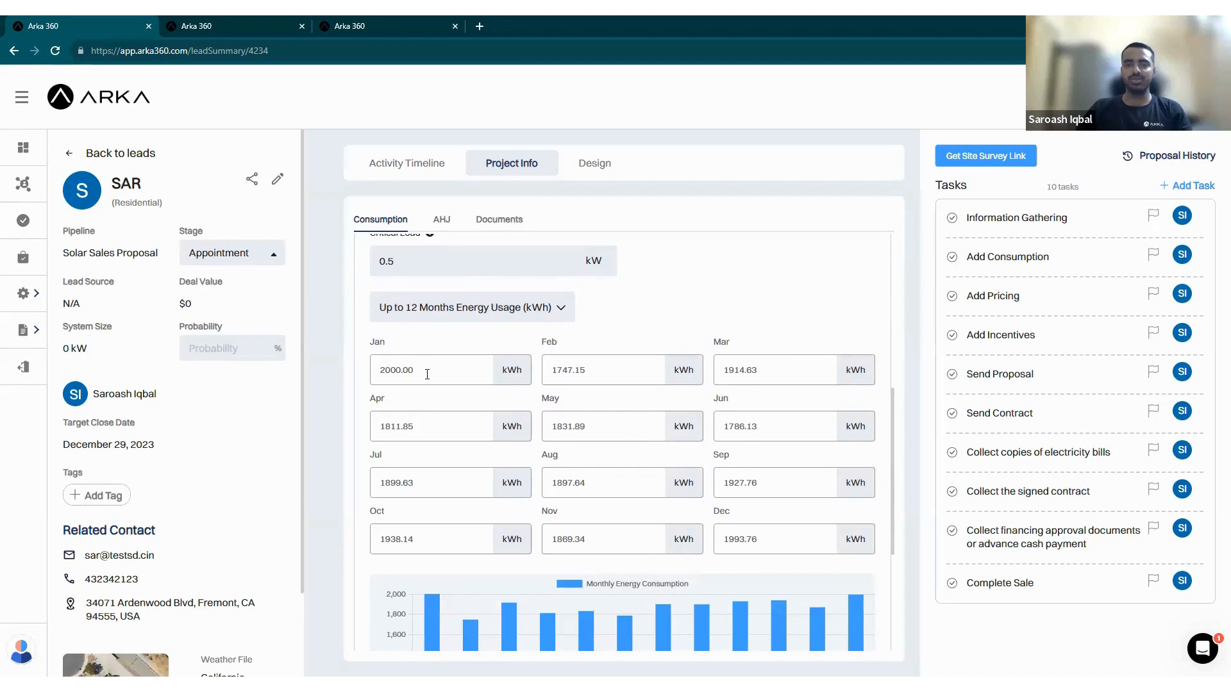
click(500, 309)
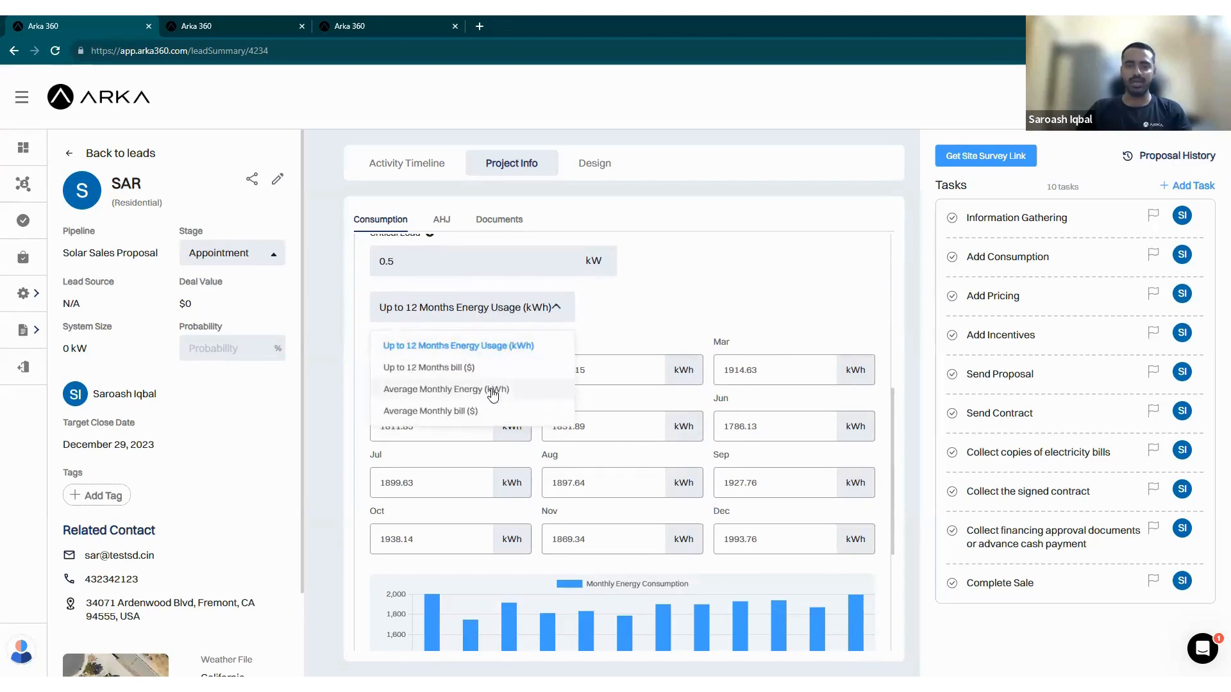
click(631, 325)
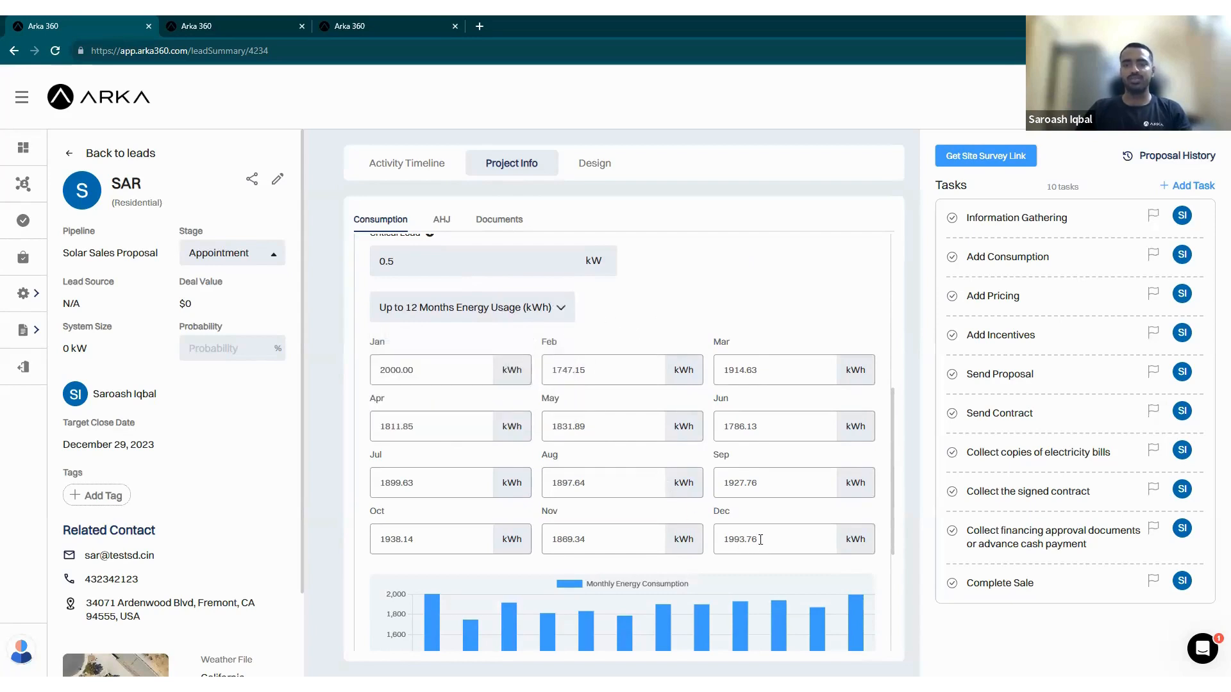
scroll(659, 330, up, 5)
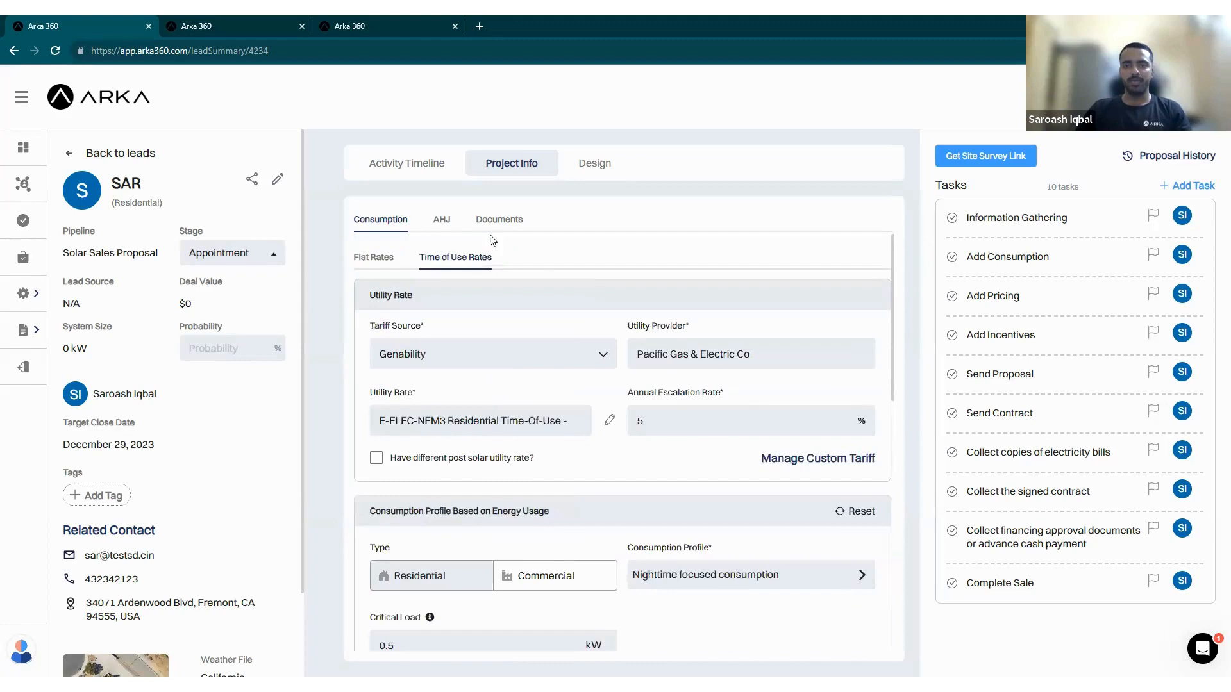
Review the project's AHJ information and document slots, and check which pipeline stages can be selected.
click(442, 221)
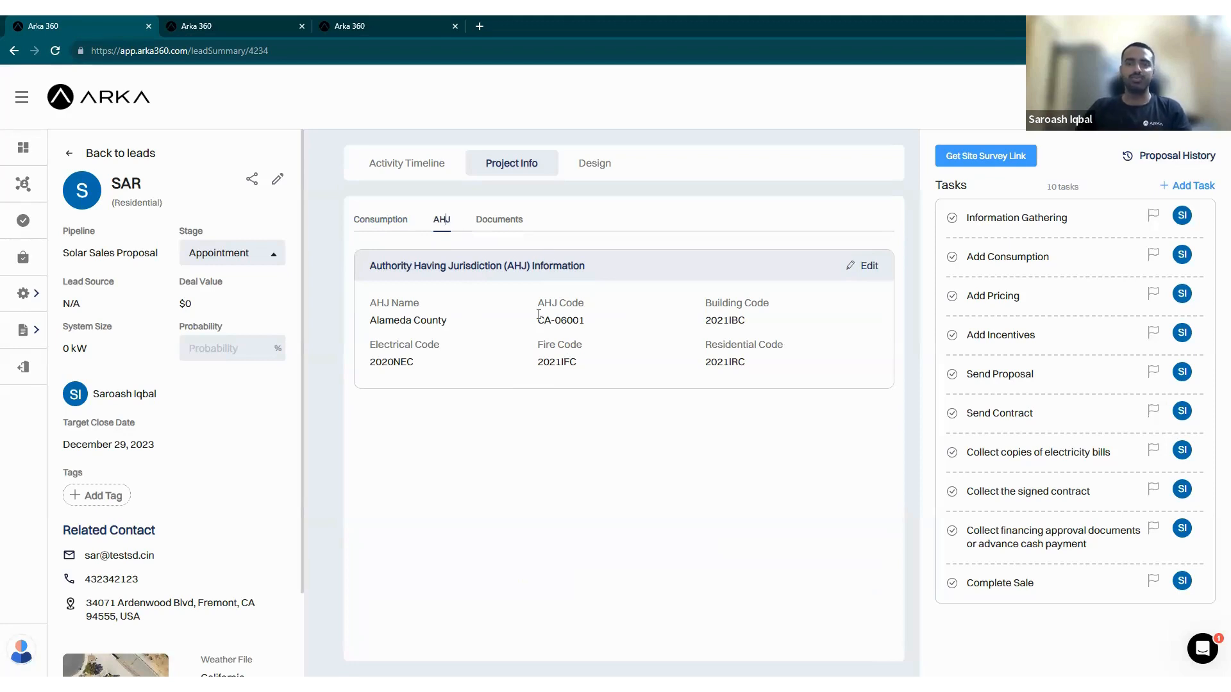
click(504, 232)
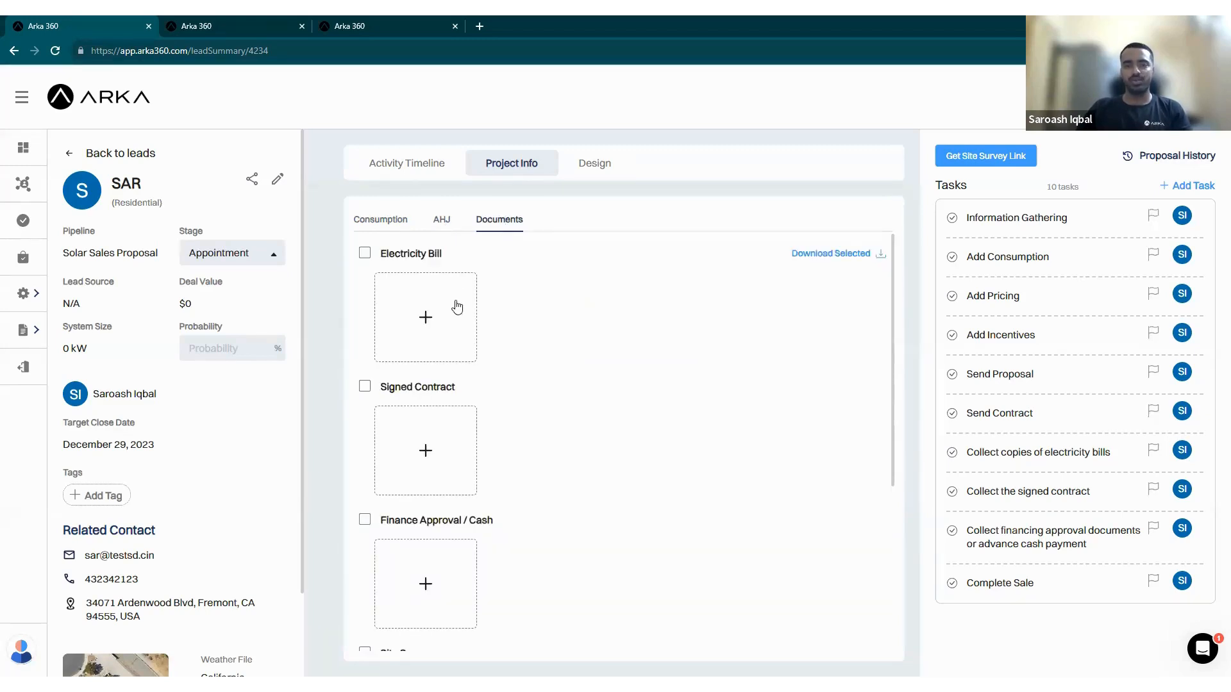
click(271, 257)
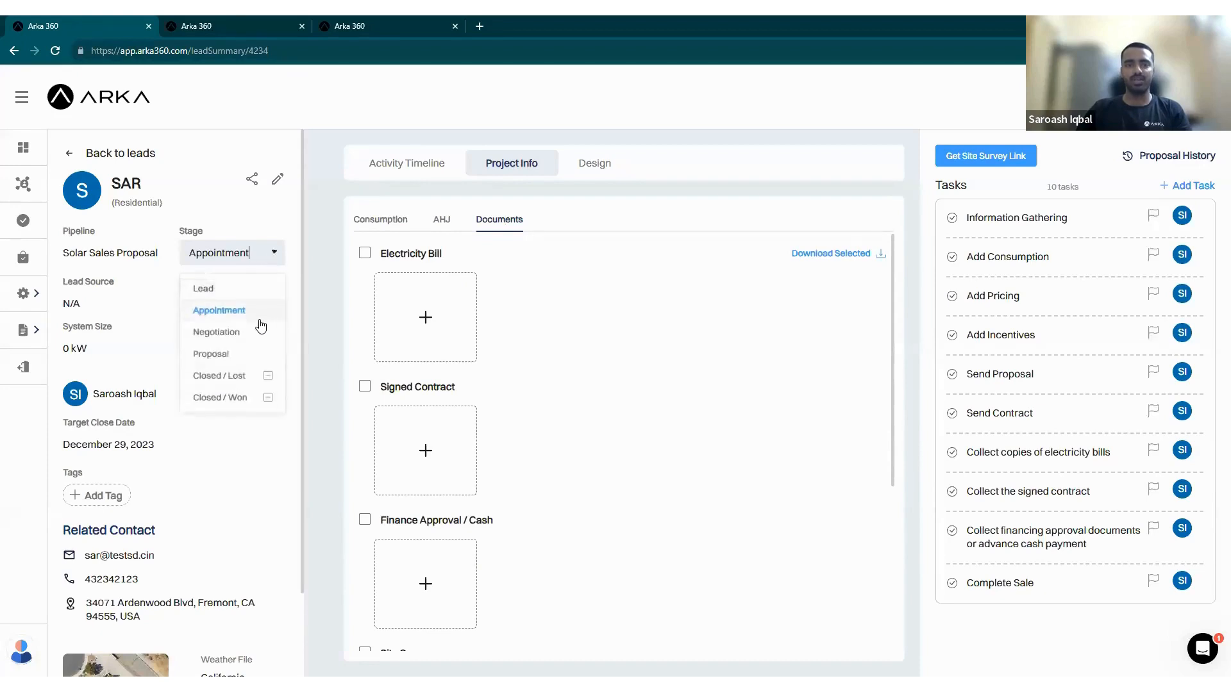
click(256, 220)
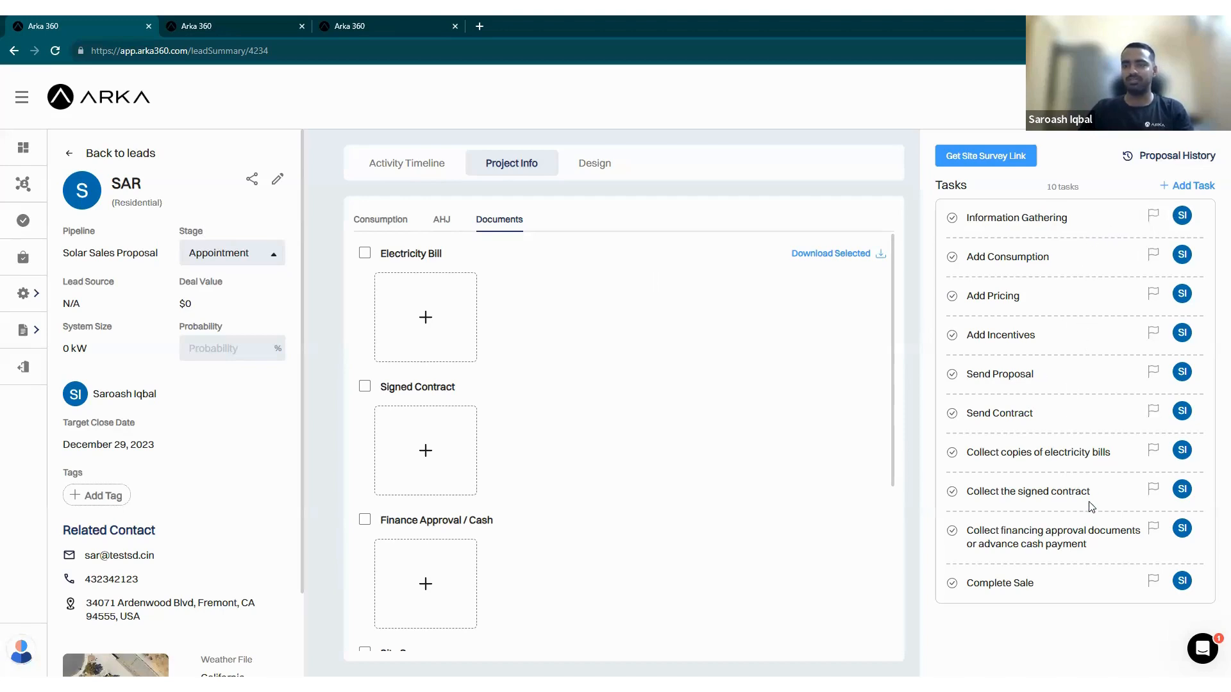
Reassign the Send Proposal task to the fourth team member in the assignee list.
click(1039, 380)
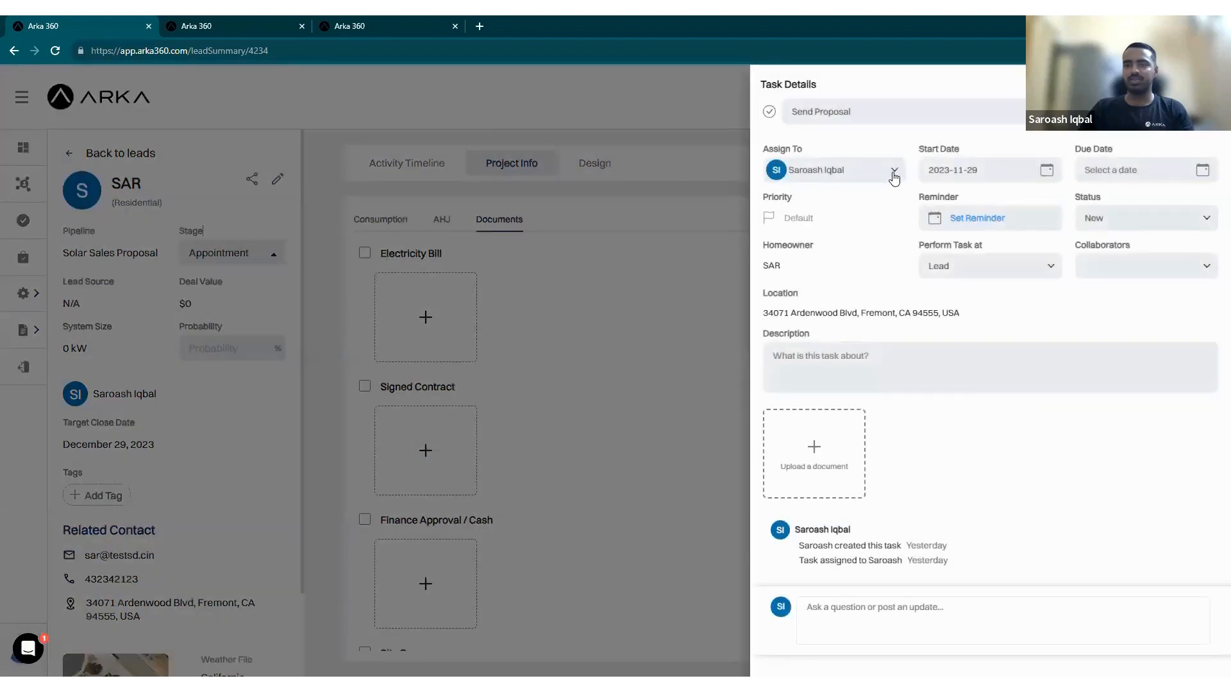
click(894, 171)
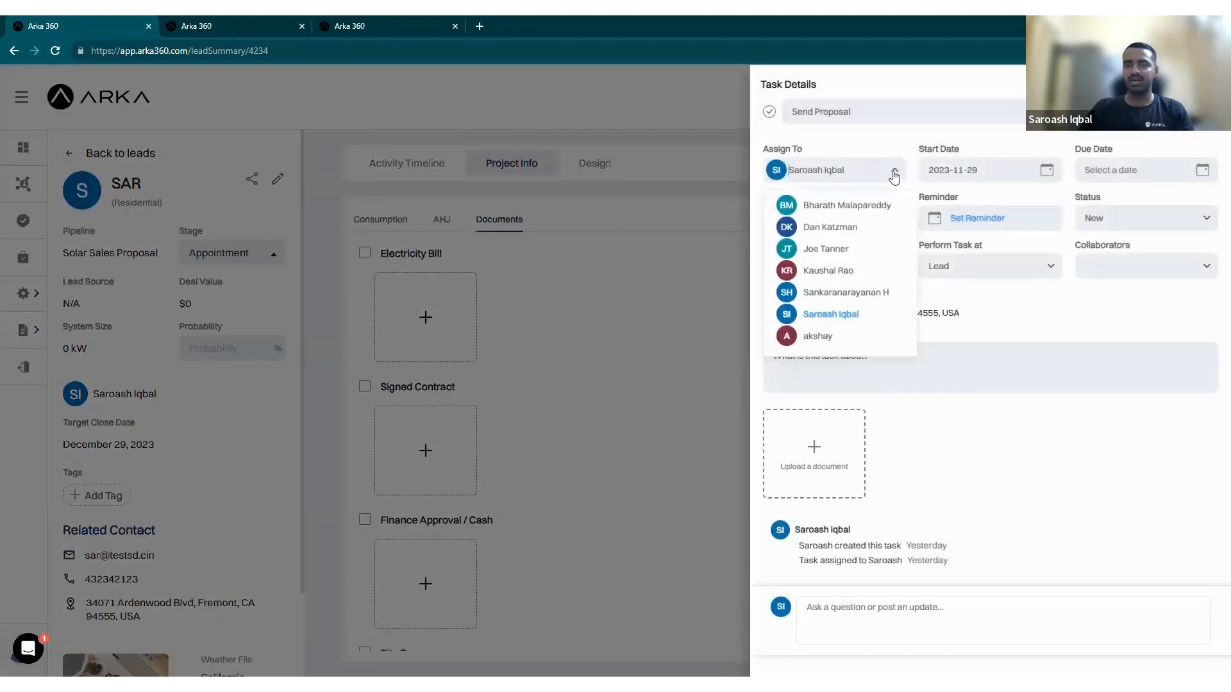
click(860, 277)
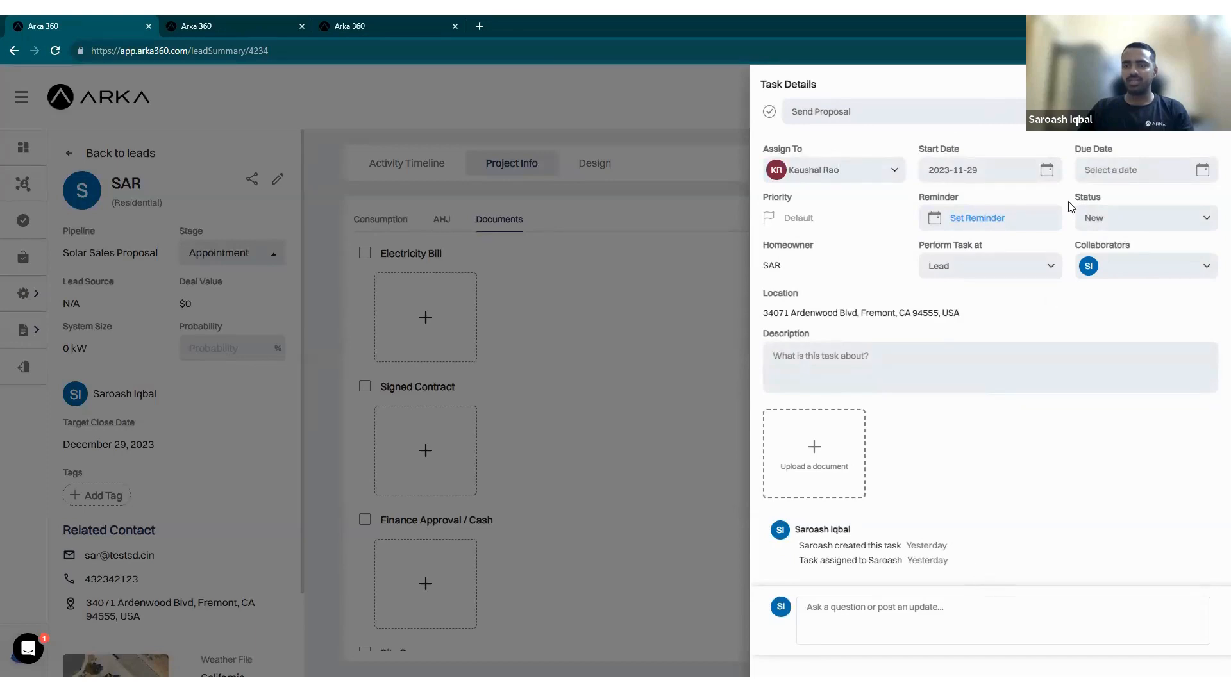
Add the first and last listed team members as collaborators on the Send Proposal task and close its details.
click(1117, 276)
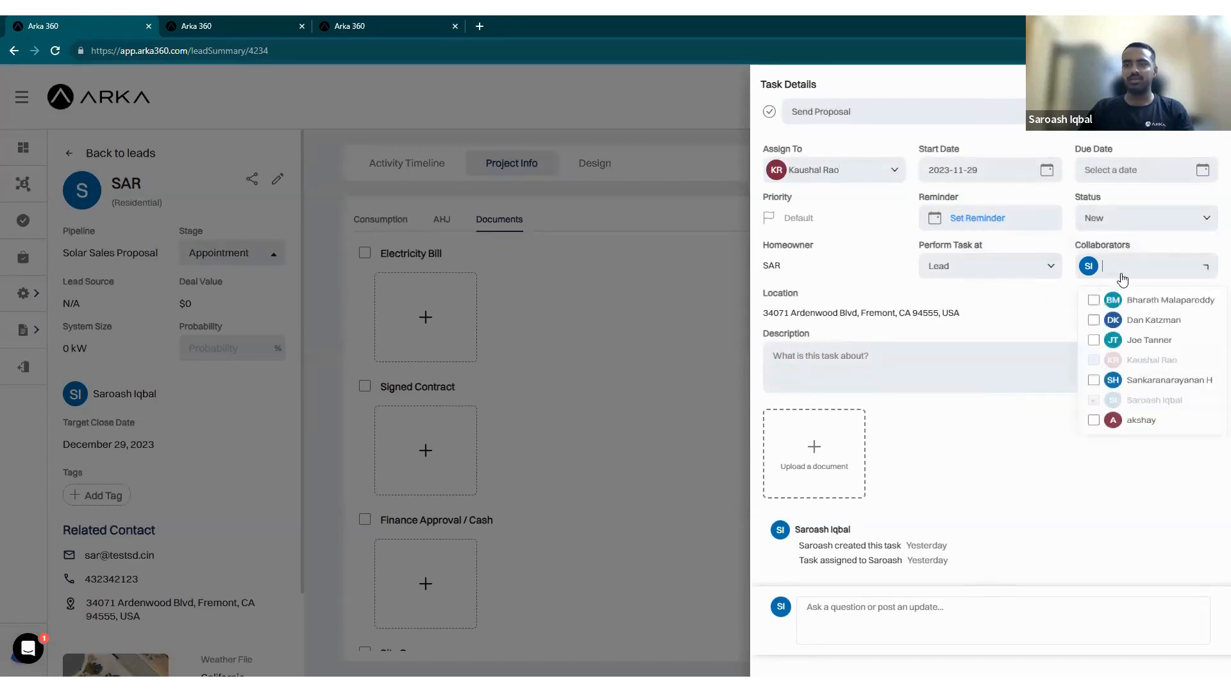
click(1094, 302)
click(1094, 432)
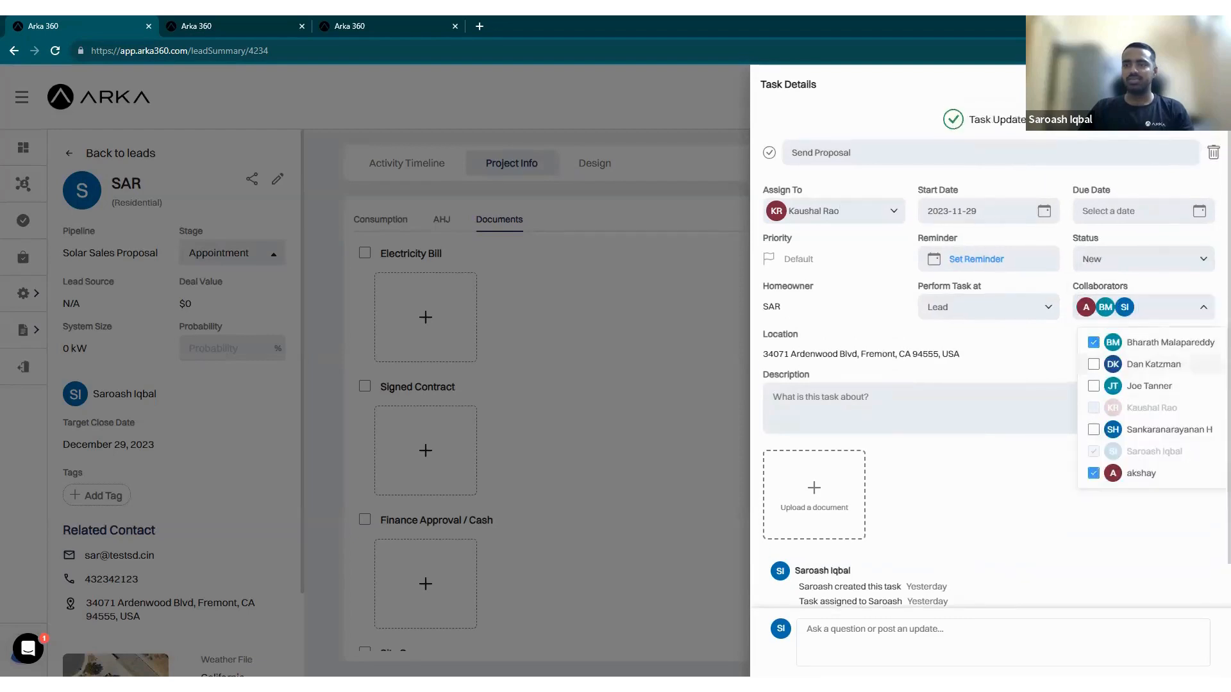
click(1212, 84)
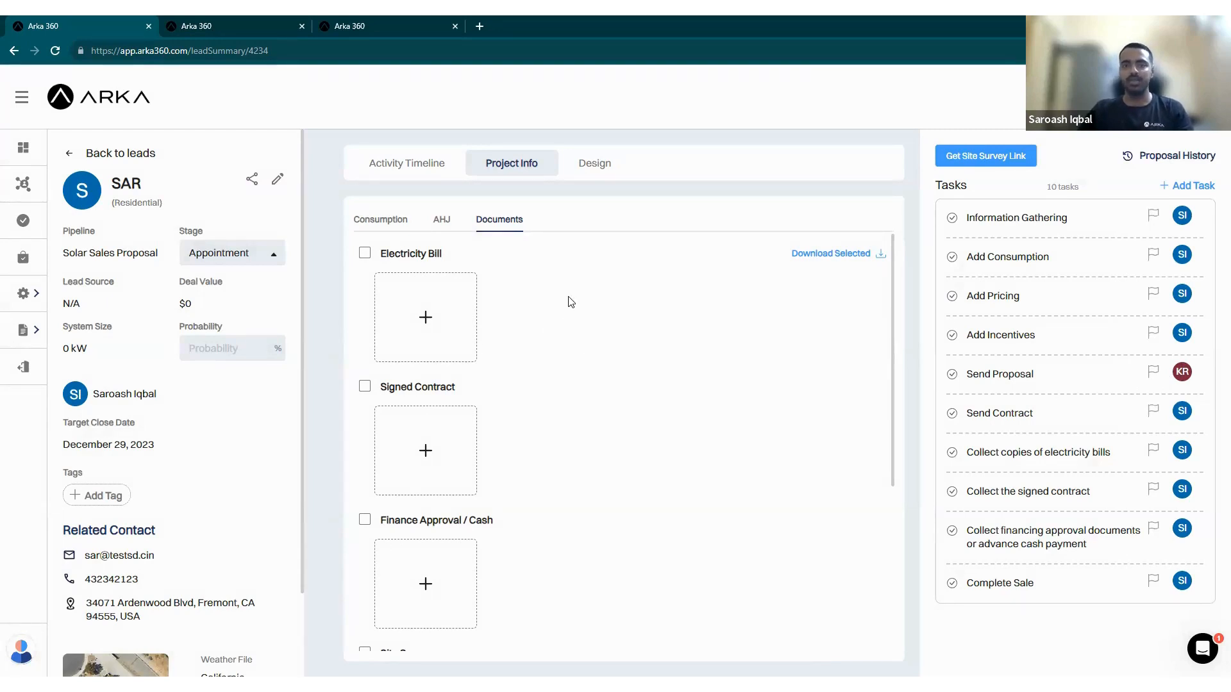
Create a new Sales Mode design named Design for the lead, using Default Profile as its defaults profile.
click(595, 166)
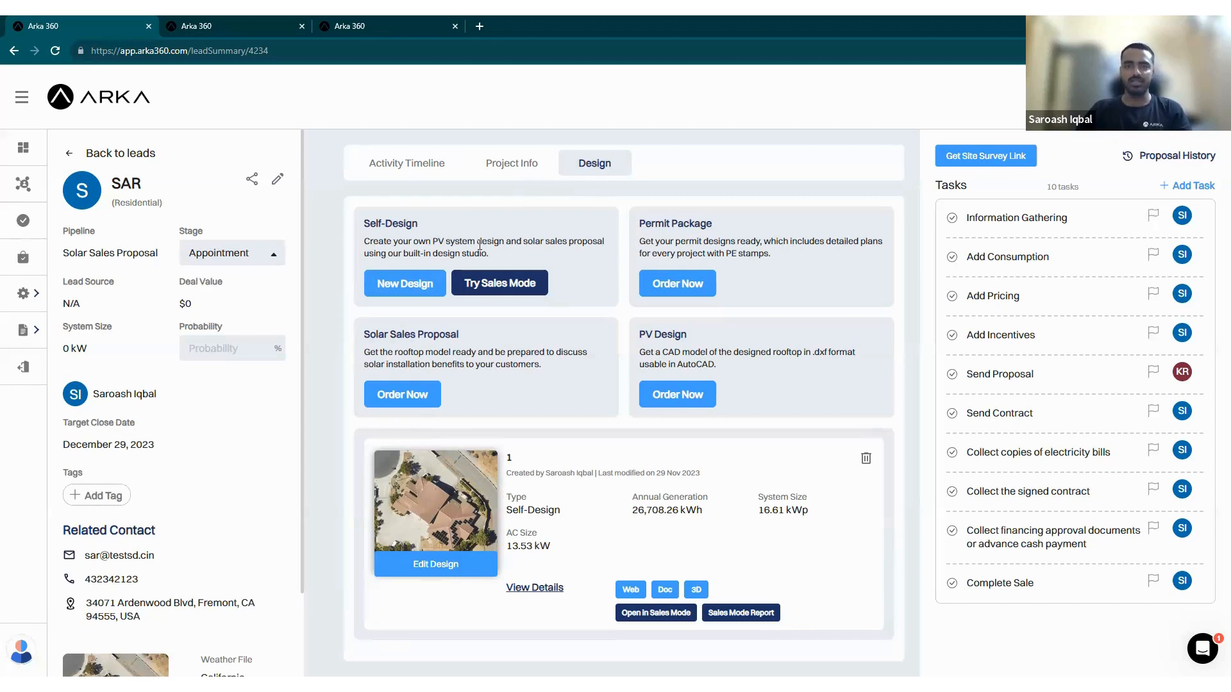
click(495, 284)
click(564, 241)
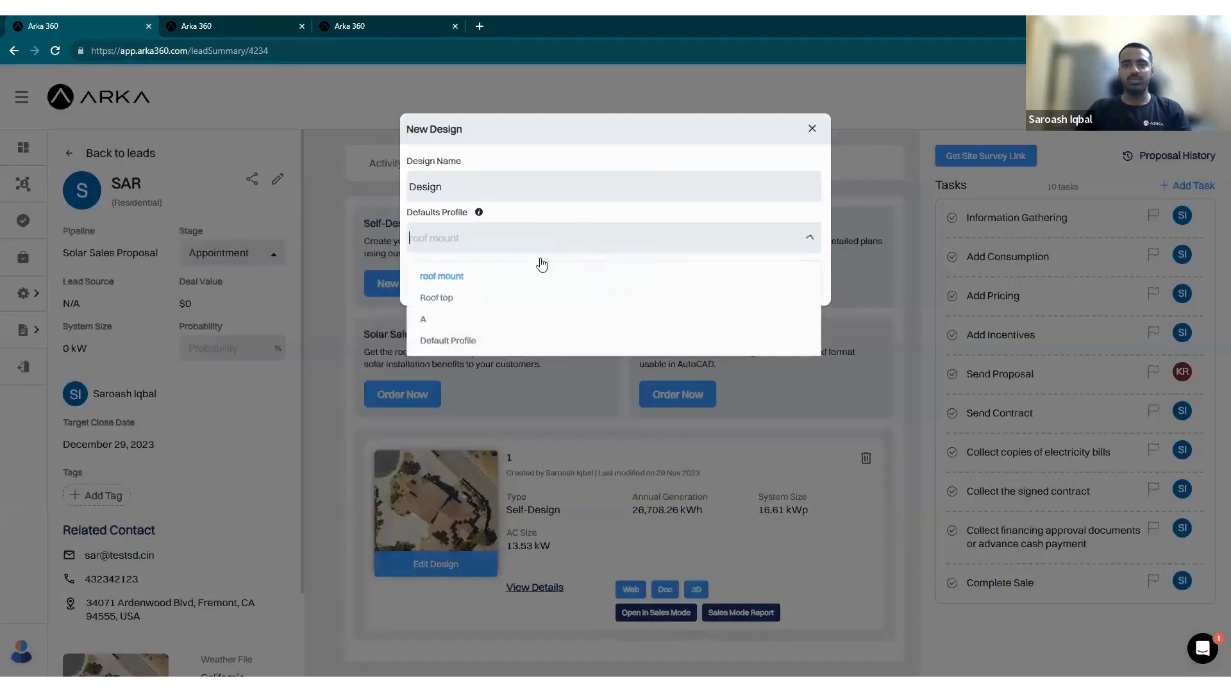
click(483, 340)
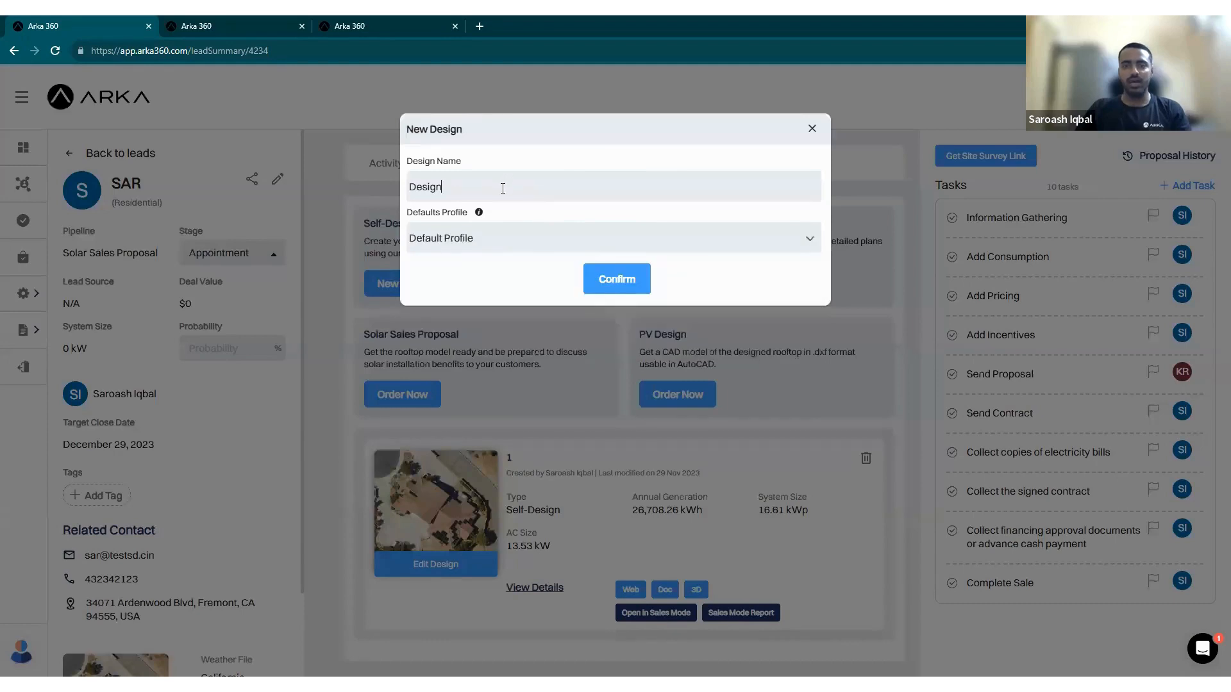
click(600, 274)
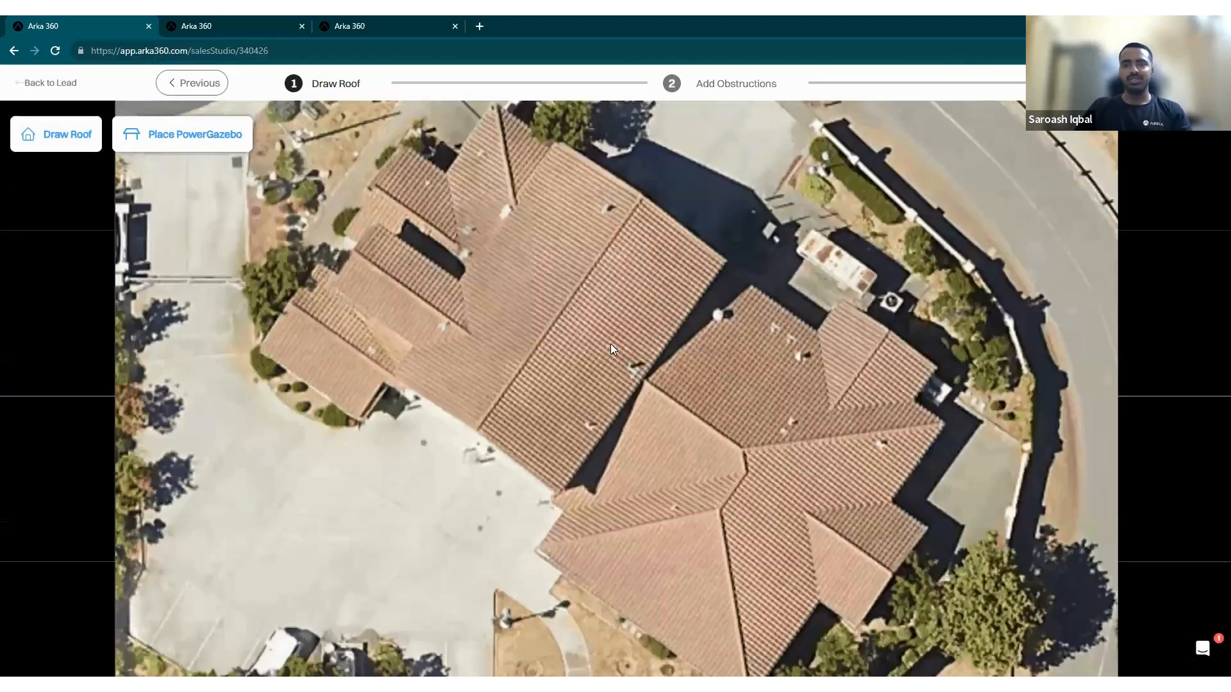
Draw a triangular roof face over the lower front roof section, with sides about 36 ft, 38 ft and 52.5 ft long.
scroll(567, 368, down, 2)
drag(567, 368, 523, 334)
scroll(545, 391, down, 2)
scroll(572, 434, up, 2)
mouse_move(571, 435)
mouse_down()
mouse_move(532, 347)
mouse_move(471, 313)
mouse_move(463, 292)
mouse_up()
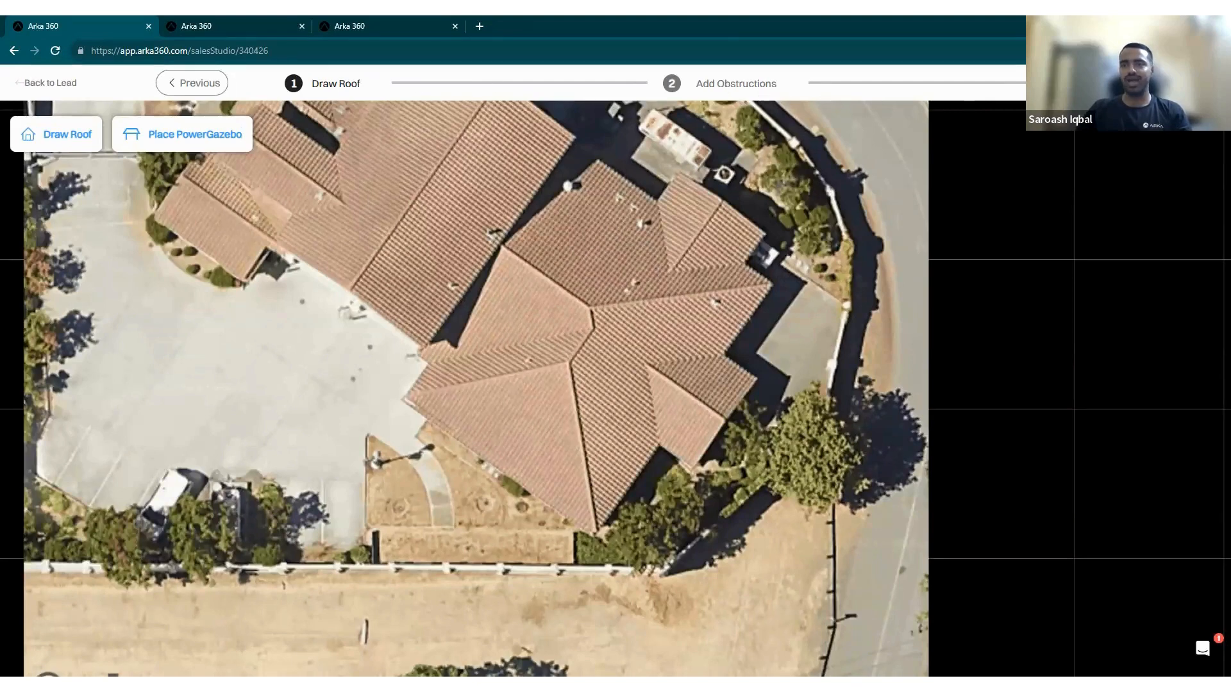
click(61, 137)
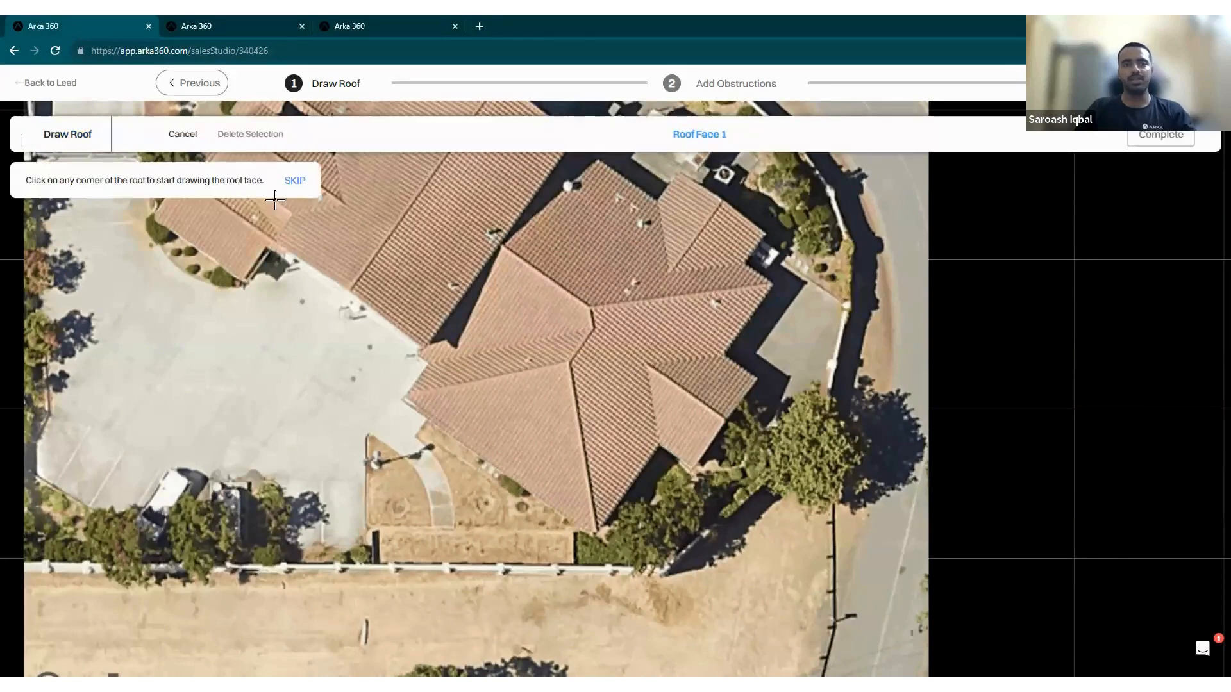
scroll(416, 393, up, 2)
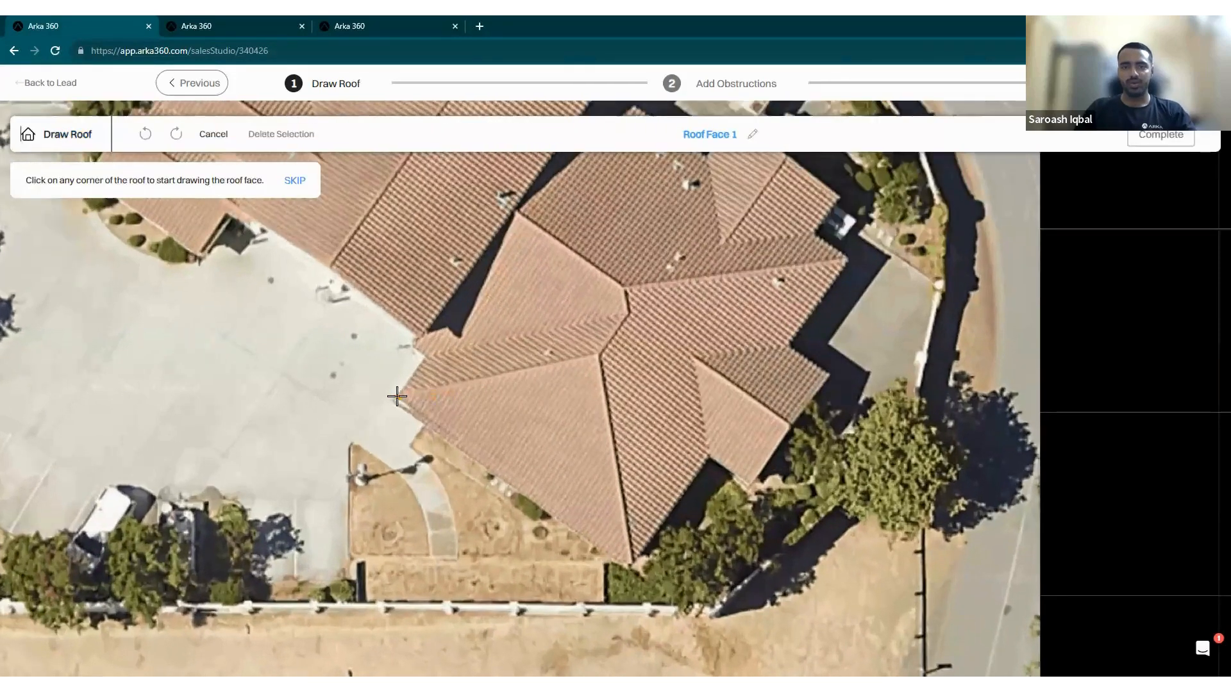
click(397, 397)
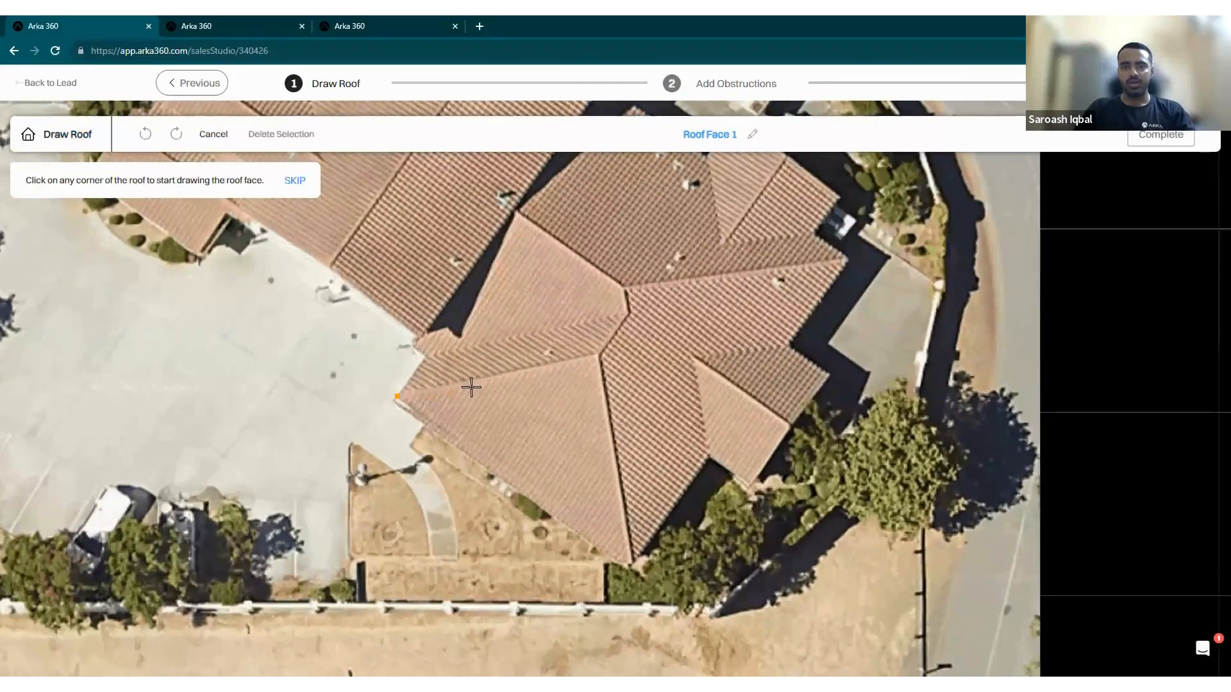
click(597, 357)
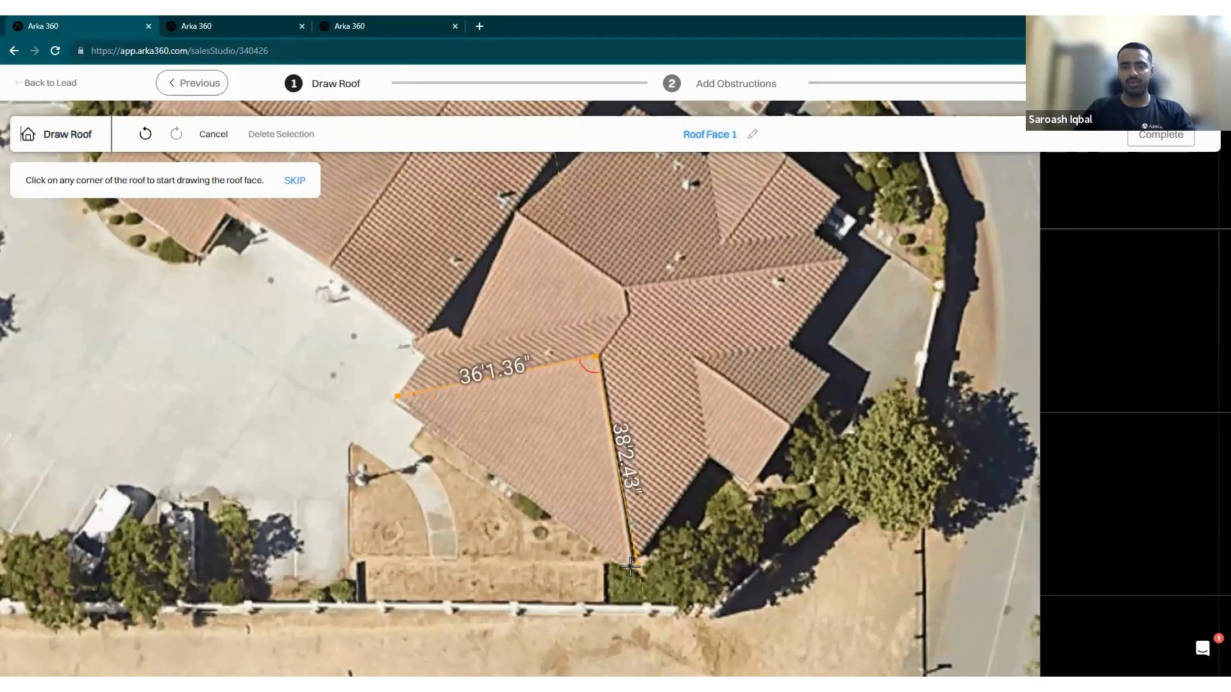
click(634, 562)
click(399, 398)
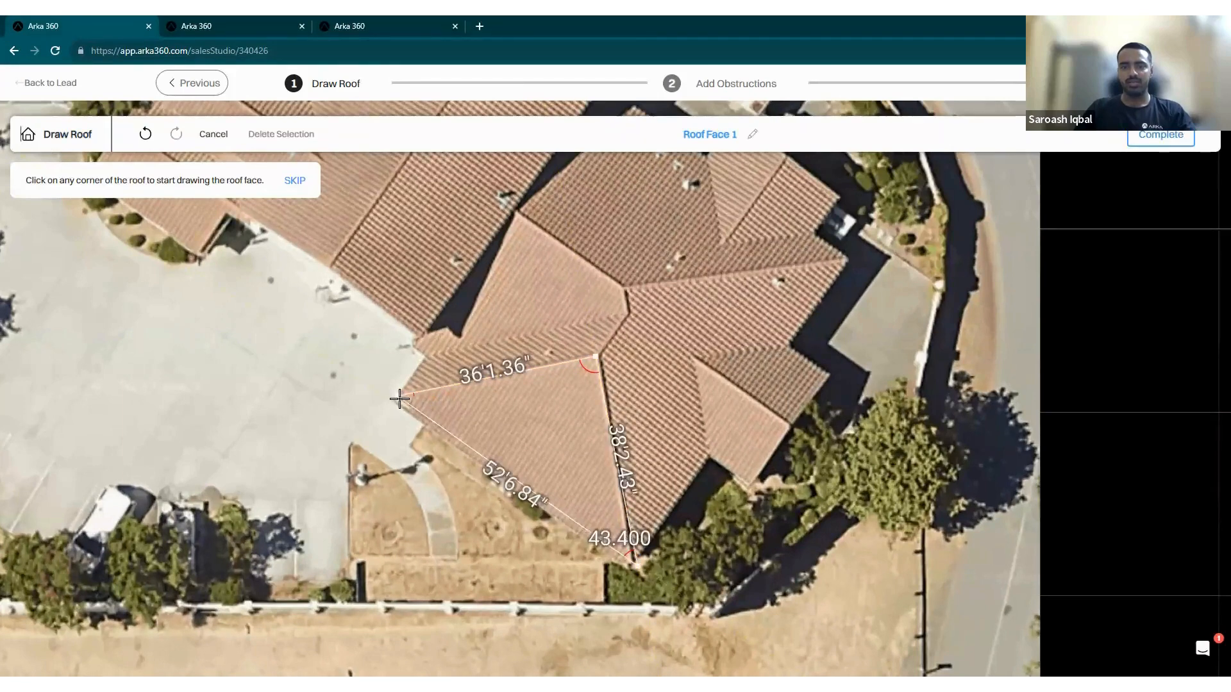
click(399, 399)
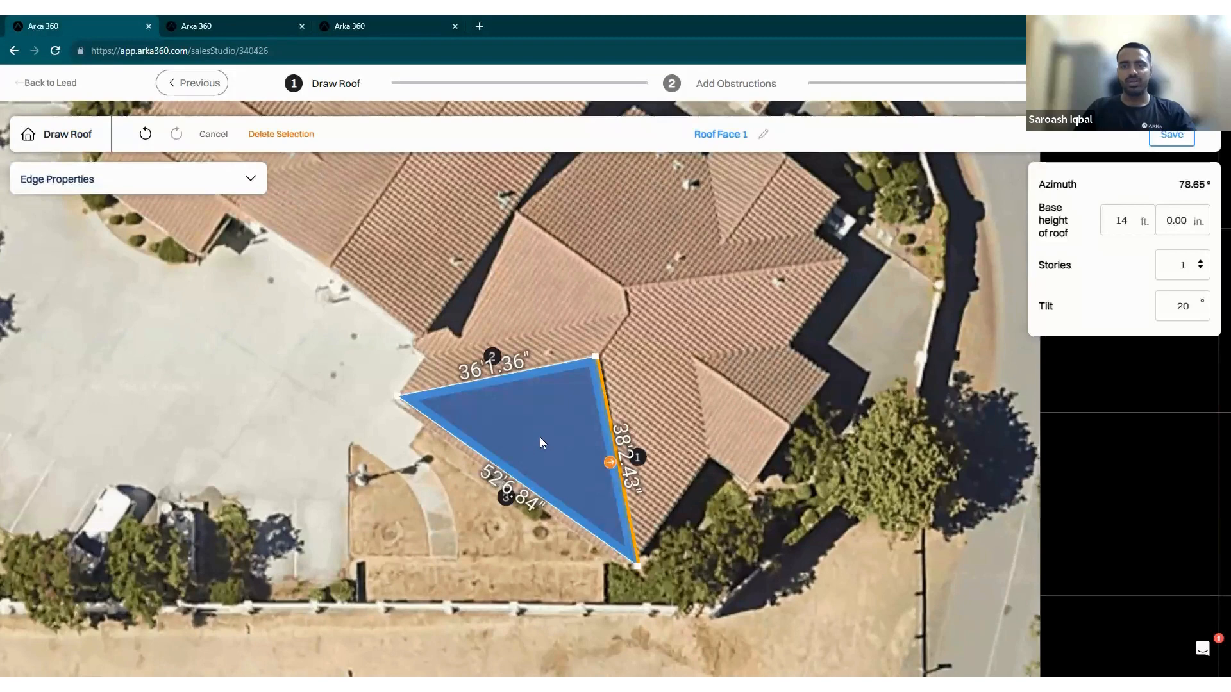
Make edge 3, along the eave, the primary edge of the roof face, then save and proceed to the obstructions stage.
click(252, 180)
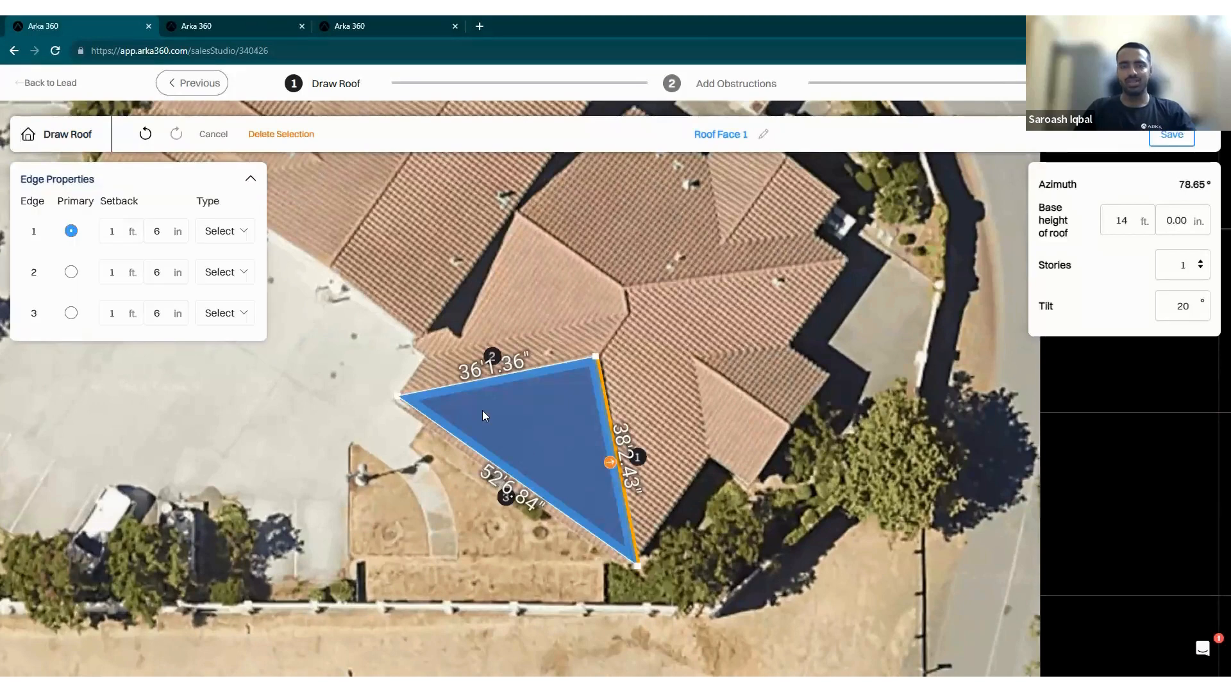
click(71, 315)
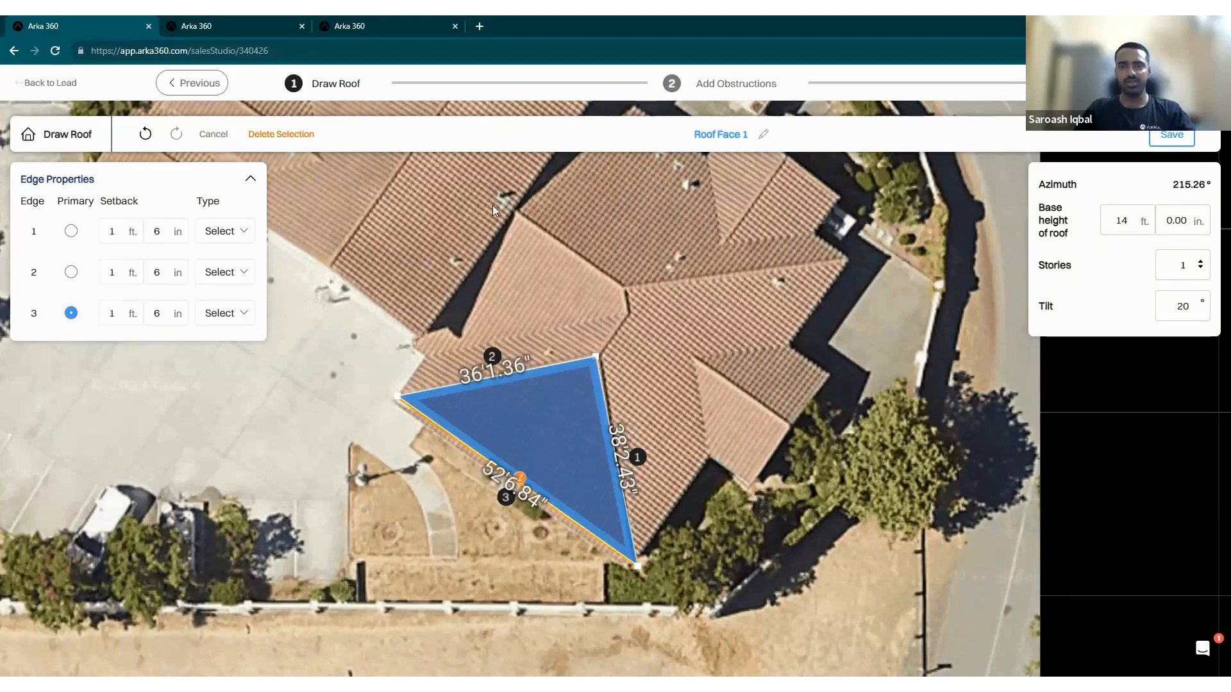
click(419, 259)
scroll(571, 412, up, 1)
mouse_move(571, 411)
right_down()
mouse_move(501, 477)
mouse_move(538, 465)
mouse_move(524, 460)
right_up()
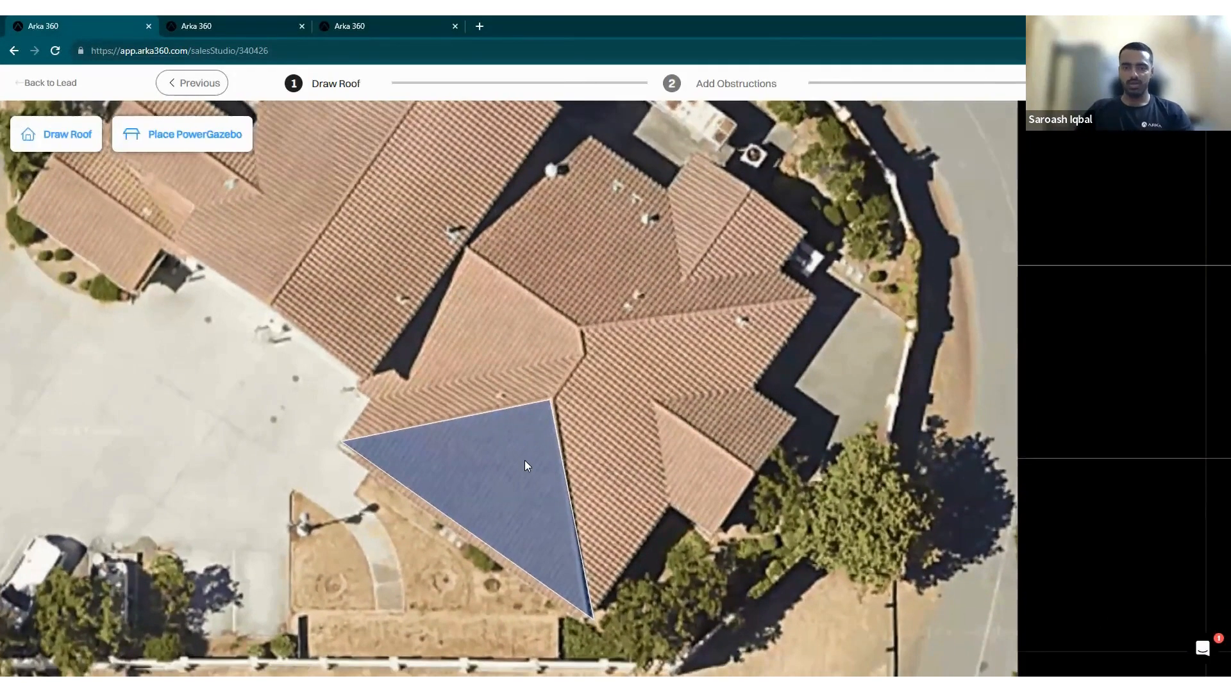
click(524, 460)
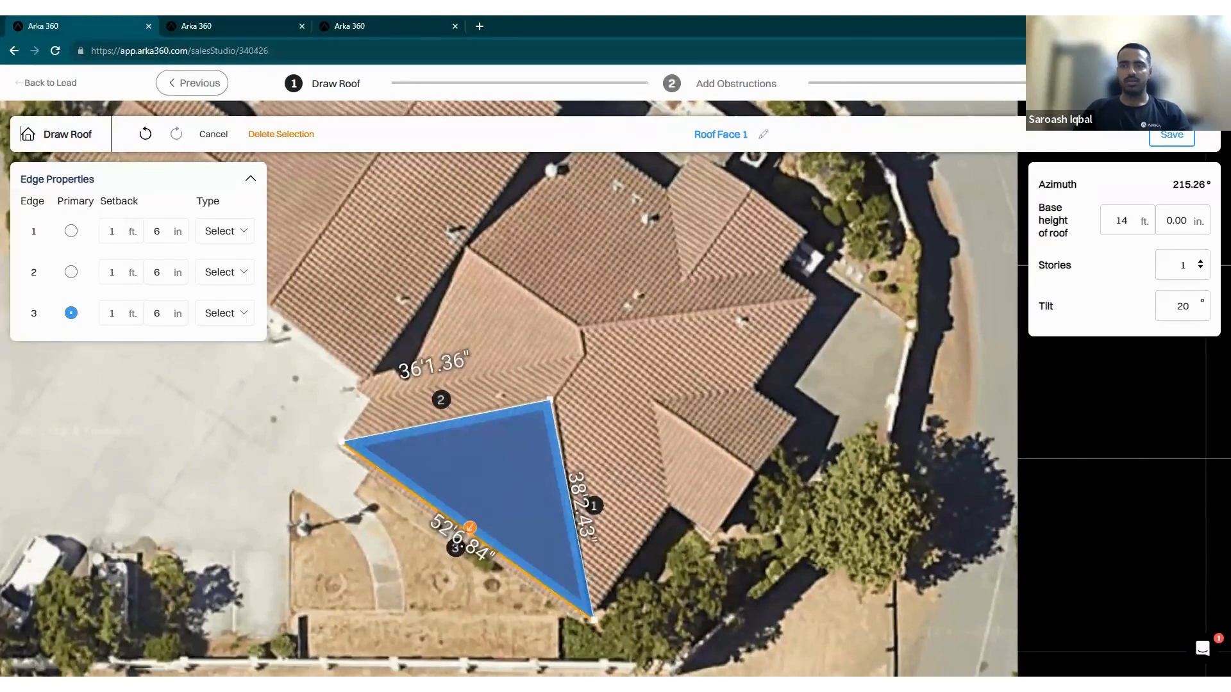
click(1172, 134)
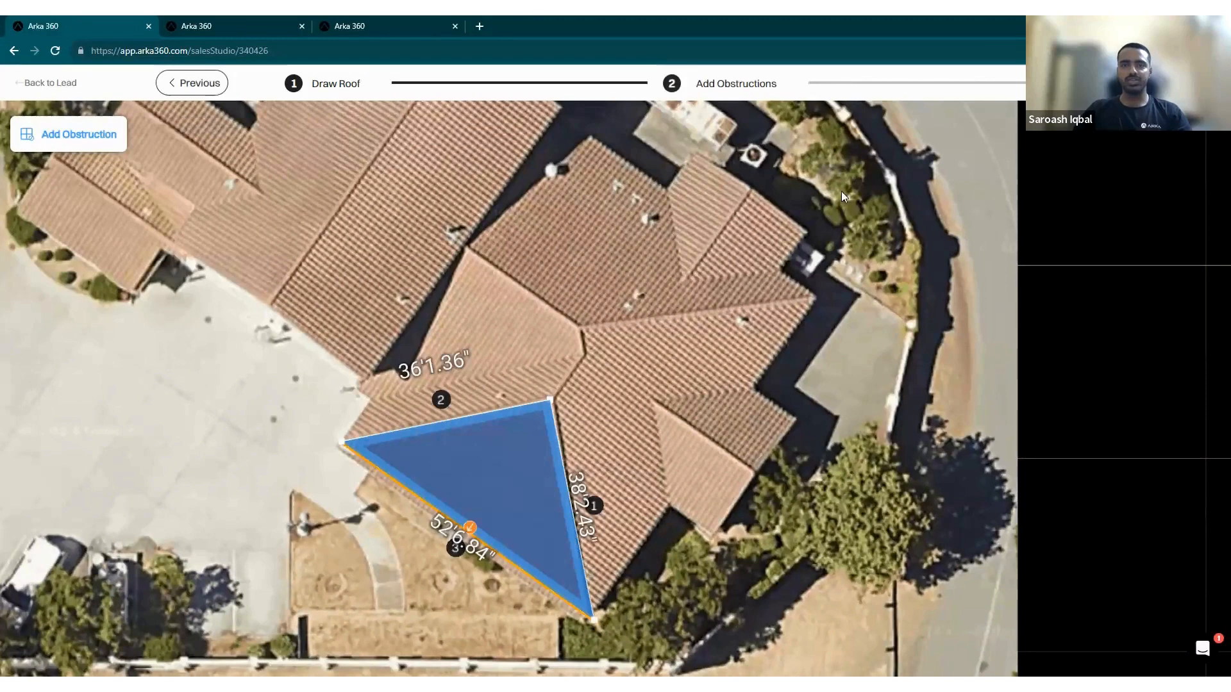
Place a cylinder obstruction on the roof face near its western corner.
click(35, 140)
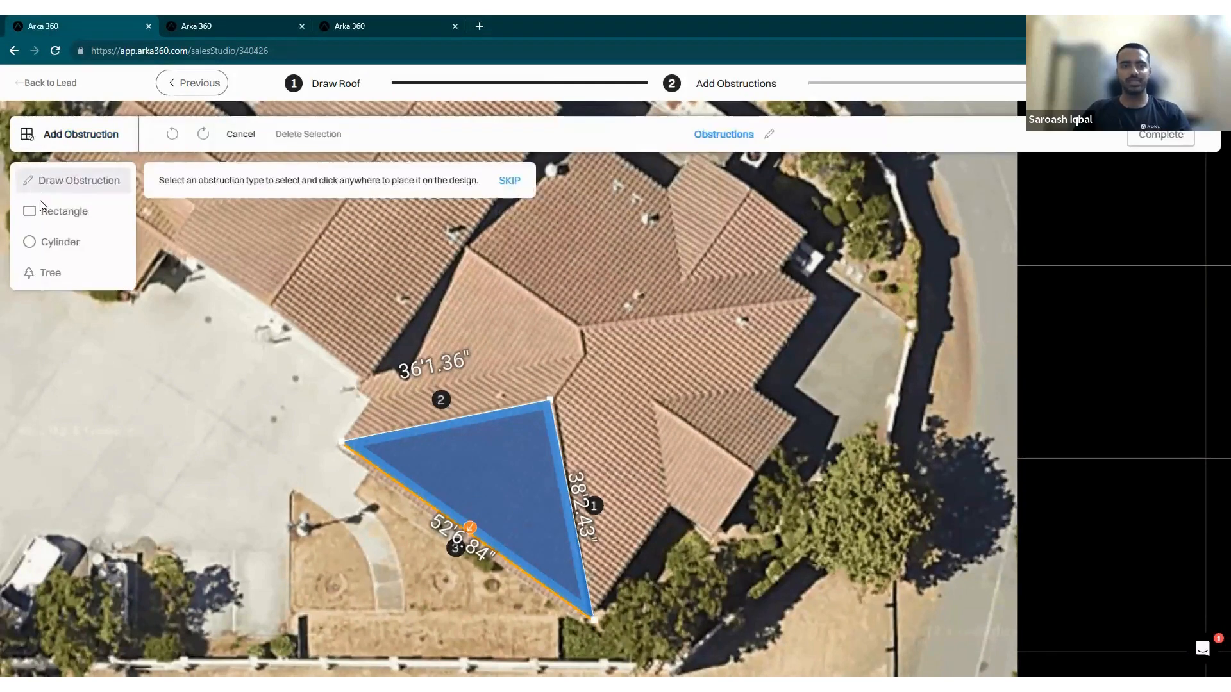
click(33, 250)
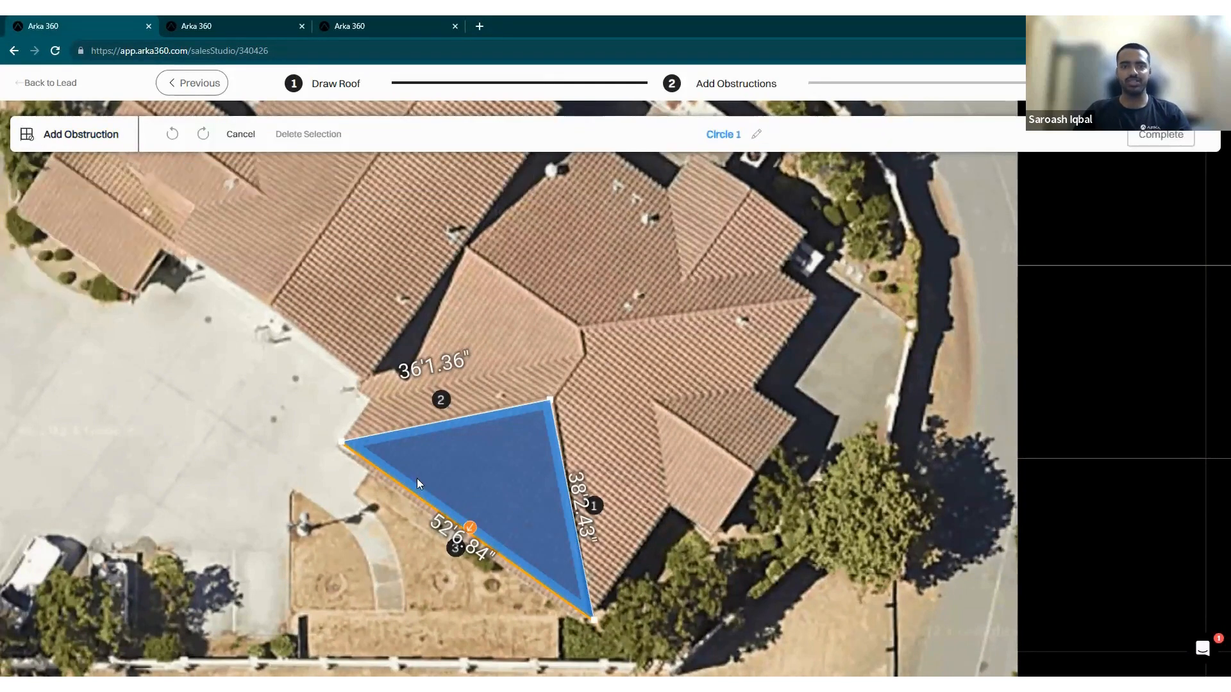
click(394, 453)
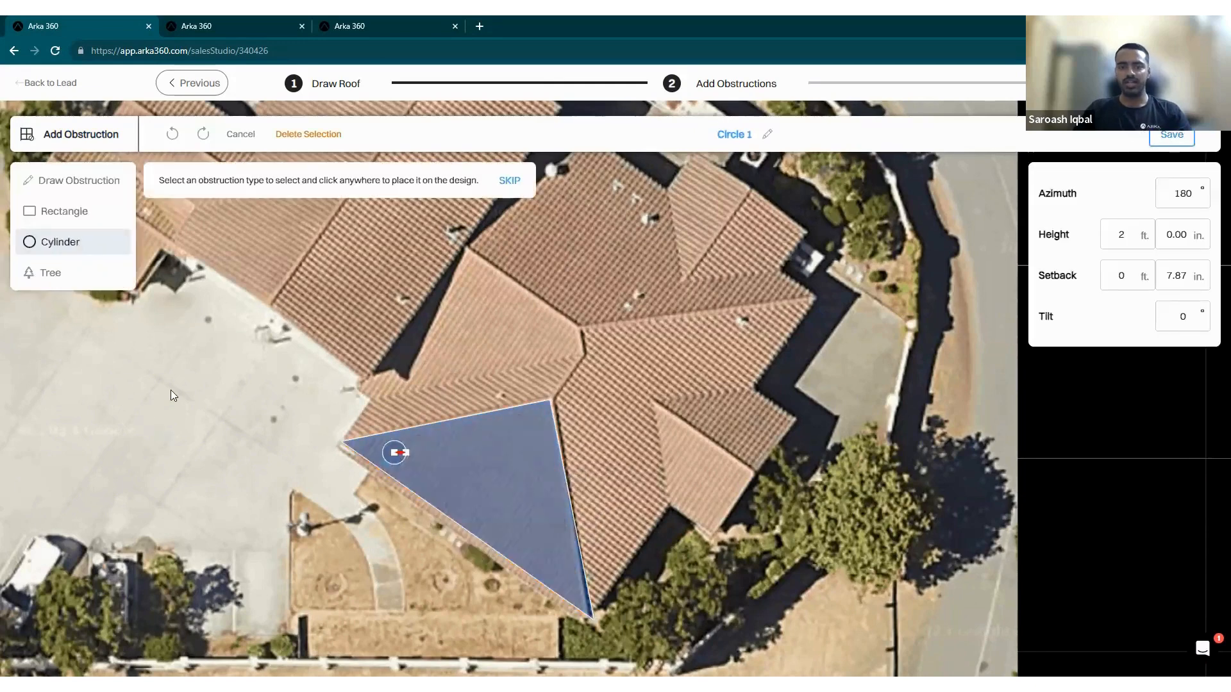
Place a tree beside the roof face's lower corner, enlarge its crown to cover the real tree, and save the obstructions.
click(70, 273)
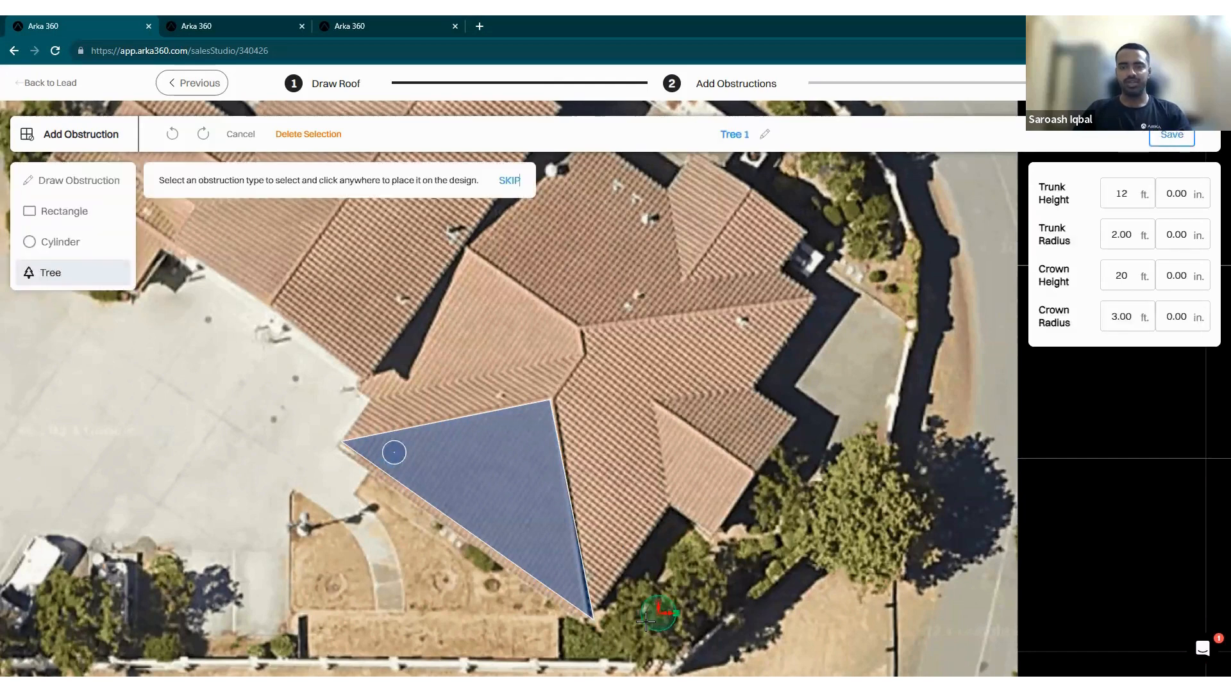
click(649, 610)
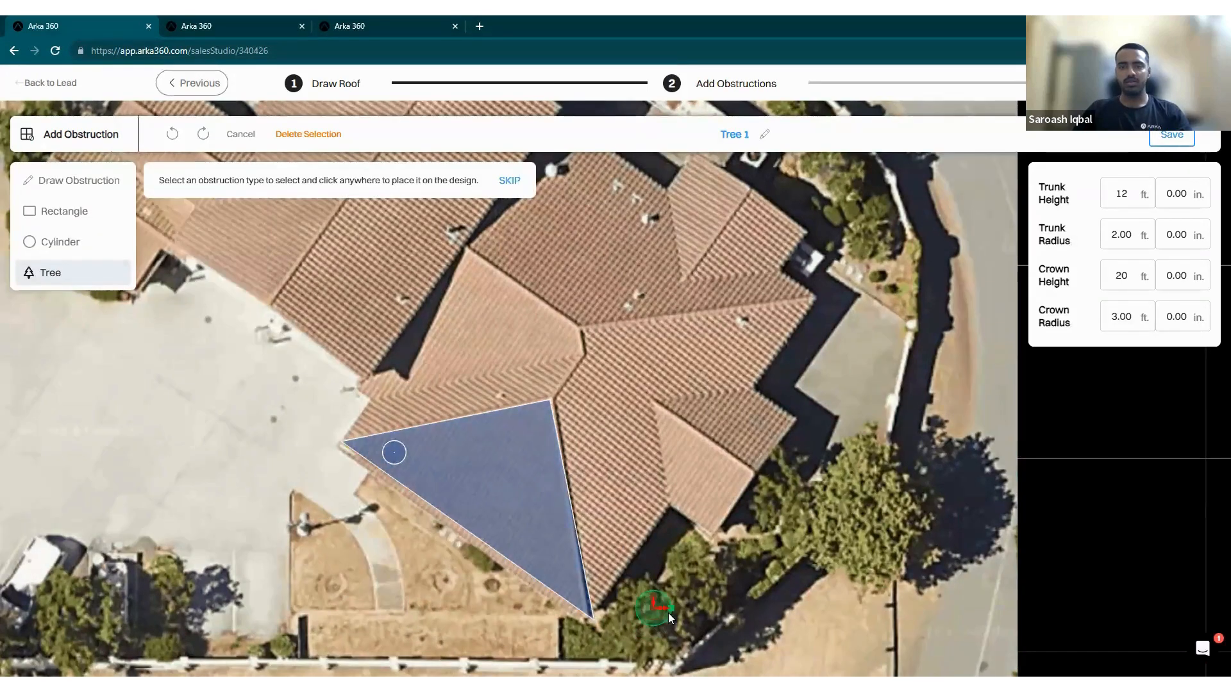
drag(677, 612, 703, 620)
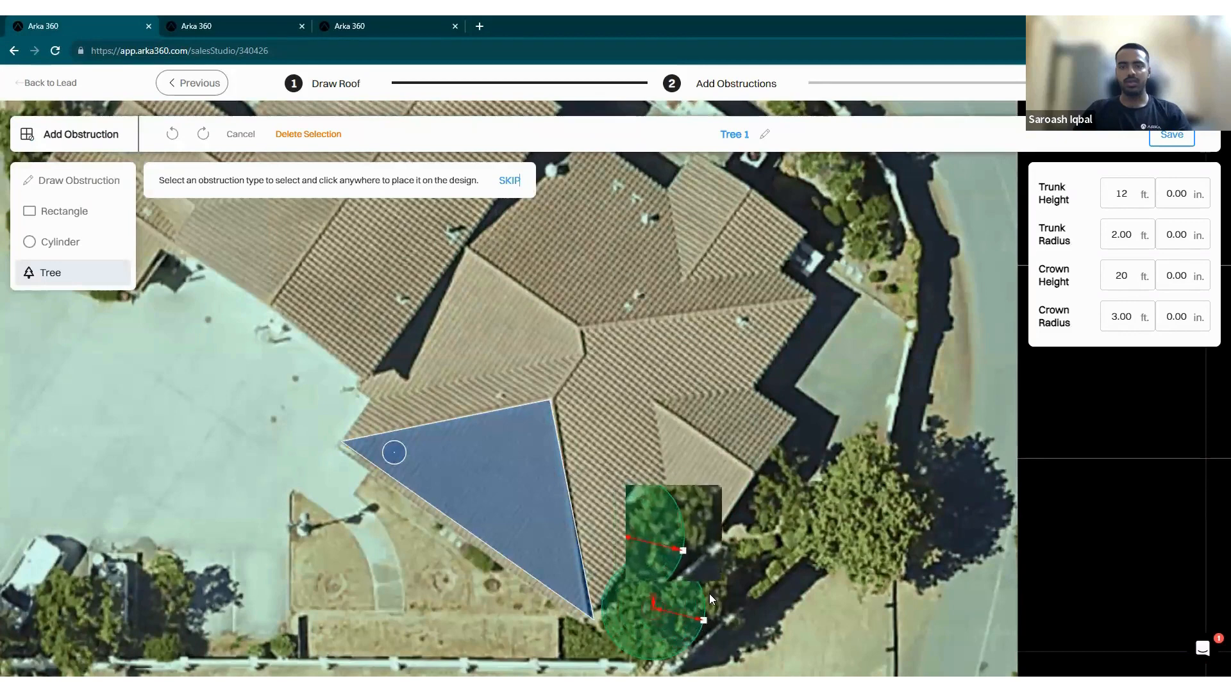
click(1171, 135)
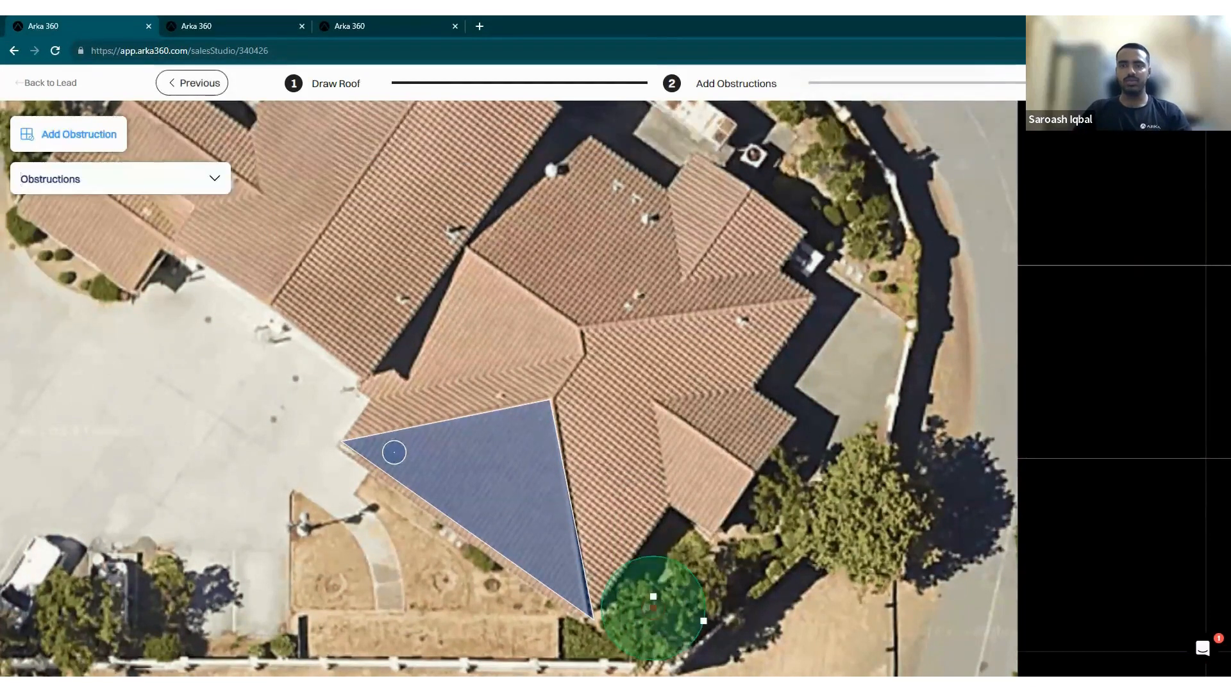
Proceed to the module layout stage, refresh the generation figures, and finish the design to return to its summary.
click(1178, 83)
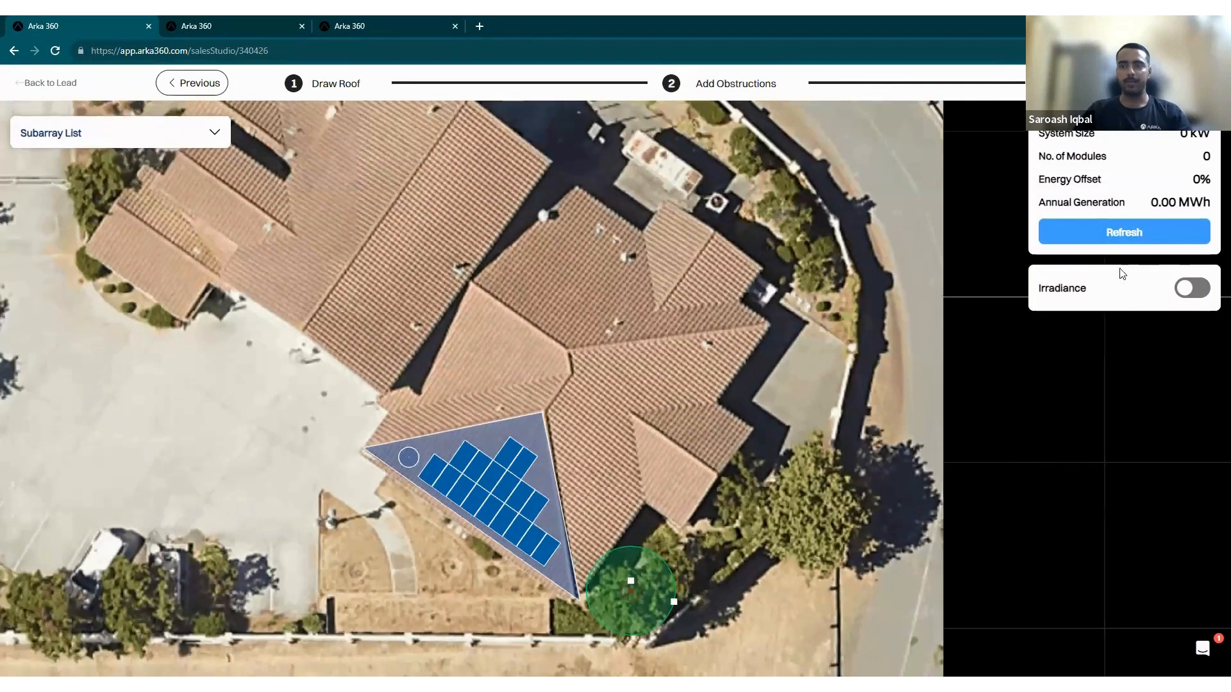
click(1131, 232)
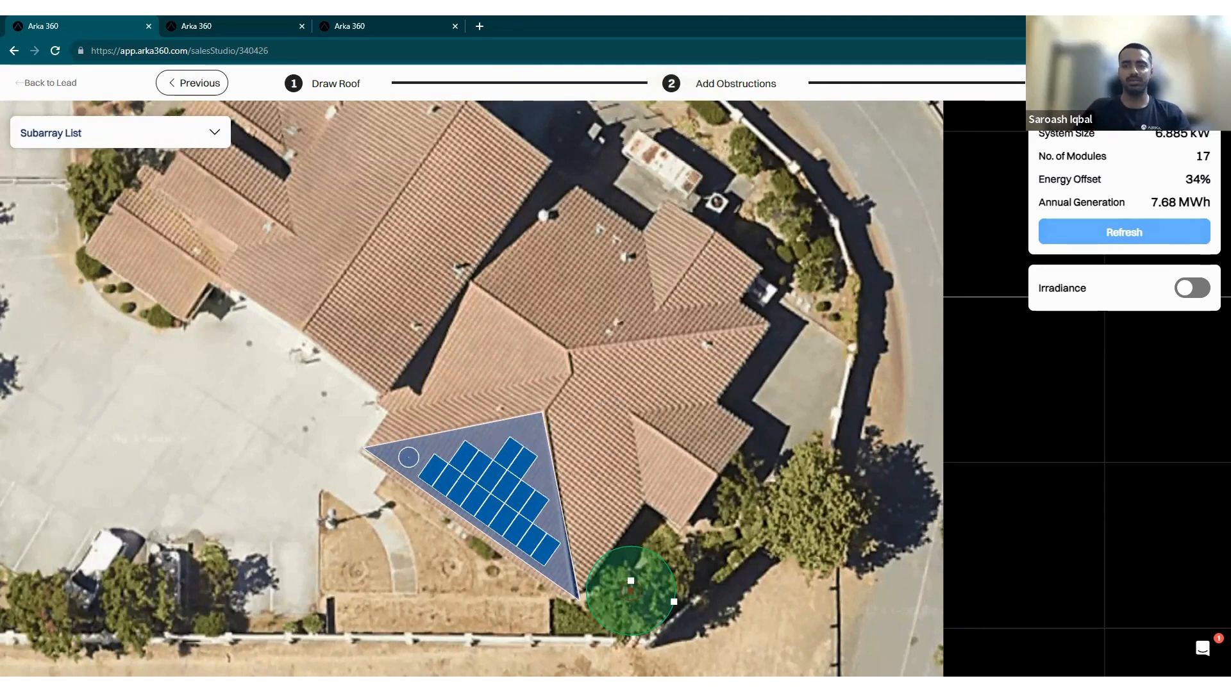
click(1174, 83)
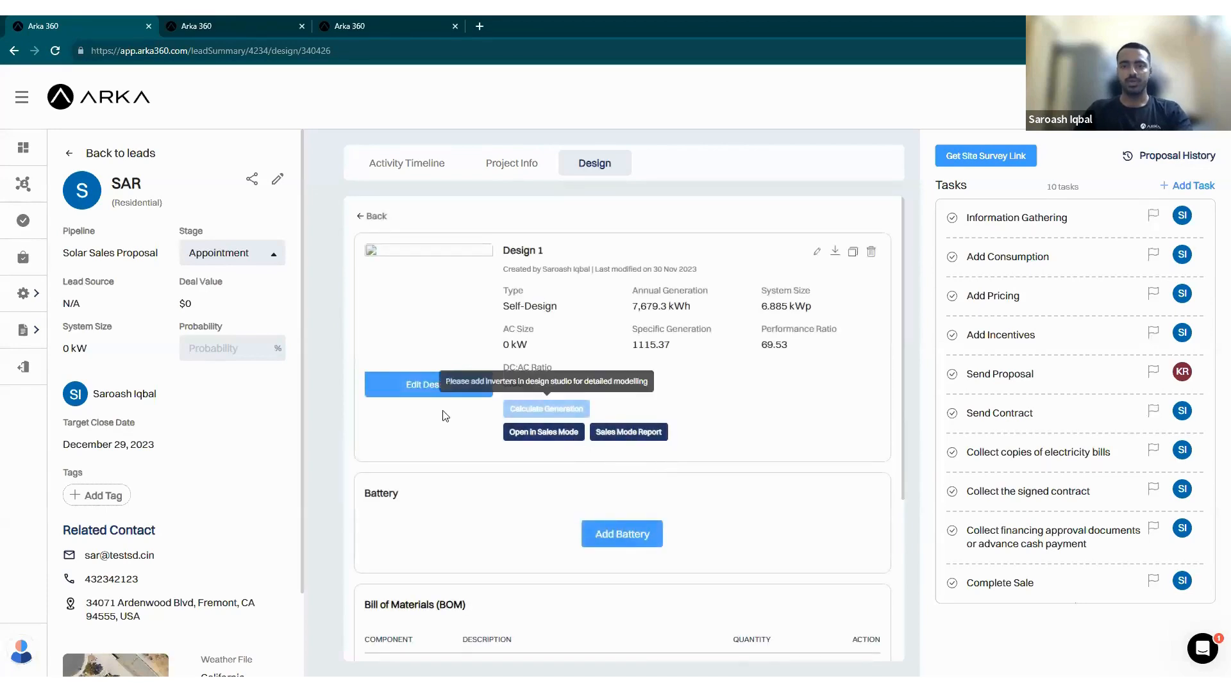
Add pricing to the design with a price of 2.8 $/W and a sales tax of 6.5 %, and calculate the financial results.
scroll(585, 491, down, 4)
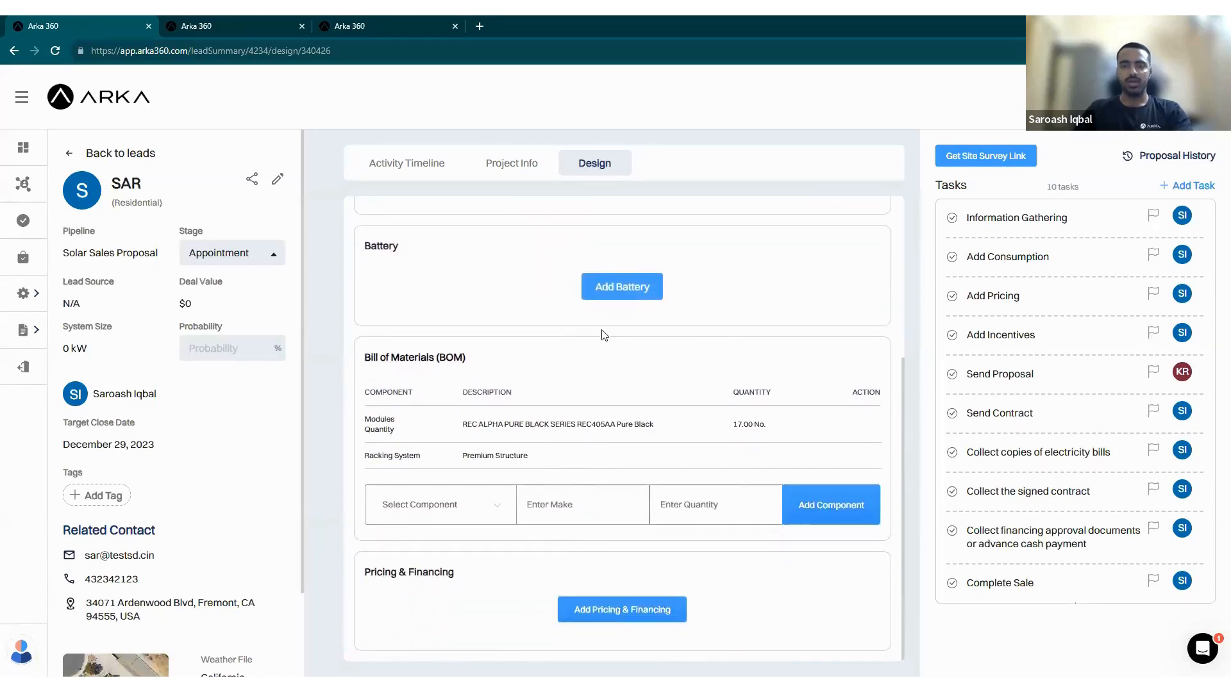
scroll(577, 385, up, 4)
scroll(563, 442, down, 3)
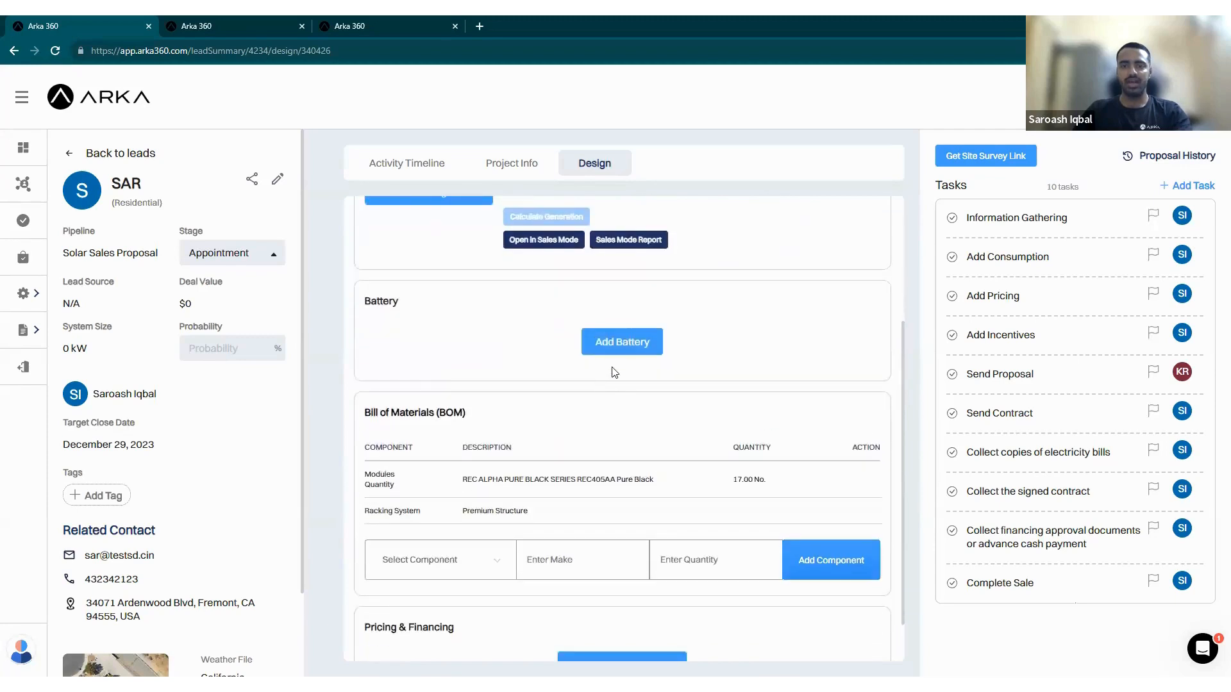
scroll(595, 524, down, 1)
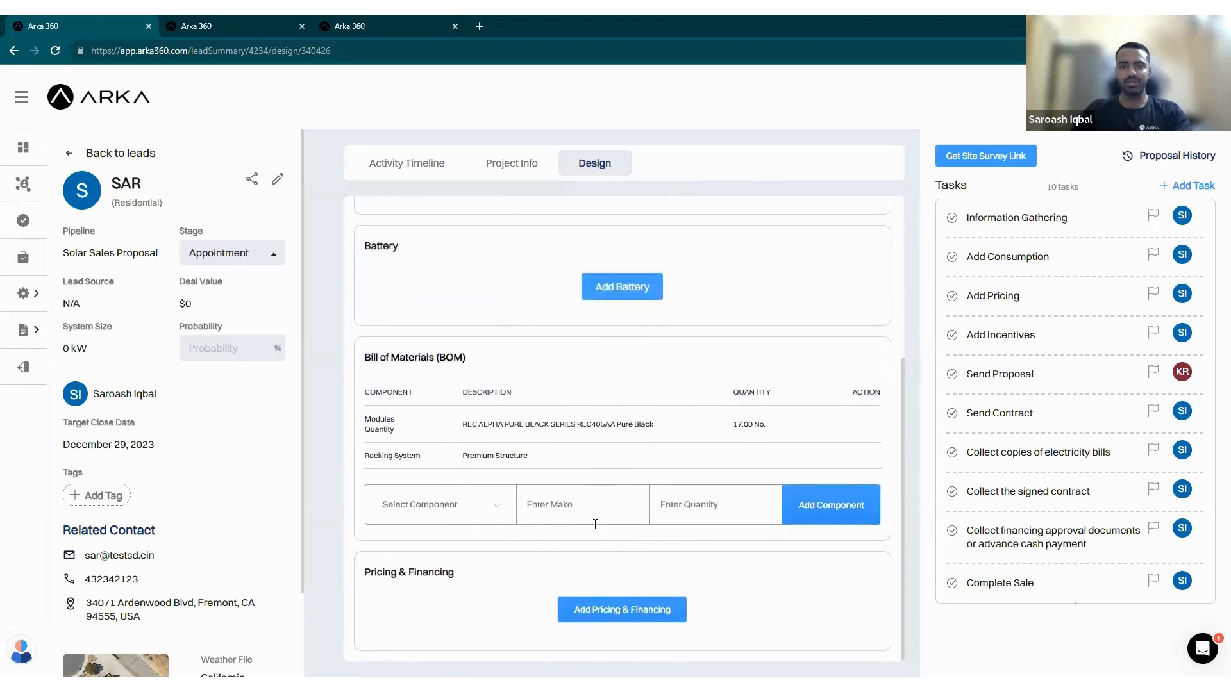
click(619, 611)
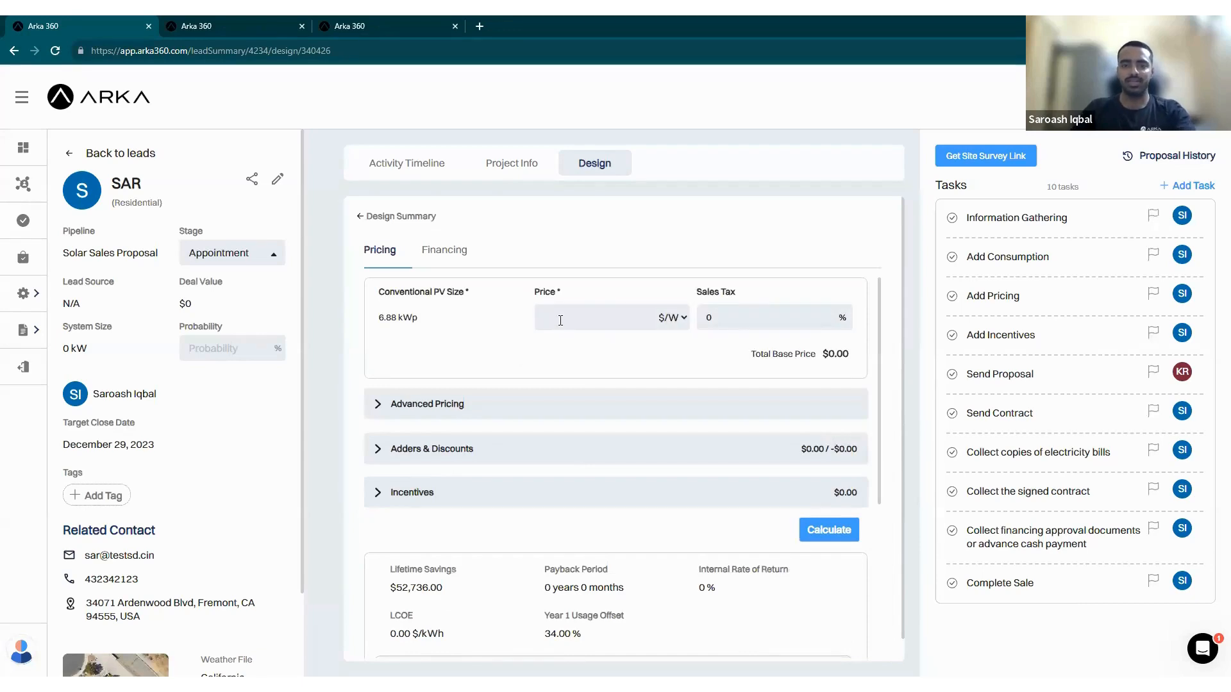
click(561, 320)
text(2.7)
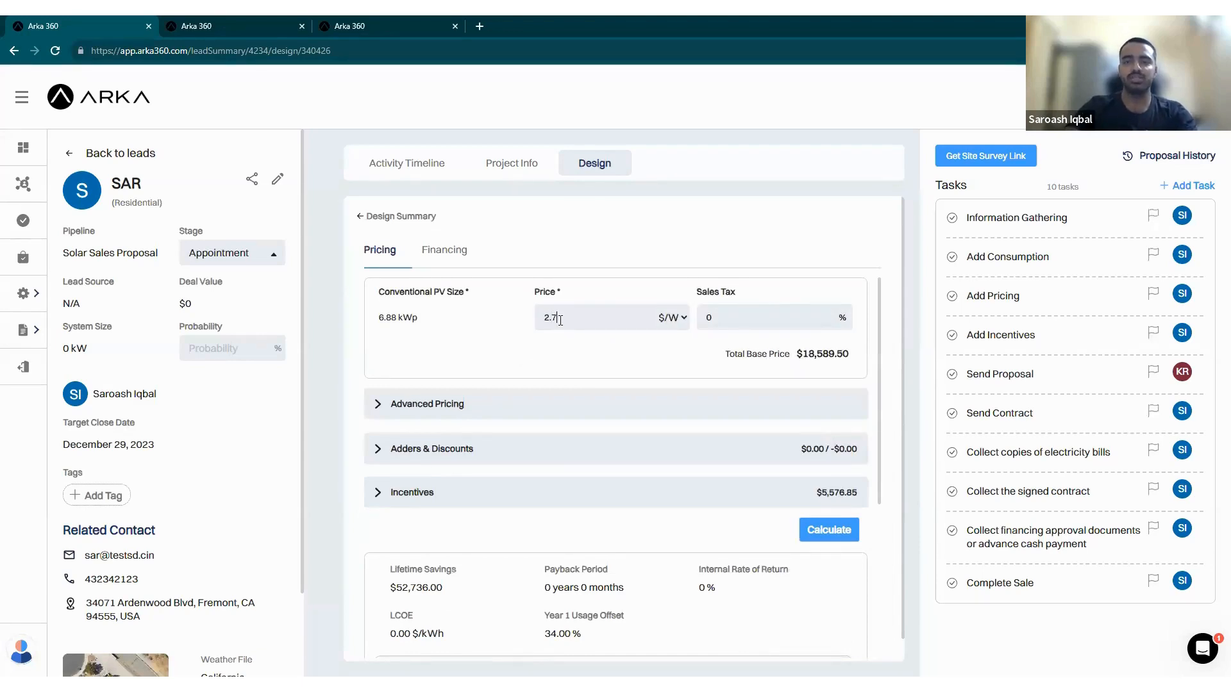
key(BackSpace)
text(8)
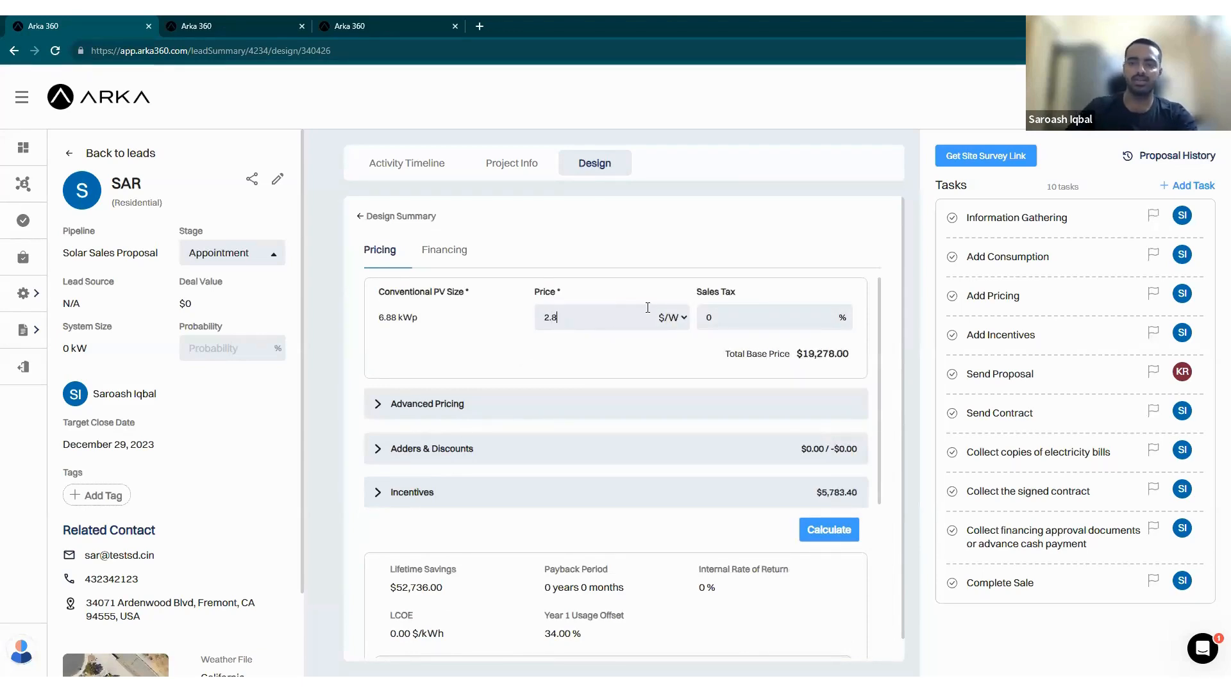
text(6.)
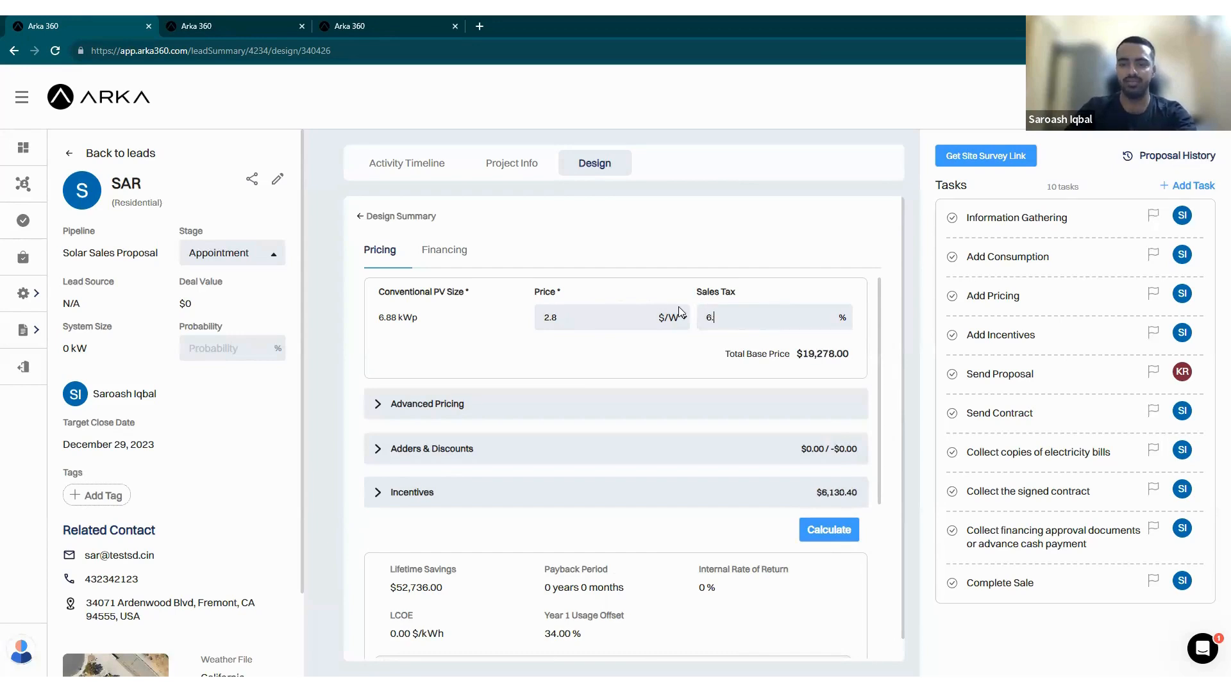
text(5)
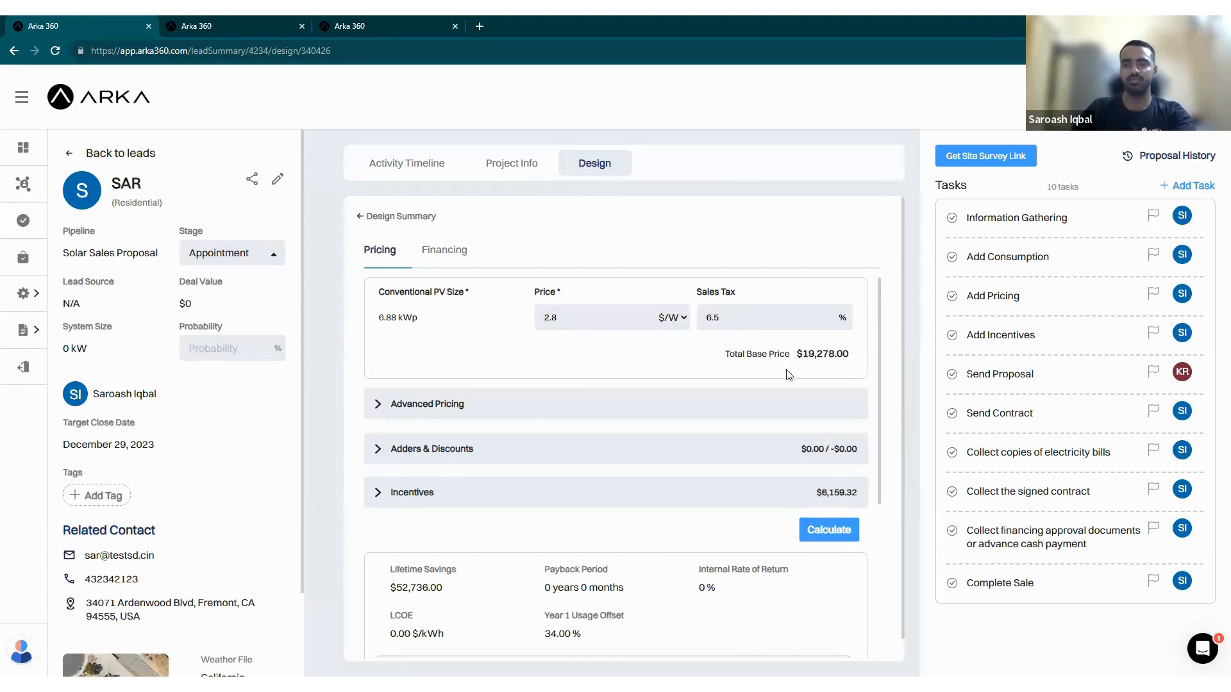
click(813, 529)
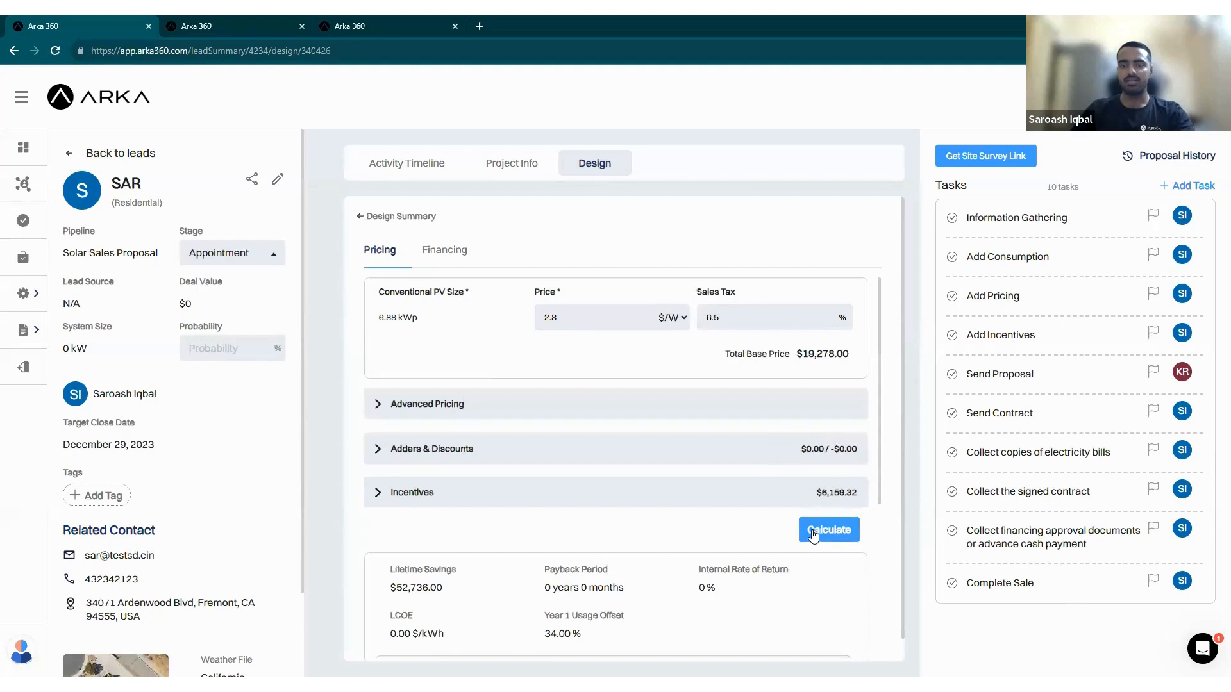
Review the design's applied incentives, browse the list of selectable incentives without adding any, and check the calculated savings.
click(378, 493)
scroll(487, 449, down, 3)
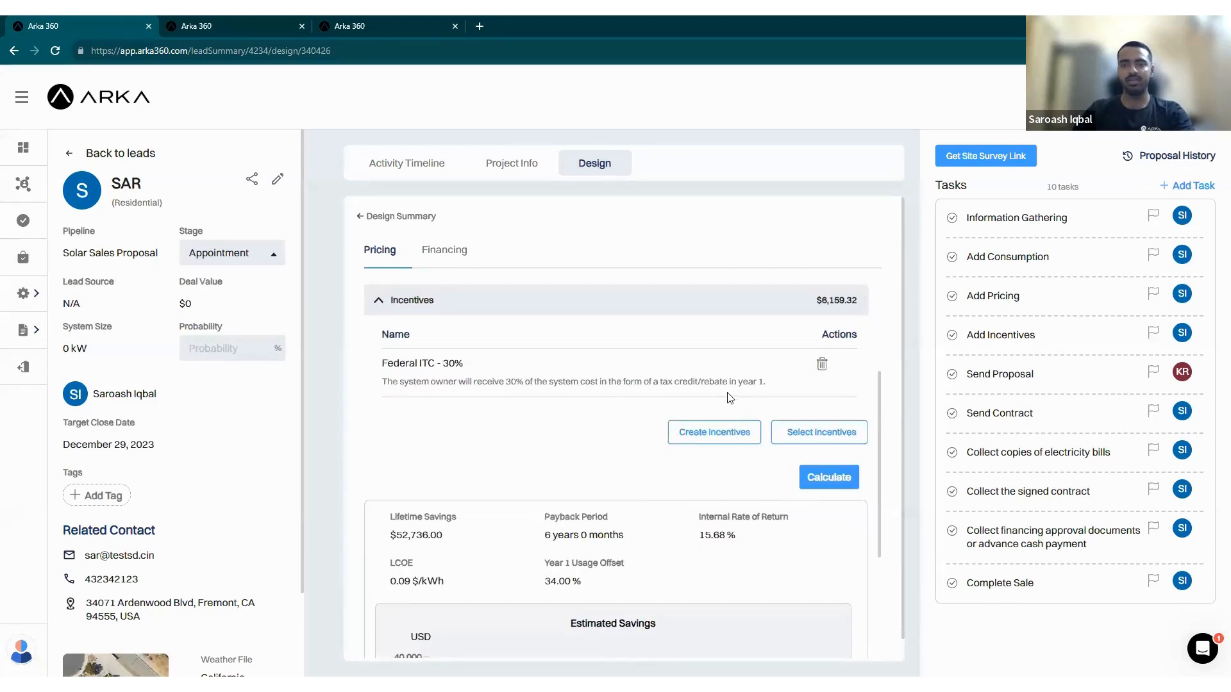
click(796, 434)
scroll(559, 366, down, 10)
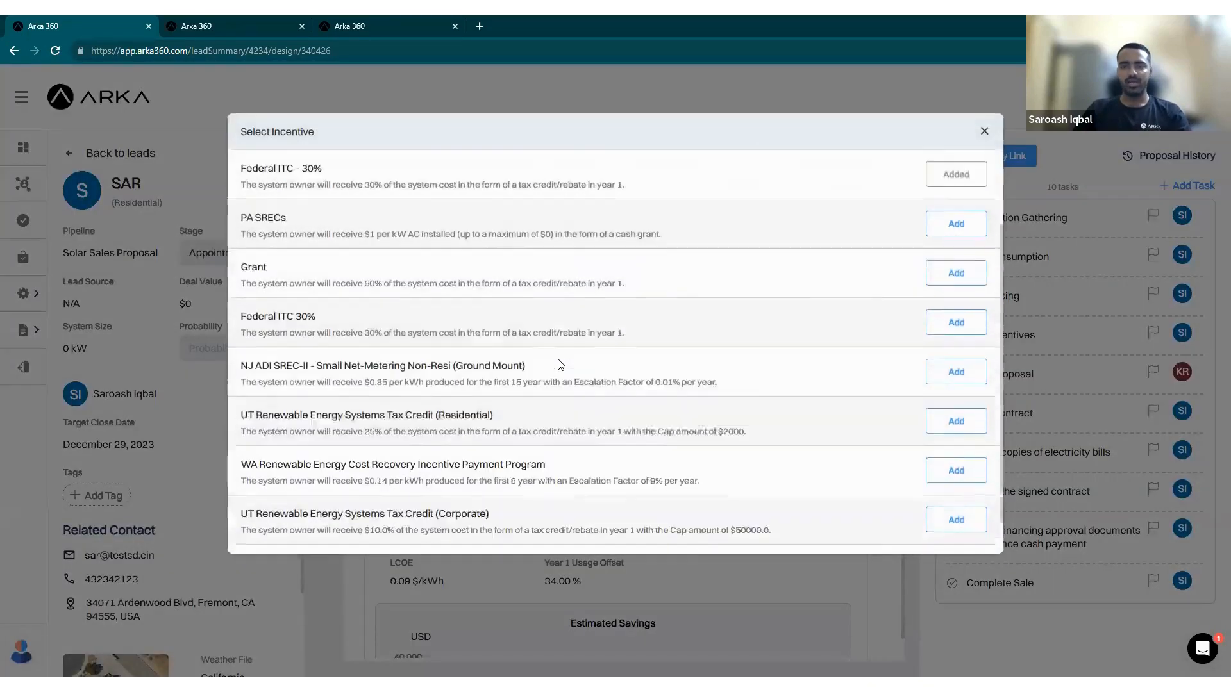
click(984, 131)
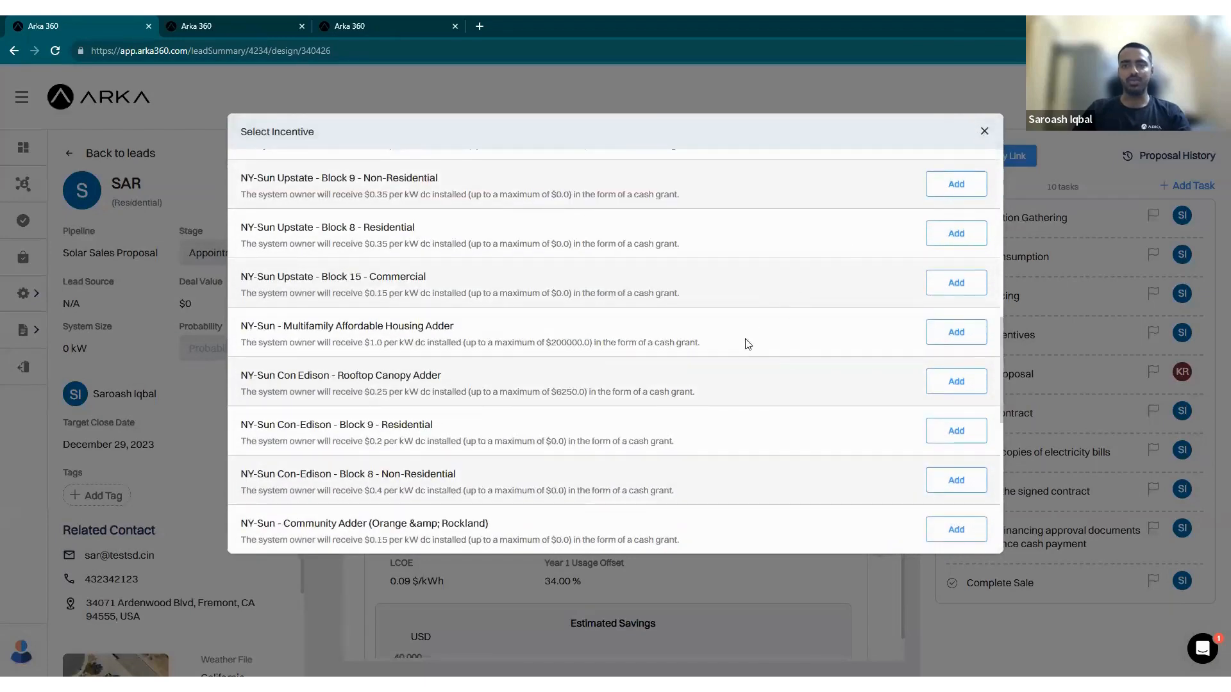
scroll(735, 479, down, 2)
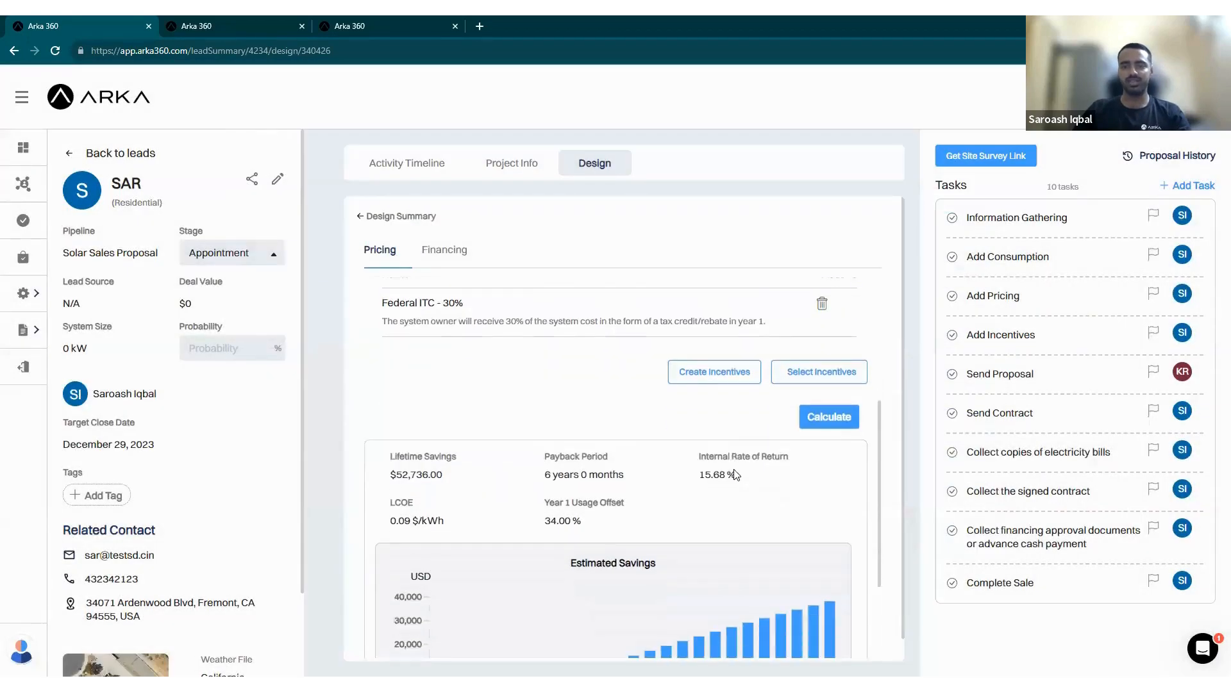
Examine the calculated savings, payback figures and the 25-year Estimated Savings chart, and return to the design summary.
scroll(661, 448, down, 1)
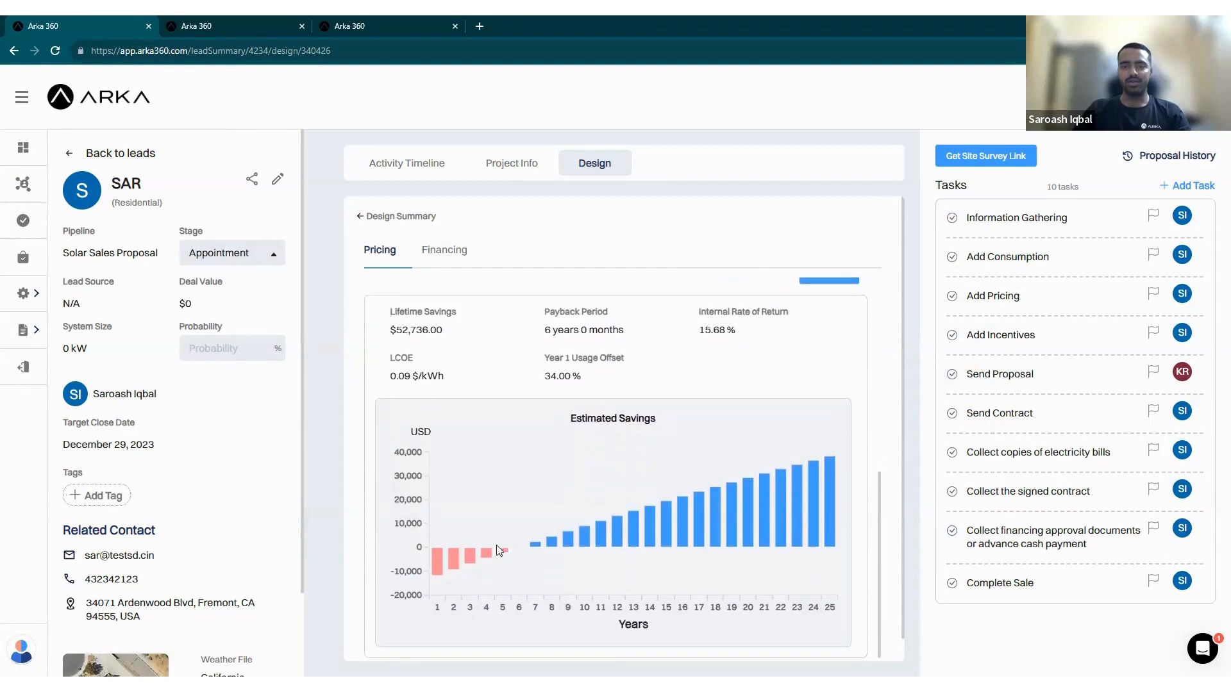
scroll(750, 423, up, 1)
scroll(647, 478, down, 1)
mouse_move(441, 574)
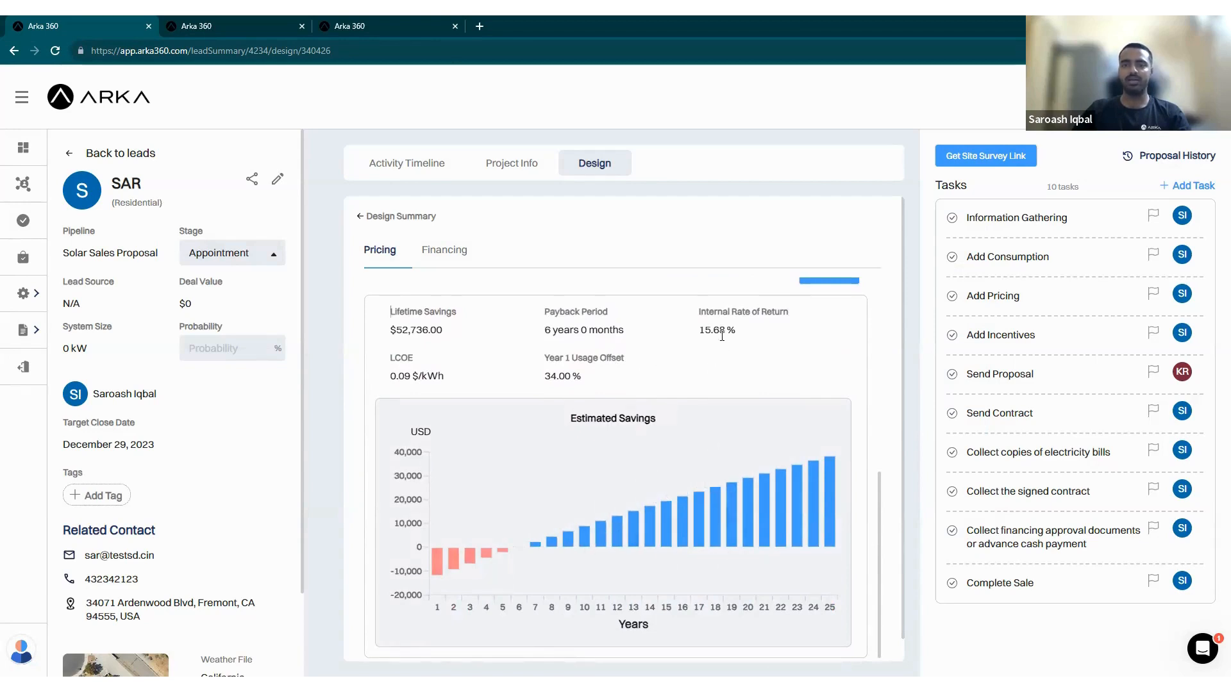
scroll(708, 344, up, 10)
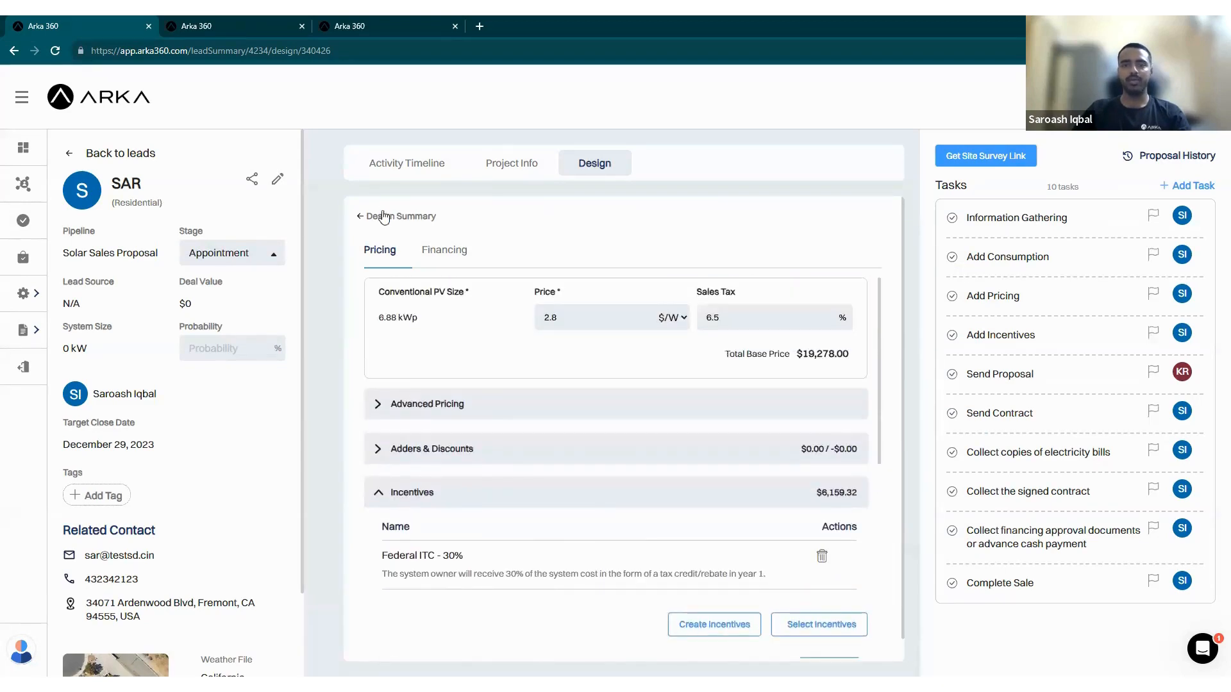
click(379, 218)
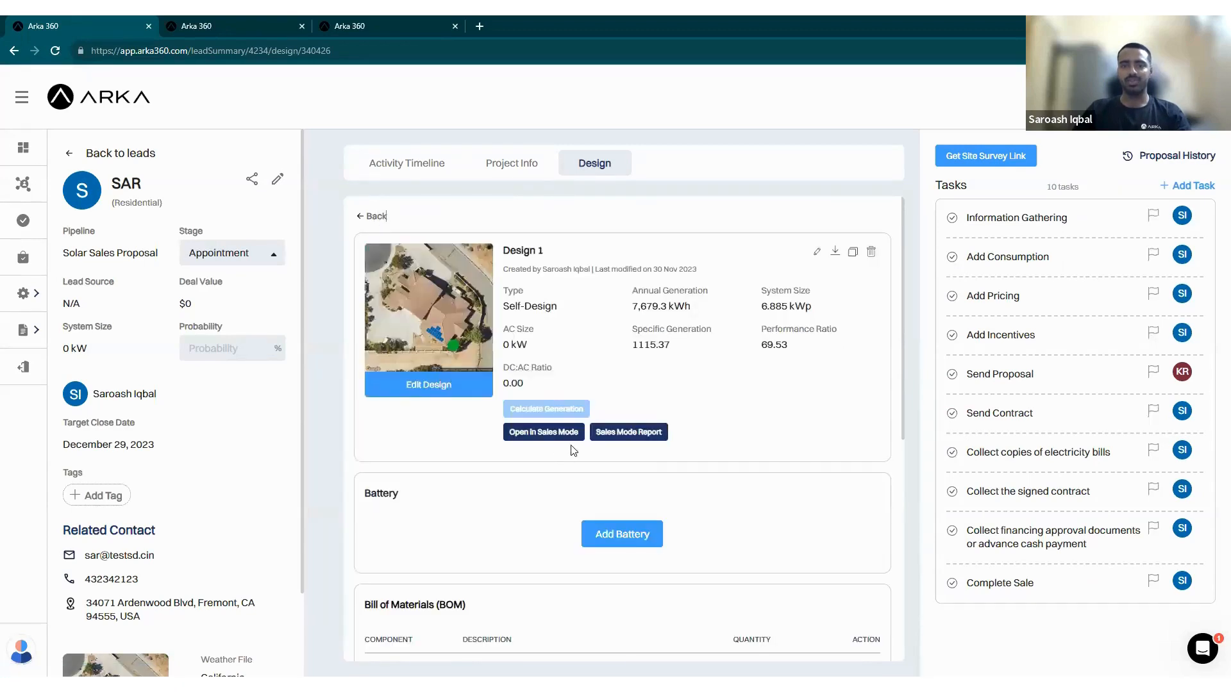
Open the design's Sales Mode Report and read through system summary, savings, components, environmental impact and contact details.
click(628, 432)
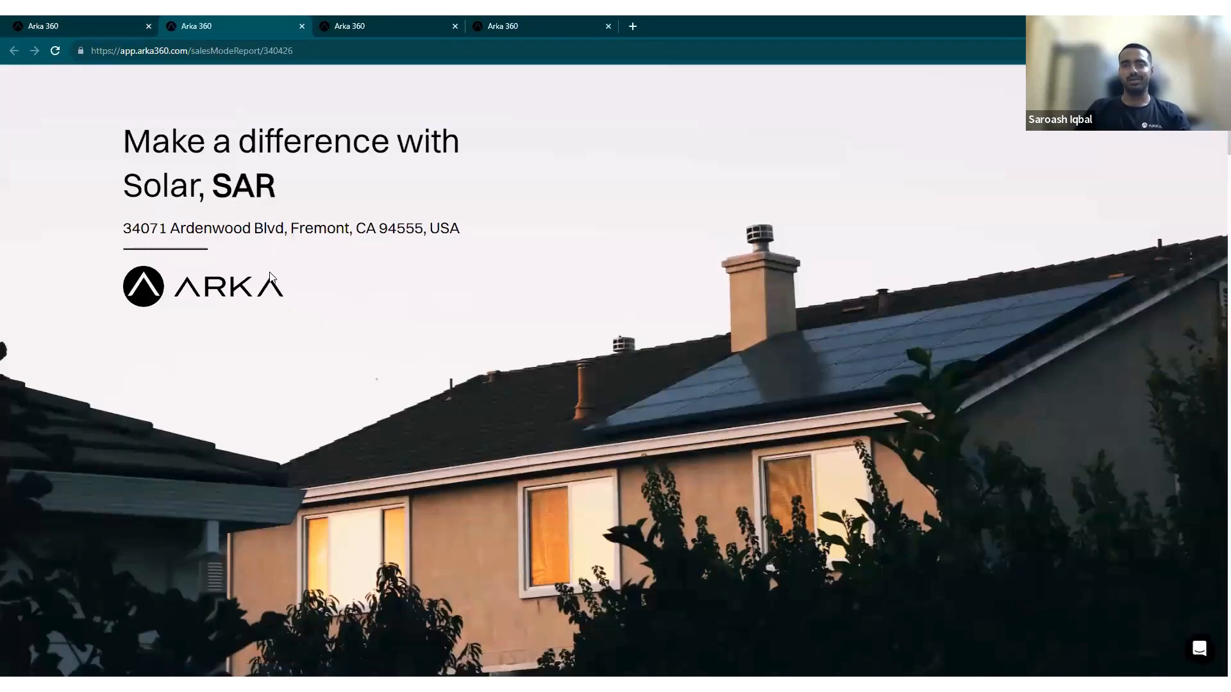
scroll(272, 279, down, 6)
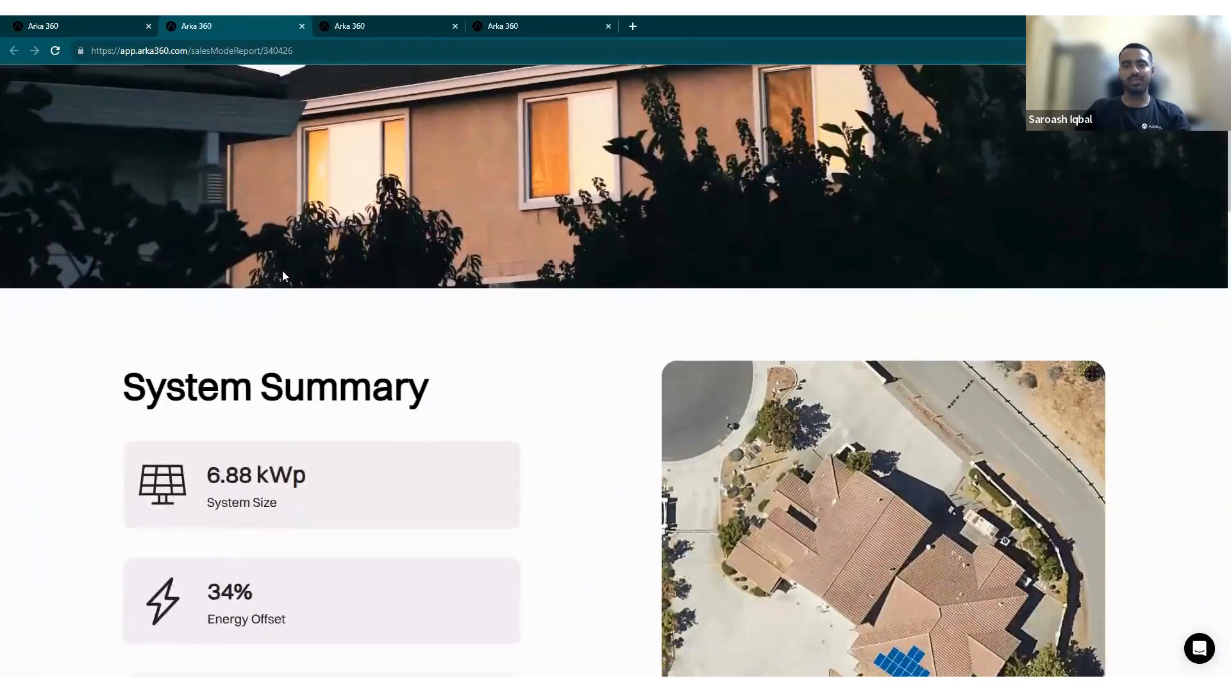
scroll(282, 271, down, 4)
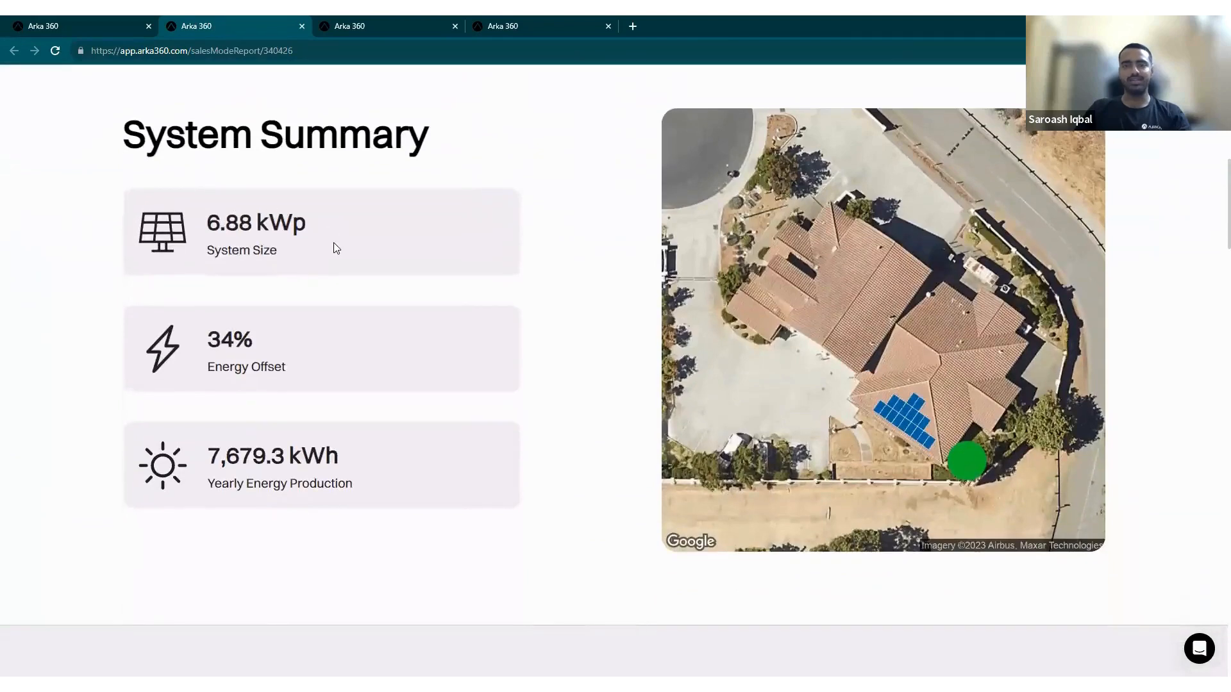
scroll(334, 243, down, 8)
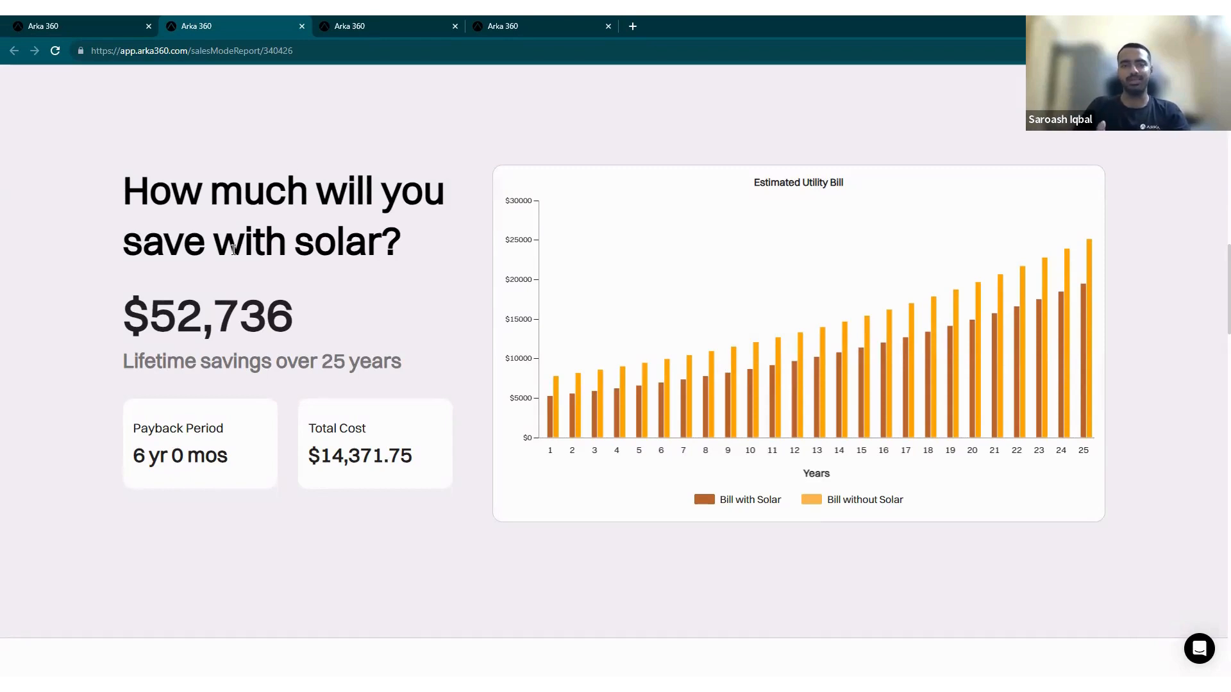
scroll(298, 414, down, 10)
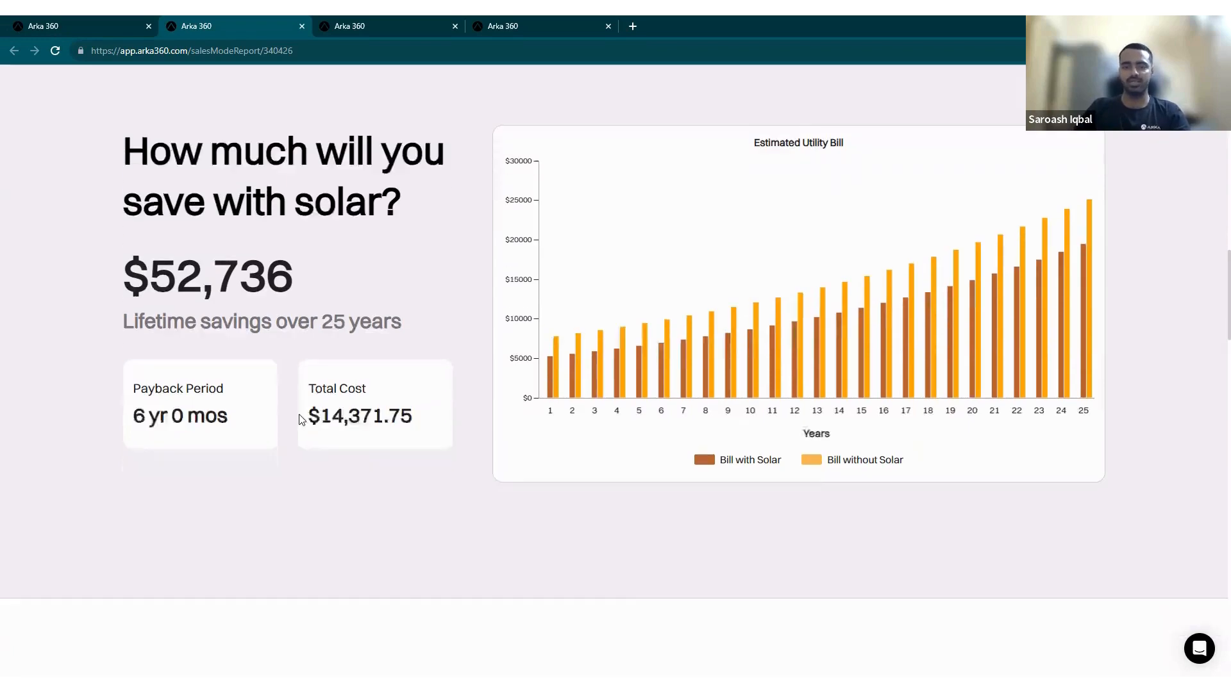
scroll(303, 367, down, 8)
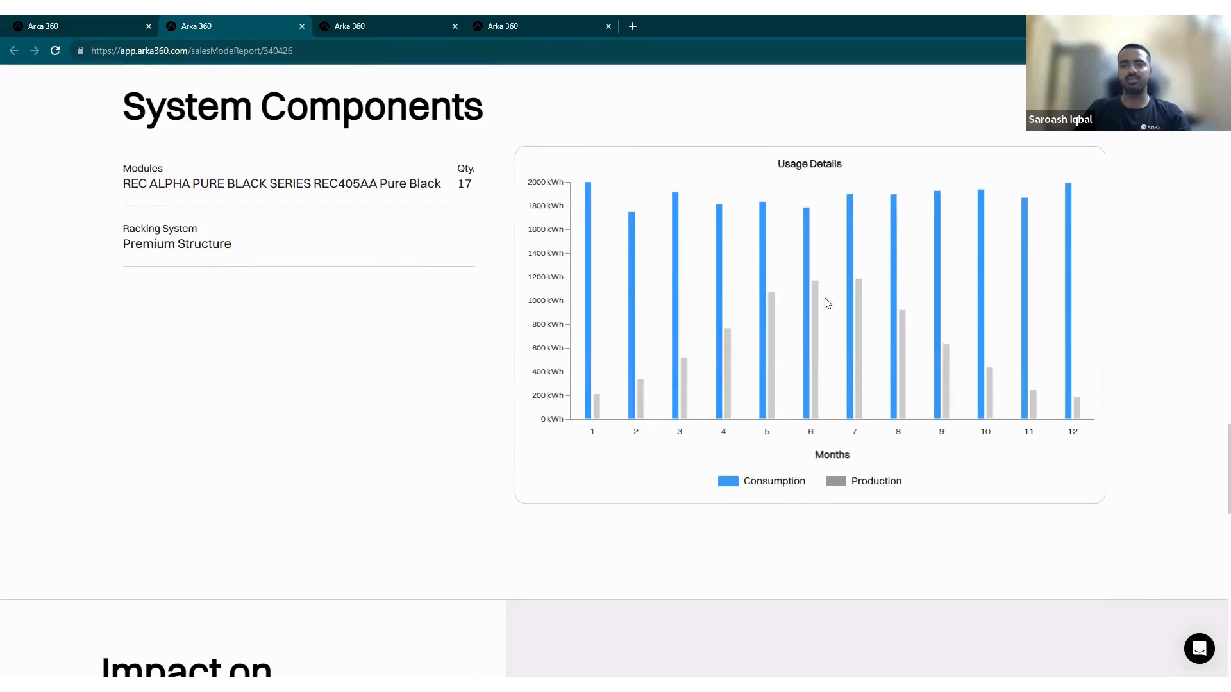
scroll(446, 365, down, 8)
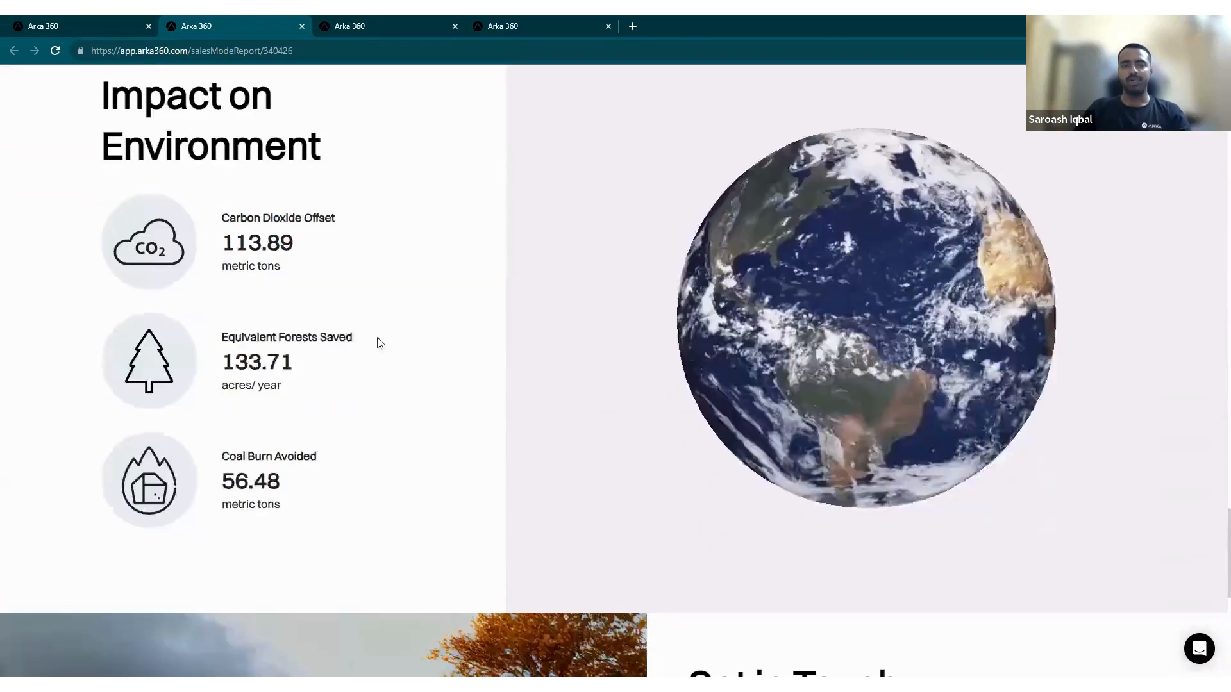
scroll(385, 347, down, 5)
scroll(733, 599, down, 3)
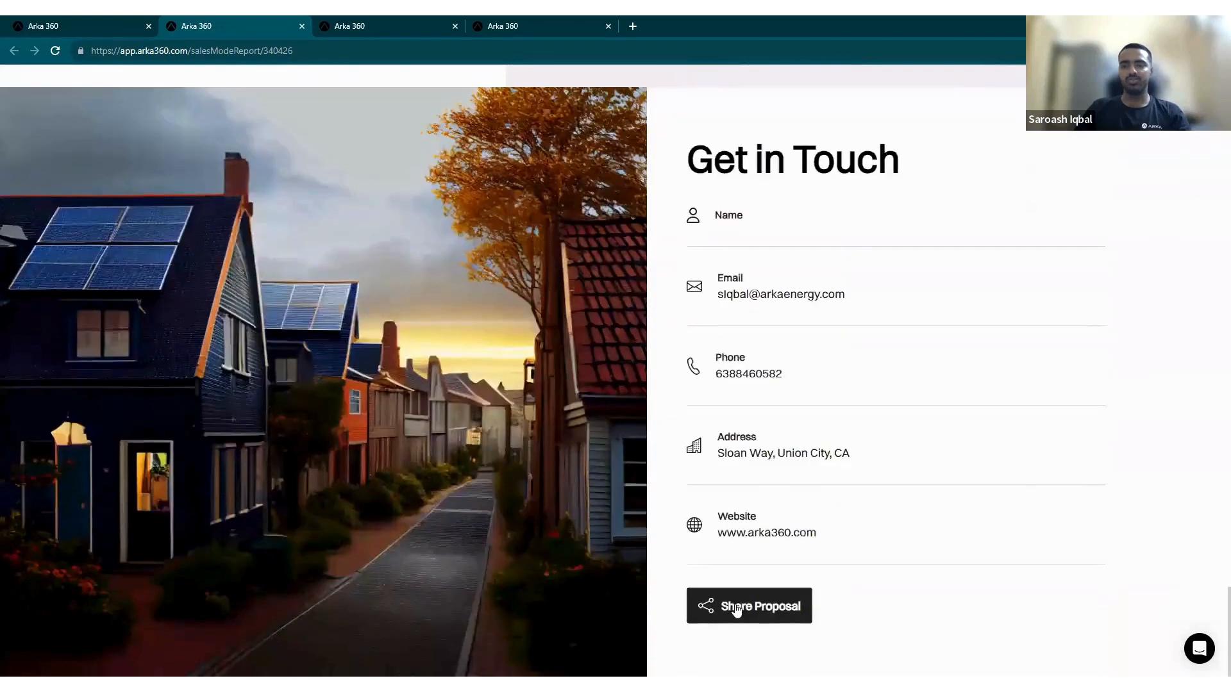
Open the Share Proposal form, highlight the proposal link in the message, and close the form without sending.
click(735, 609)
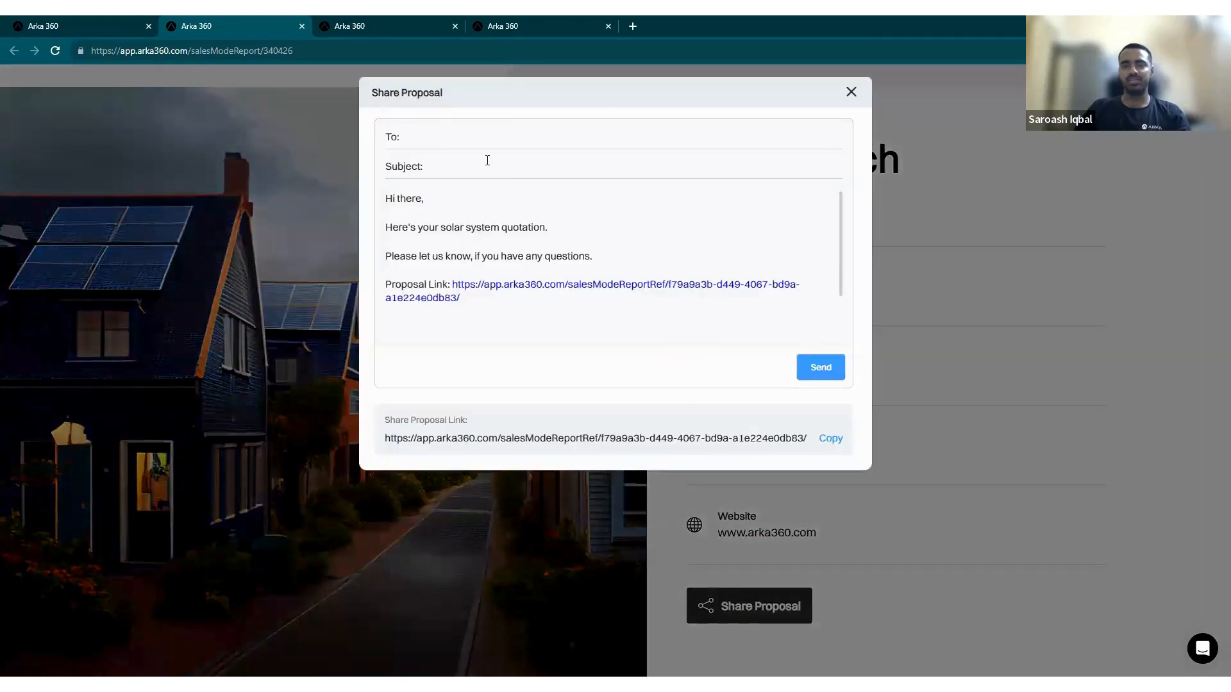
drag(460, 302, 449, 288)
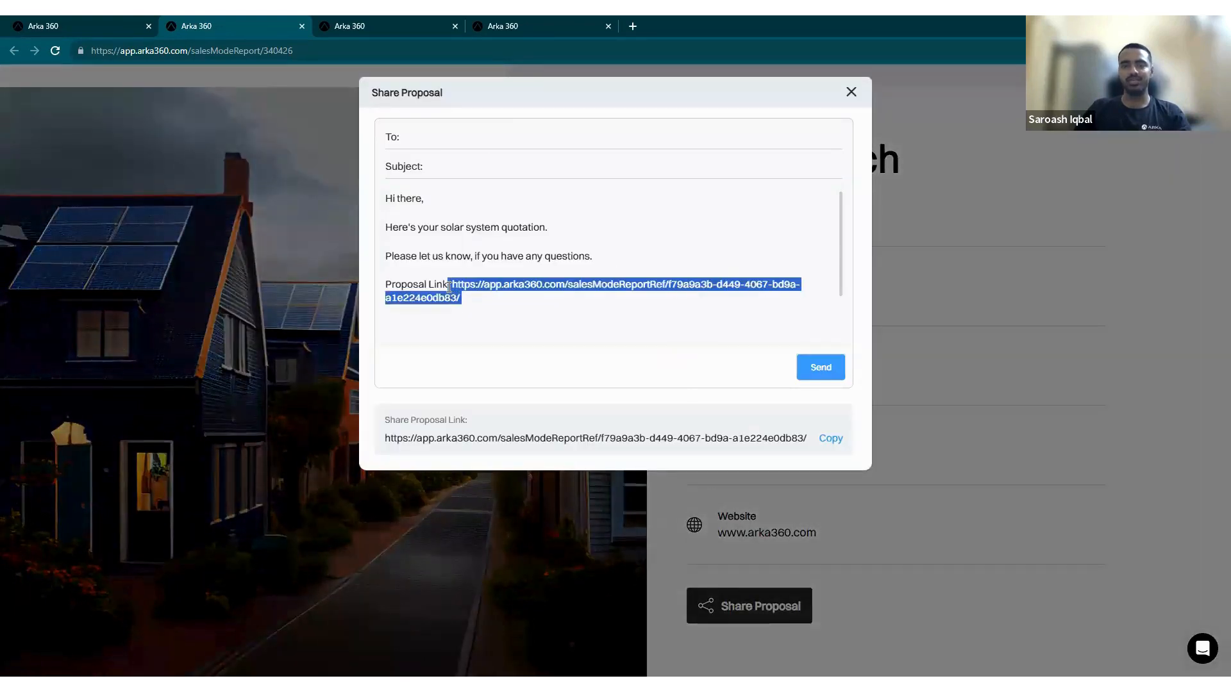
click(851, 94)
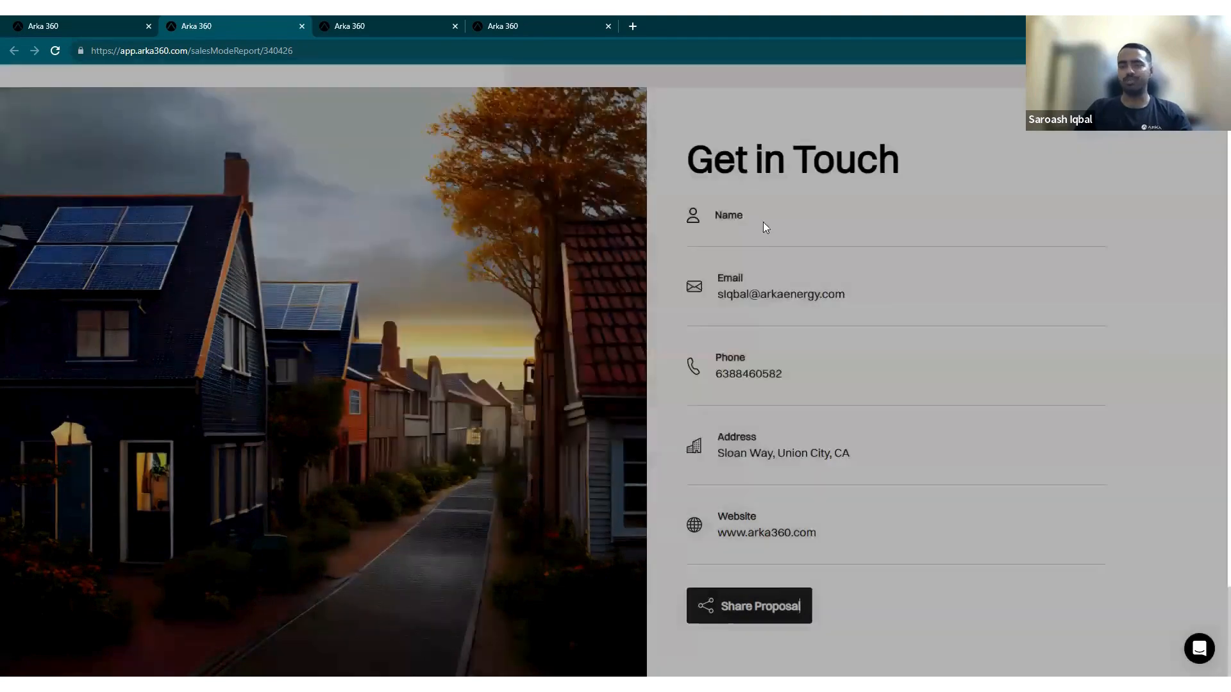
Look back over the report from the contact section to the cover, system summary and savings sections.
scroll(436, 400, up, 20)
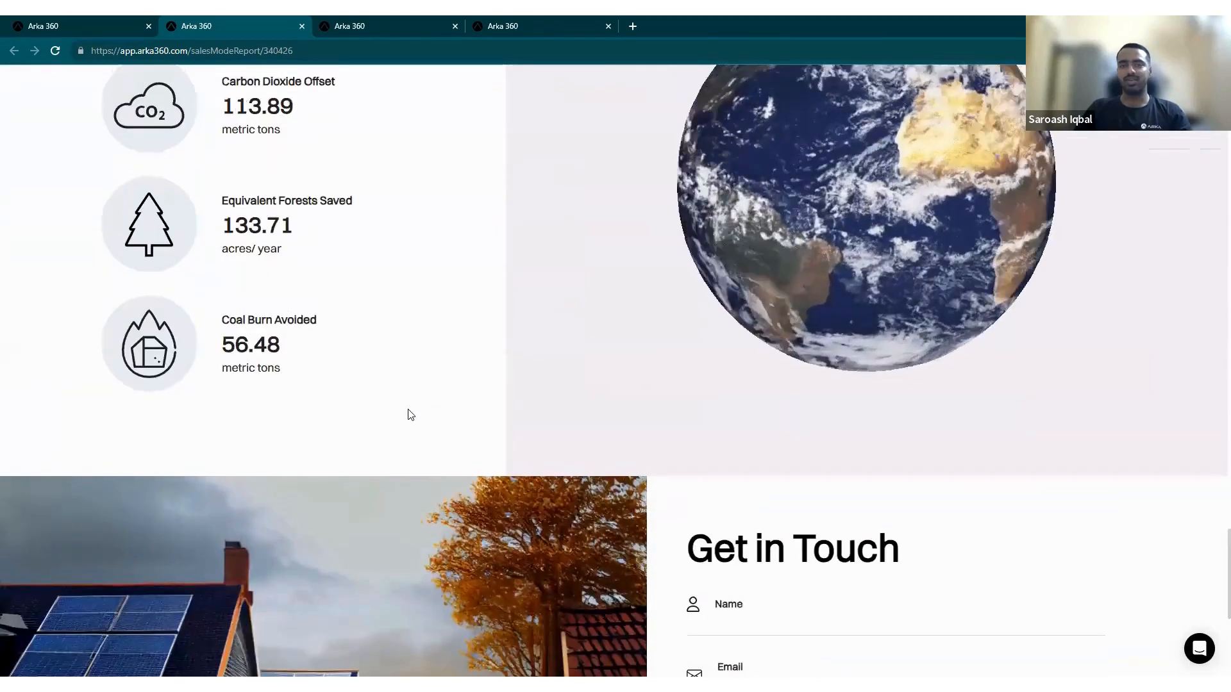
scroll(418, 408, up, 20)
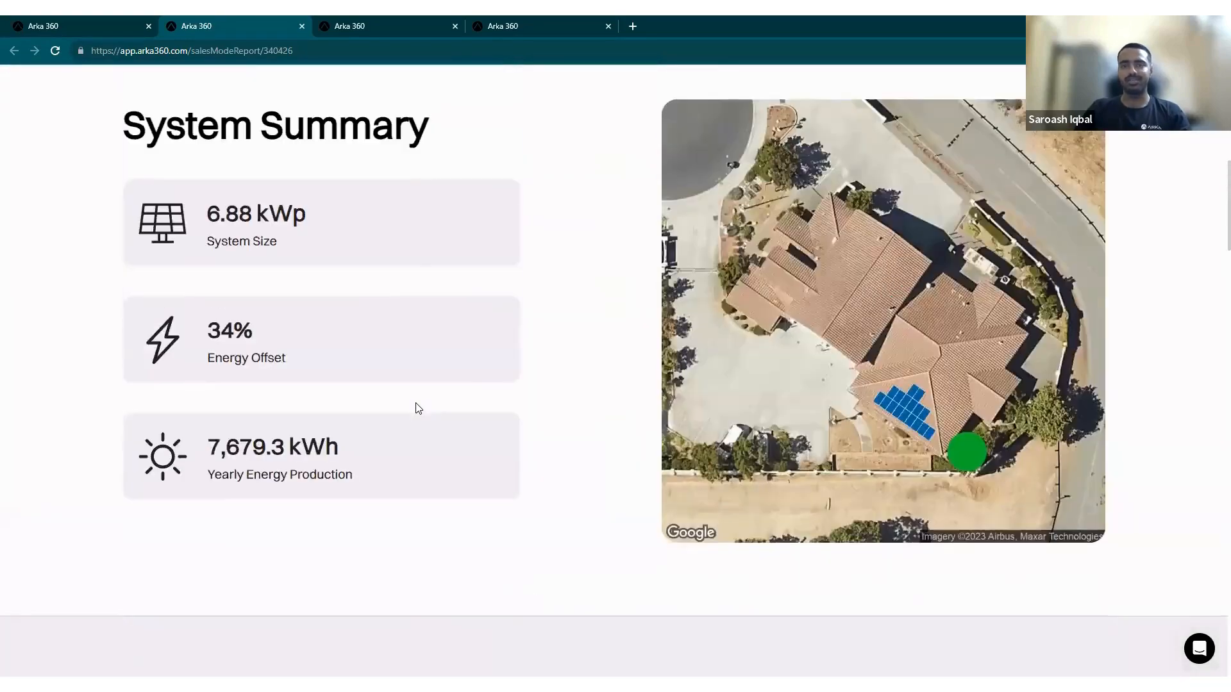
scroll(415, 406, down, 15)
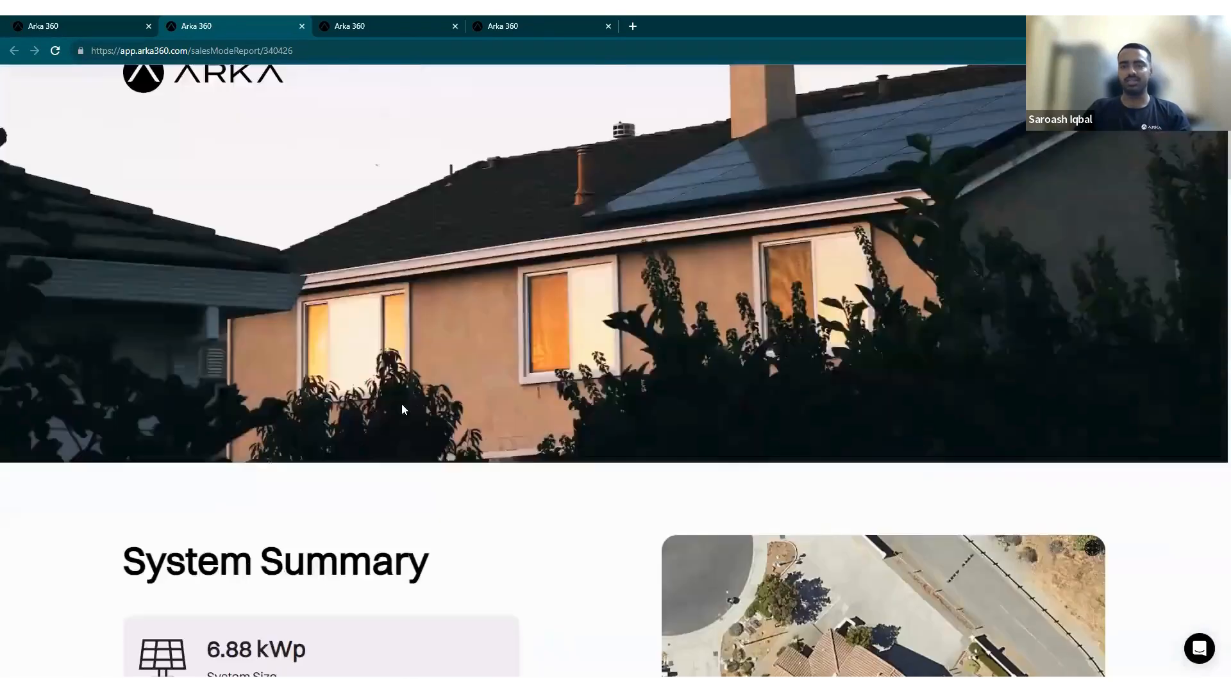
scroll(395, 404, up, 4)
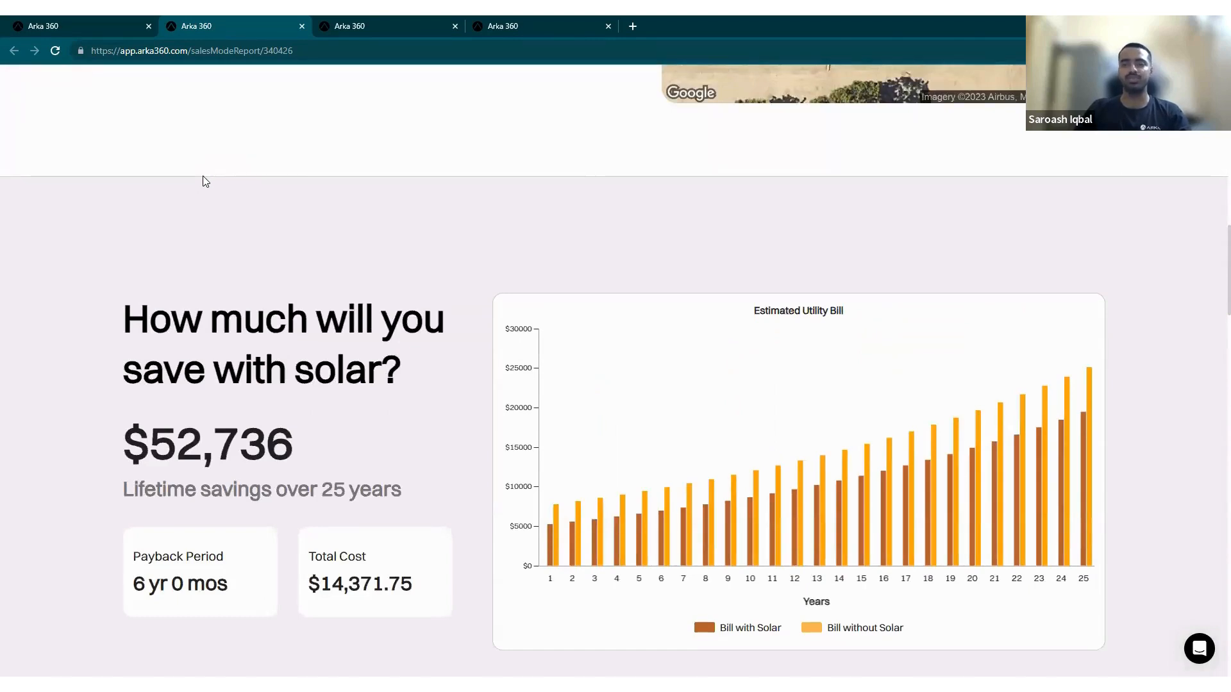
Return from the report to the lead's list of designs and open the design named 1 for editing in the studio.
click(79, 19)
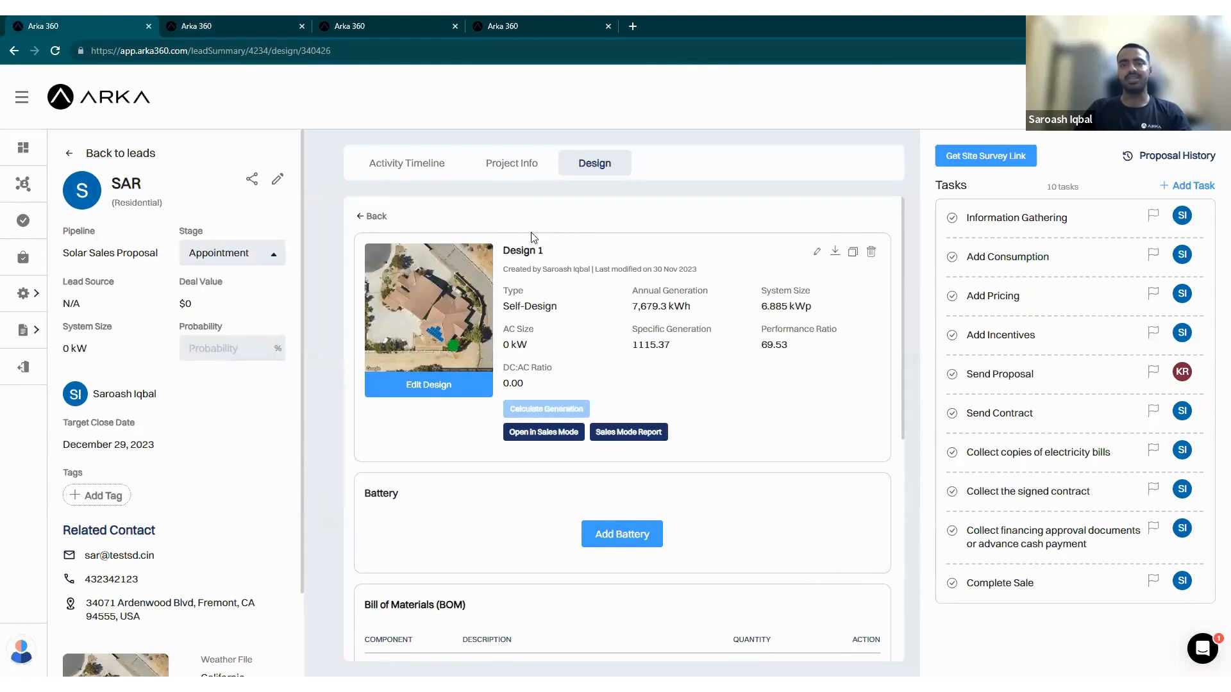
click(372, 216)
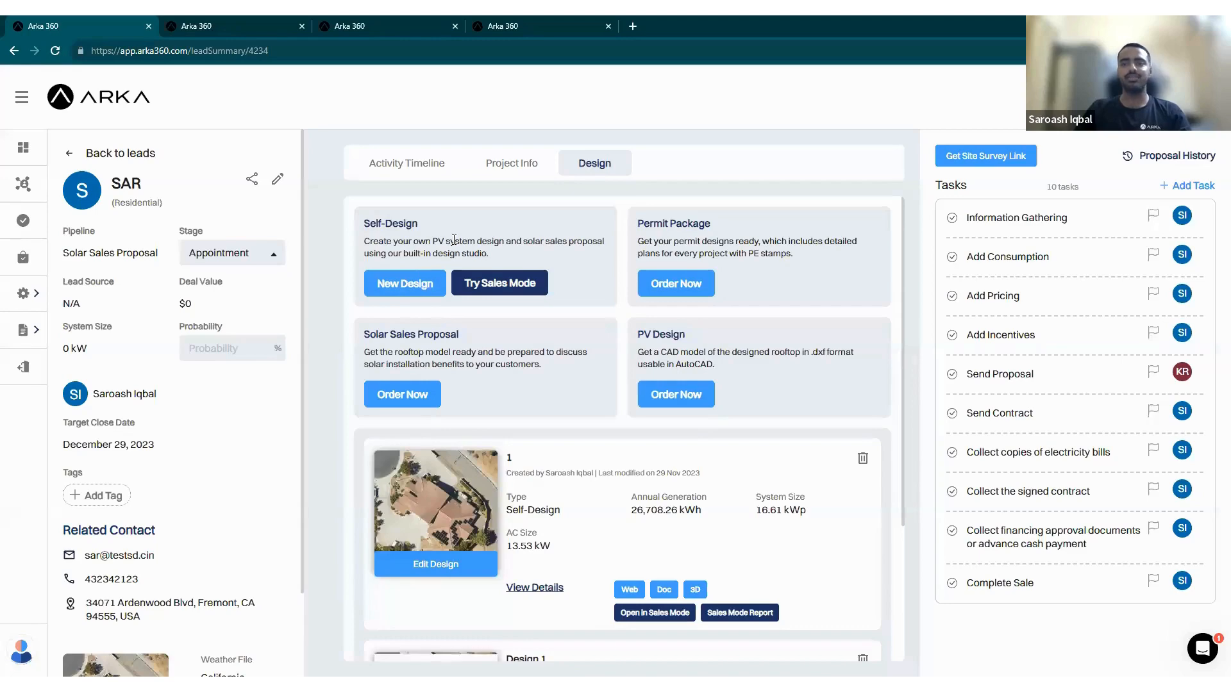
scroll(447, 504, down, 2)
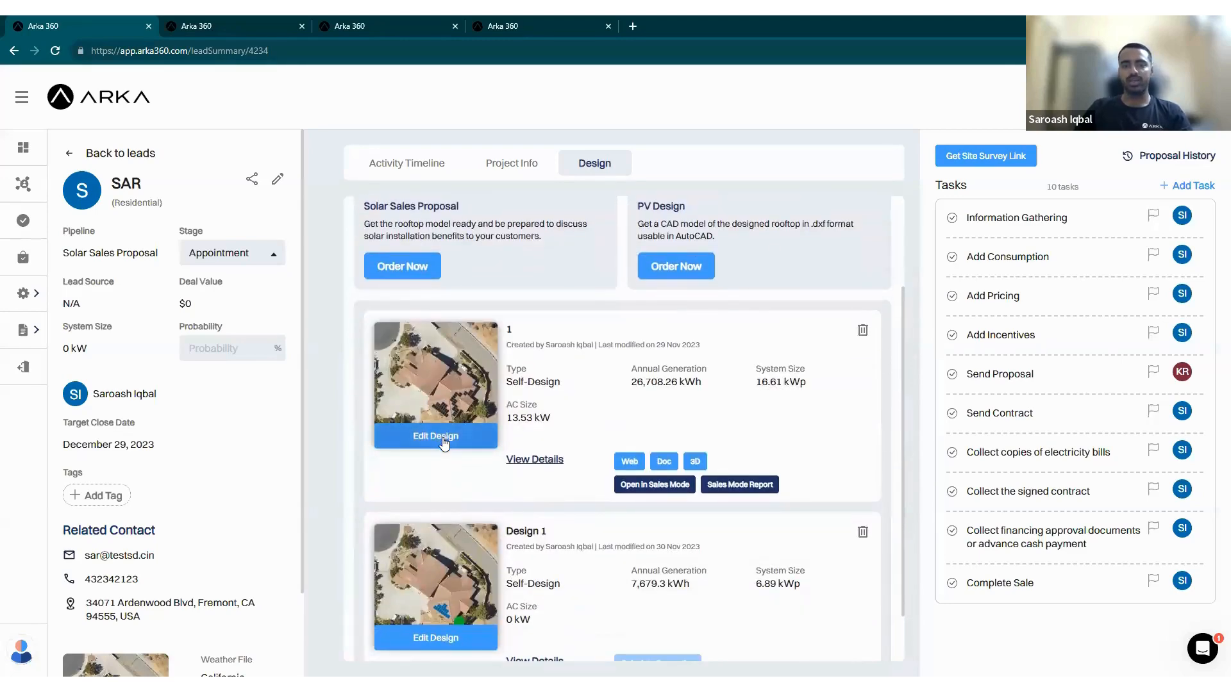
click(443, 440)
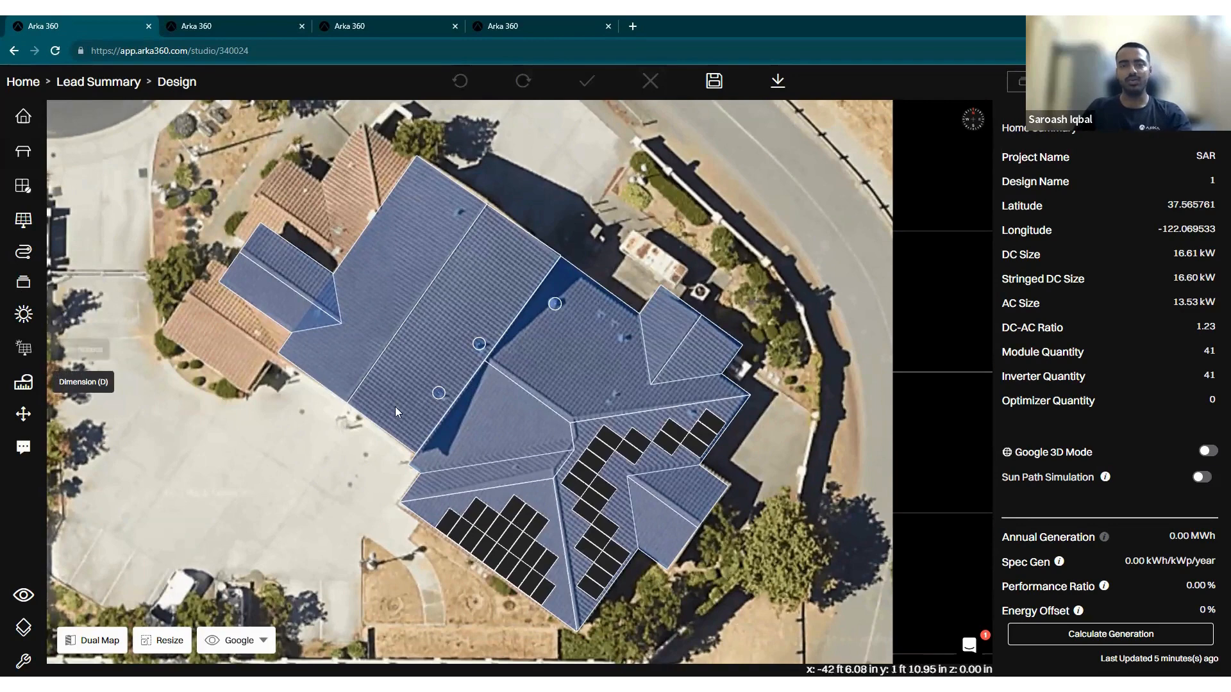
Hide the modelled roofs and modules to inspect the bare satellite image, and show them again.
drag(309, 441, 329, 453)
key(h)
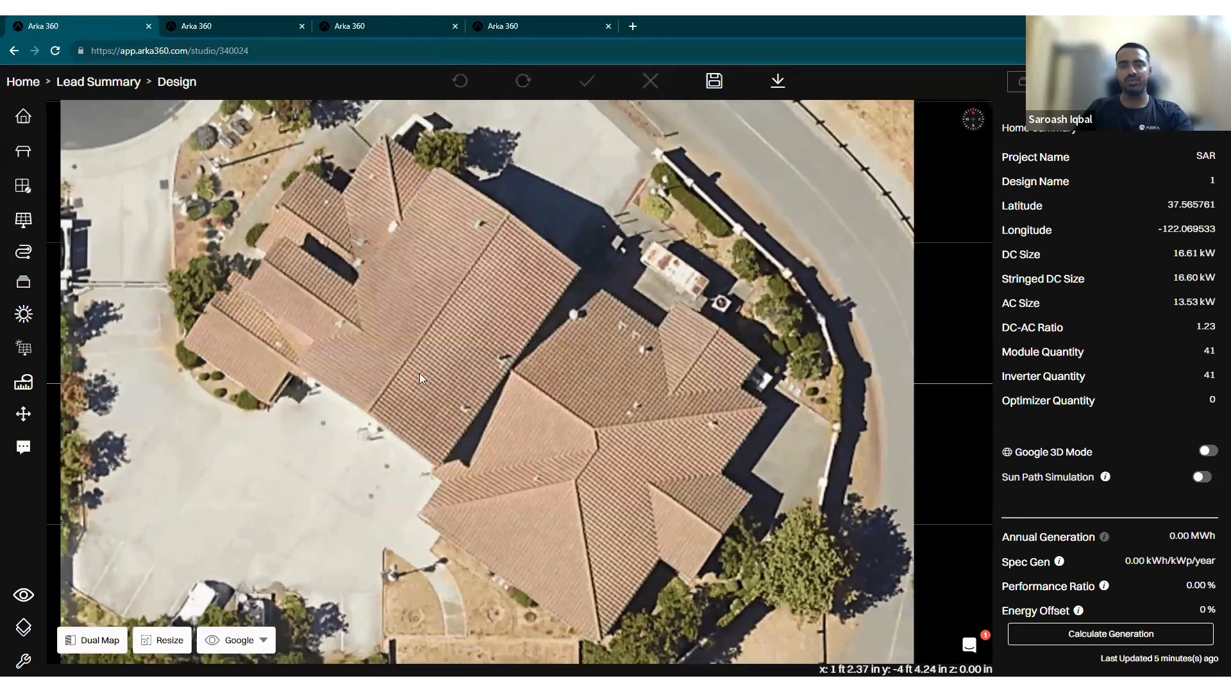
scroll(444, 369, down, 1)
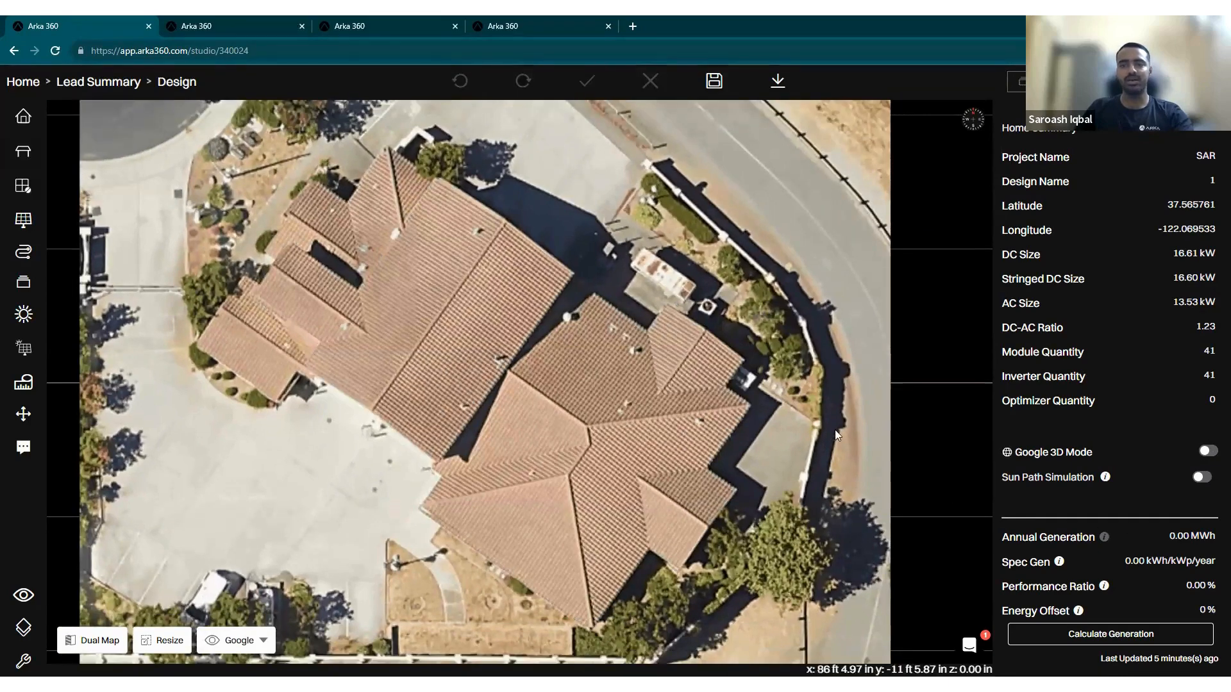
key(h)
scroll(572, 448, down, 1)
scroll(441, 480, down, 1)
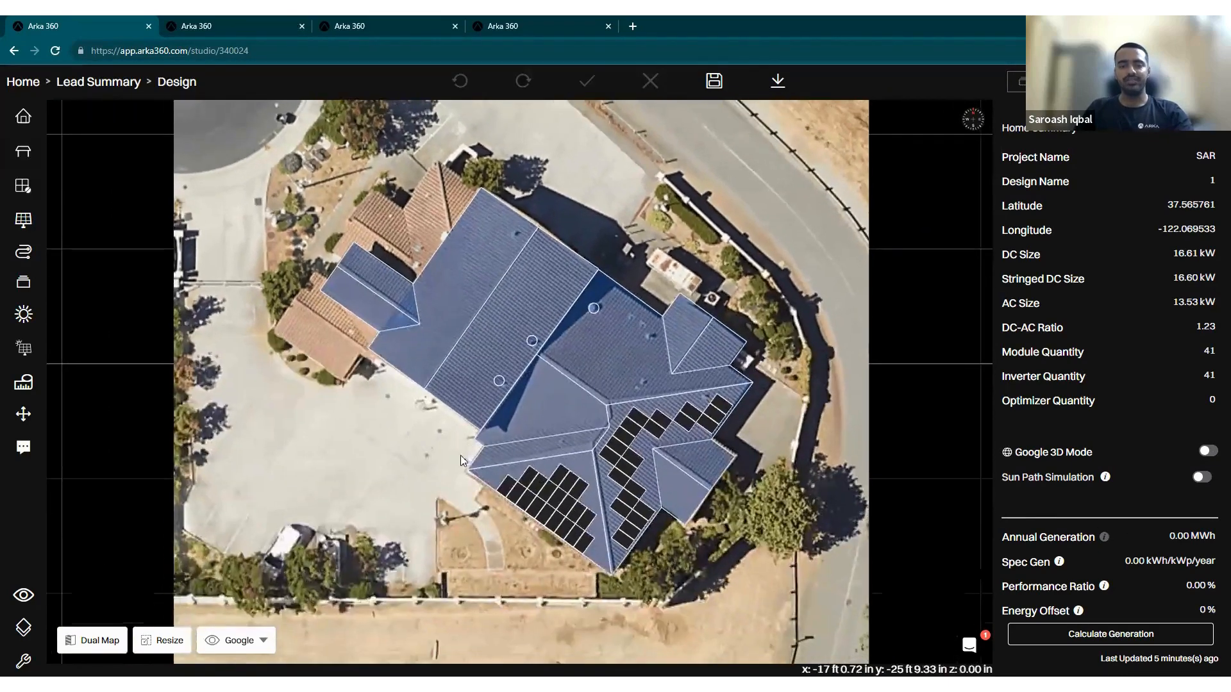
Check the available map imagery sources, and bring up the dual map to inspect the house in its satellite view.
click(263, 647)
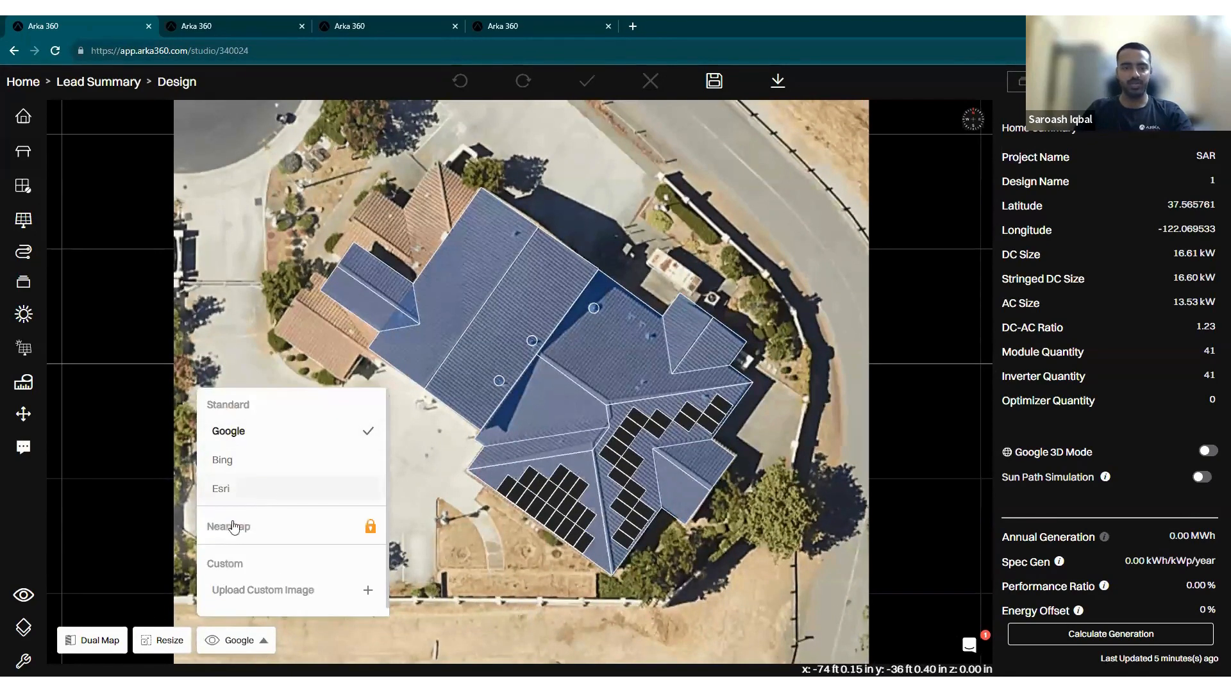
click(93, 641)
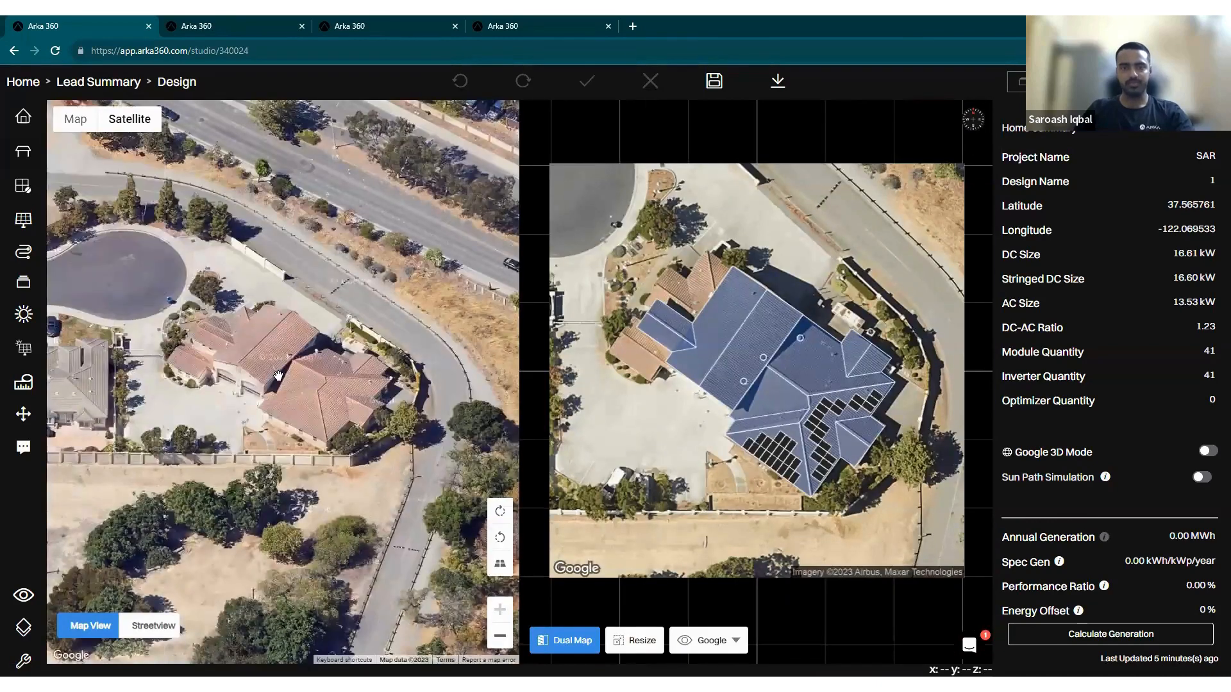
drag(315, 408, 299, 427)
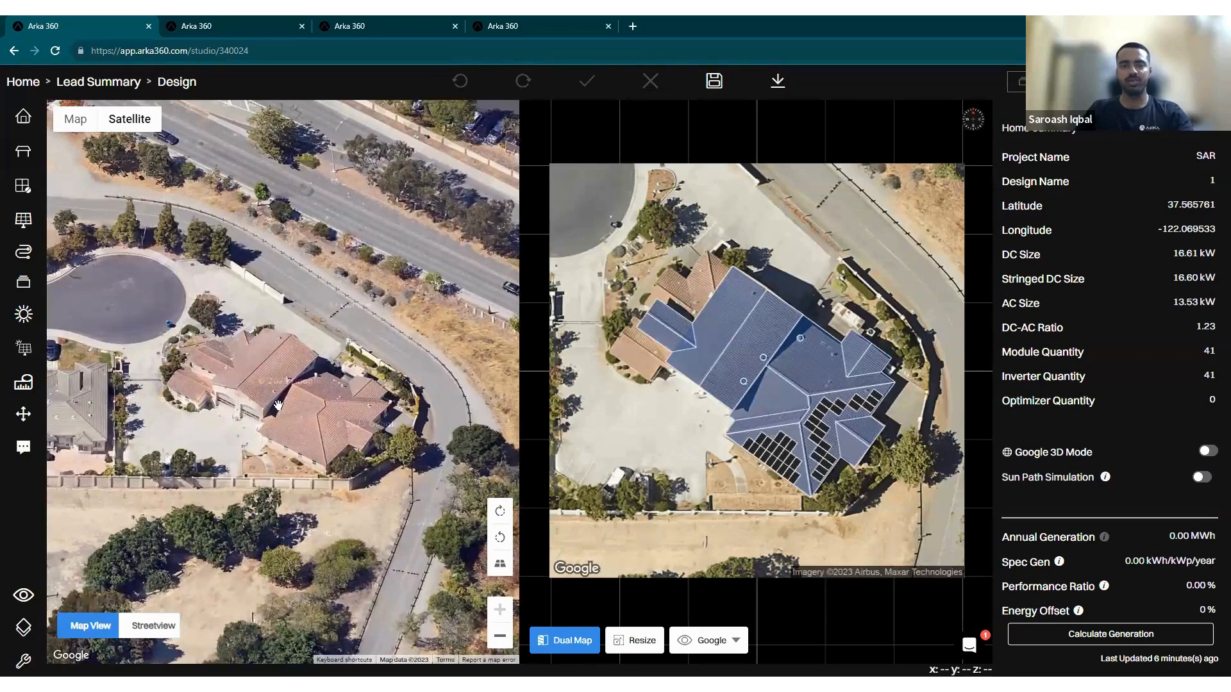
View the house in Streetview, turning the view from the road towards its facade, and close the dual map.
click(166, 631)
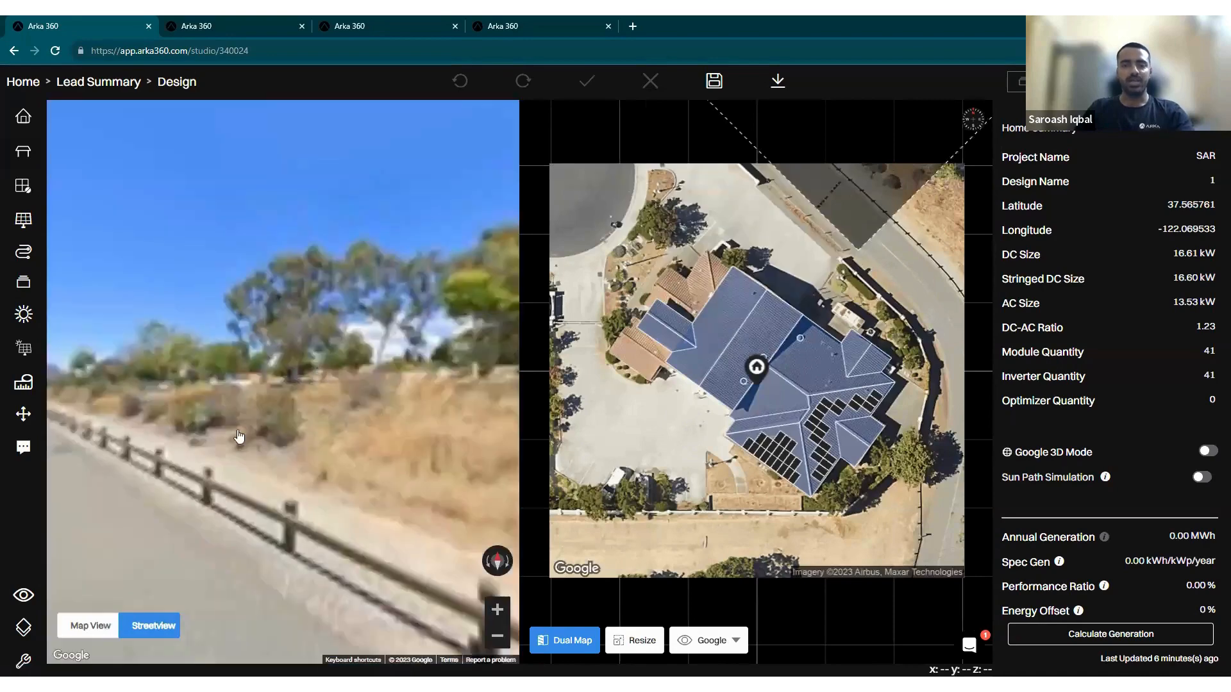
drag(239, 436, 452, 375)
drag(109, 404, 521, 481)
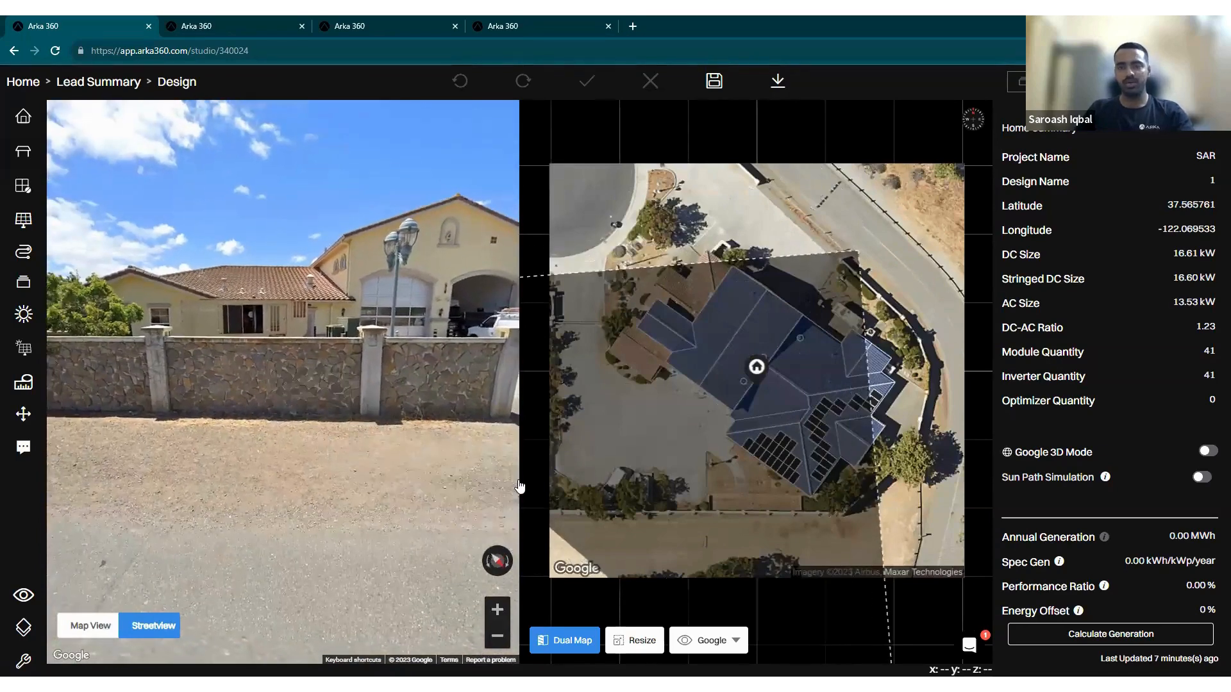
mouse_move(418, 404)
mouse_down()
mouse_move(364, 396)
mouse_move(418, 399)
mouse_up()
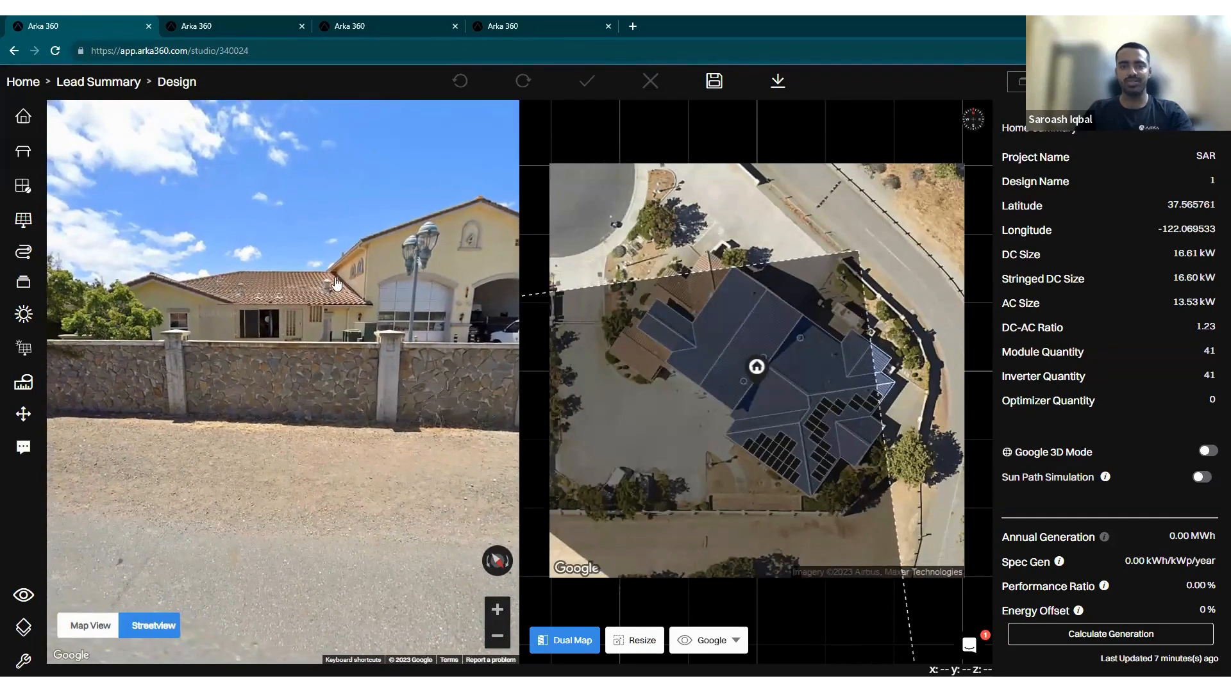
click(564, 641)
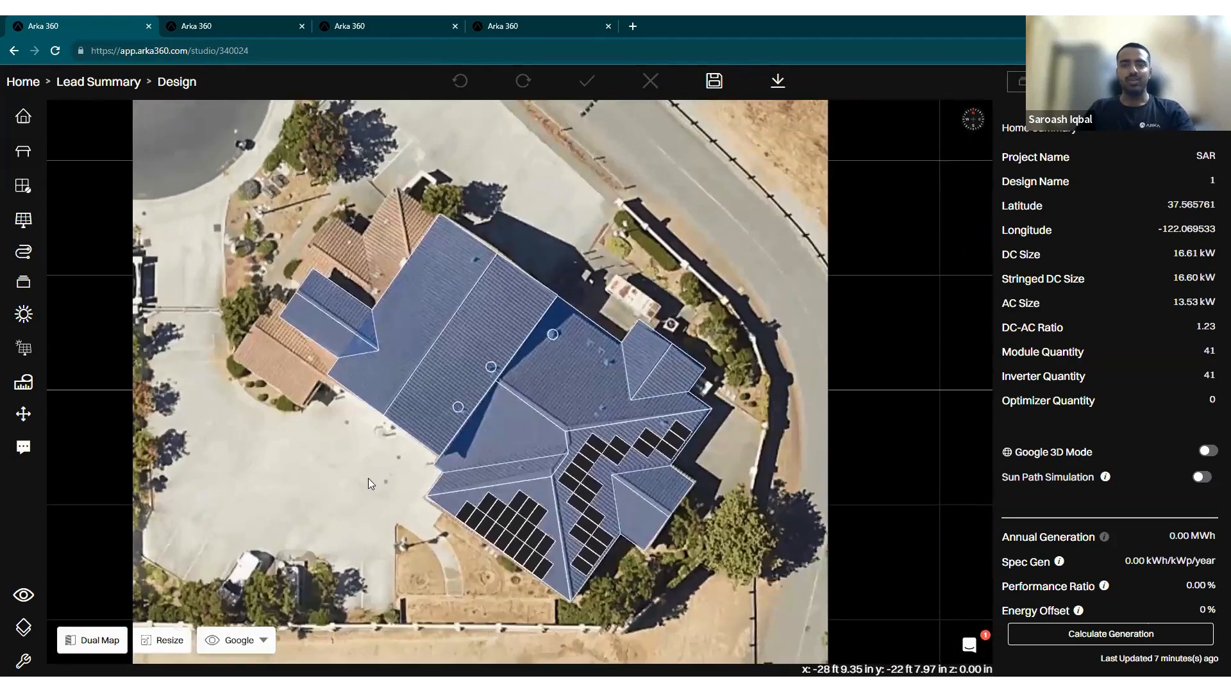
Look over the roof drawing options without starting one, and inspect the modelled roof faces up close.
click(23, 116)
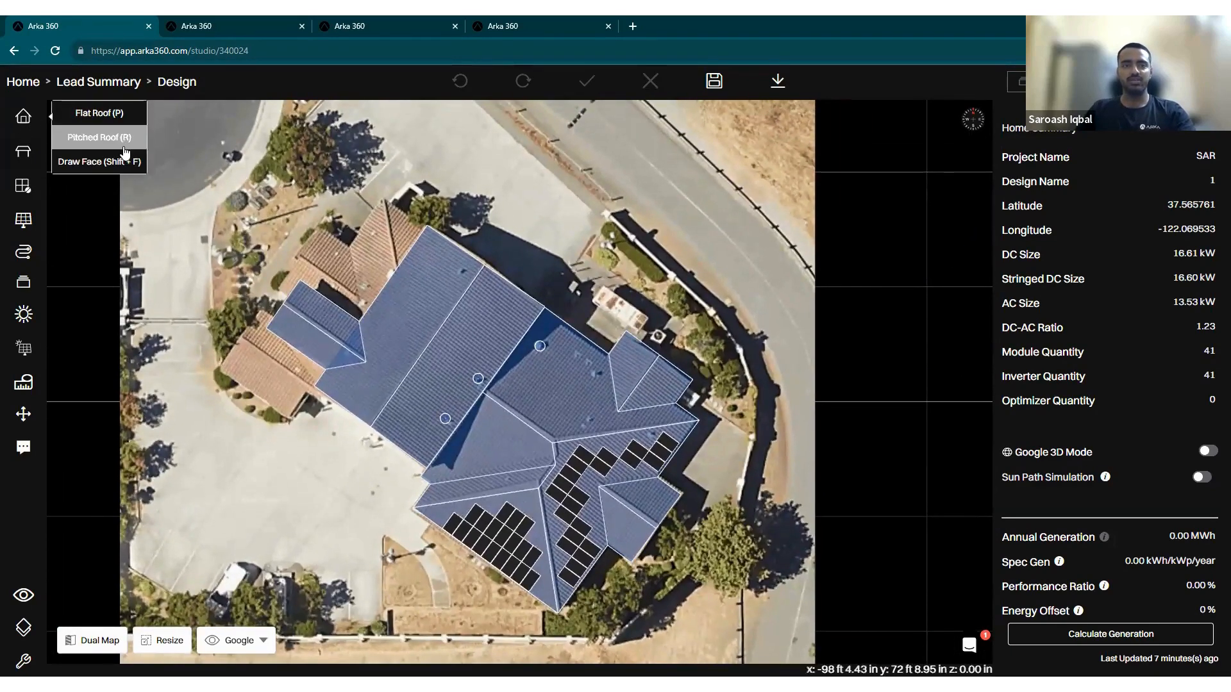
click(601, 308)
scroll(580, 333, up, 5)
drag(509, 372, 544, 282)
scroll(561, 409, down, 3)
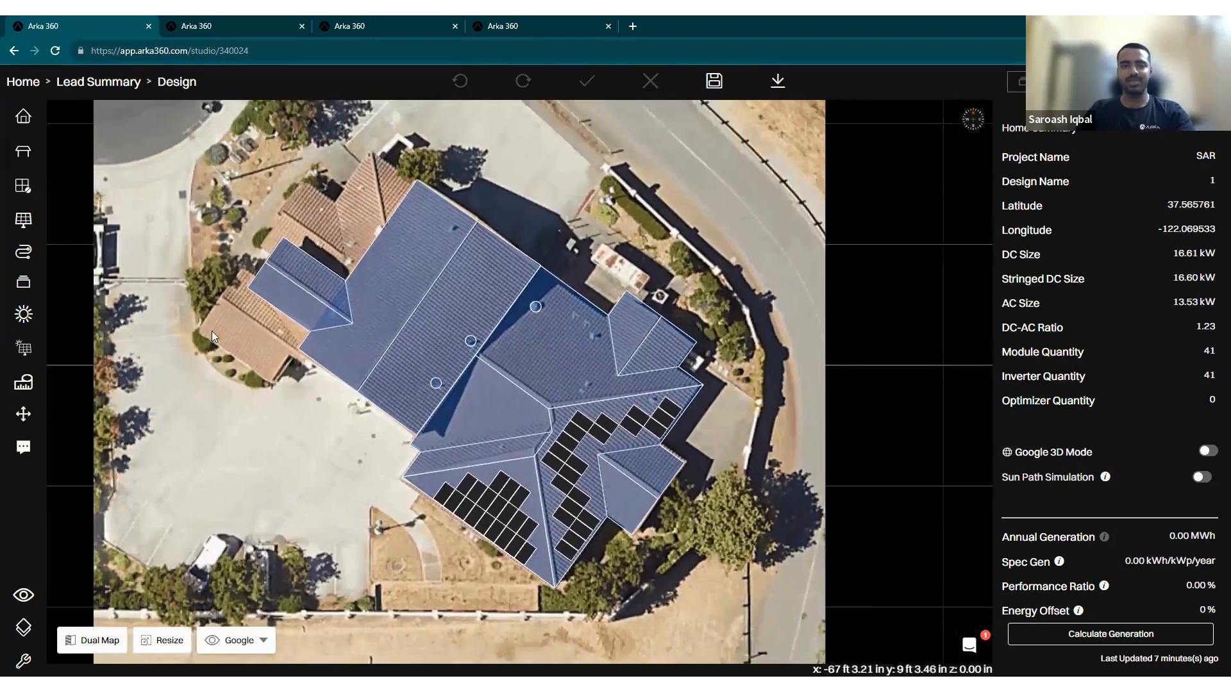
Refresh the modules' solar access heatmap and check the average solar access of one module on each of the two roof faces.
click(24, 351)
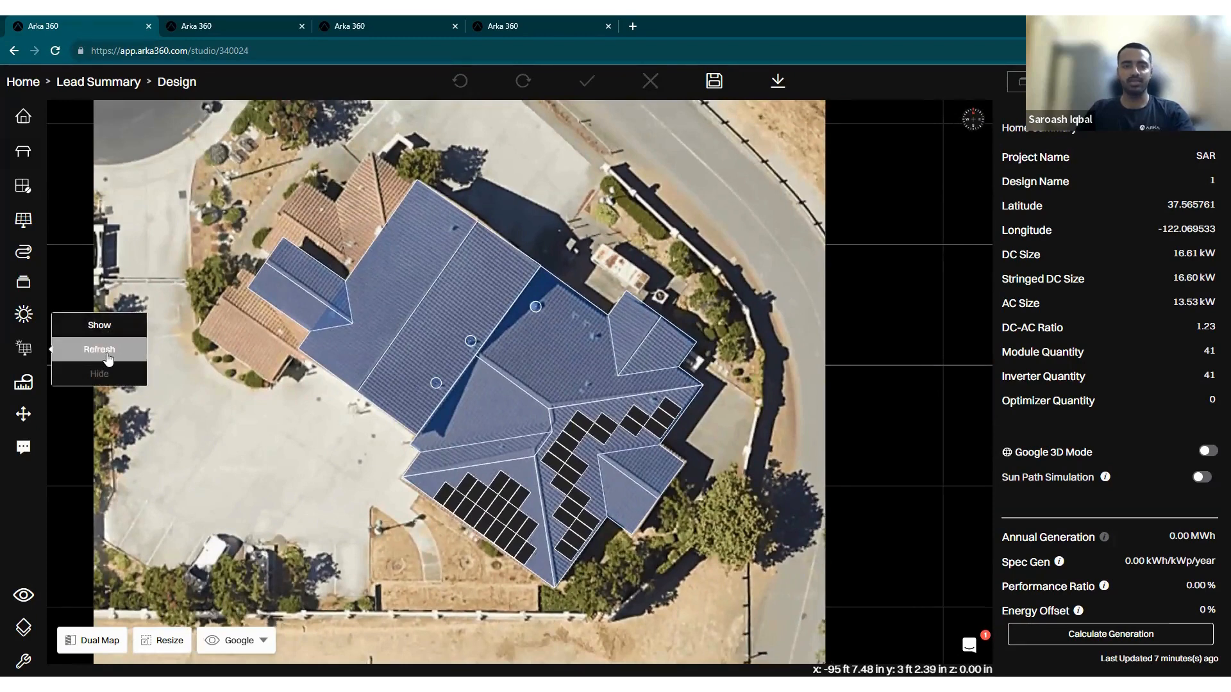
click(107, 357)
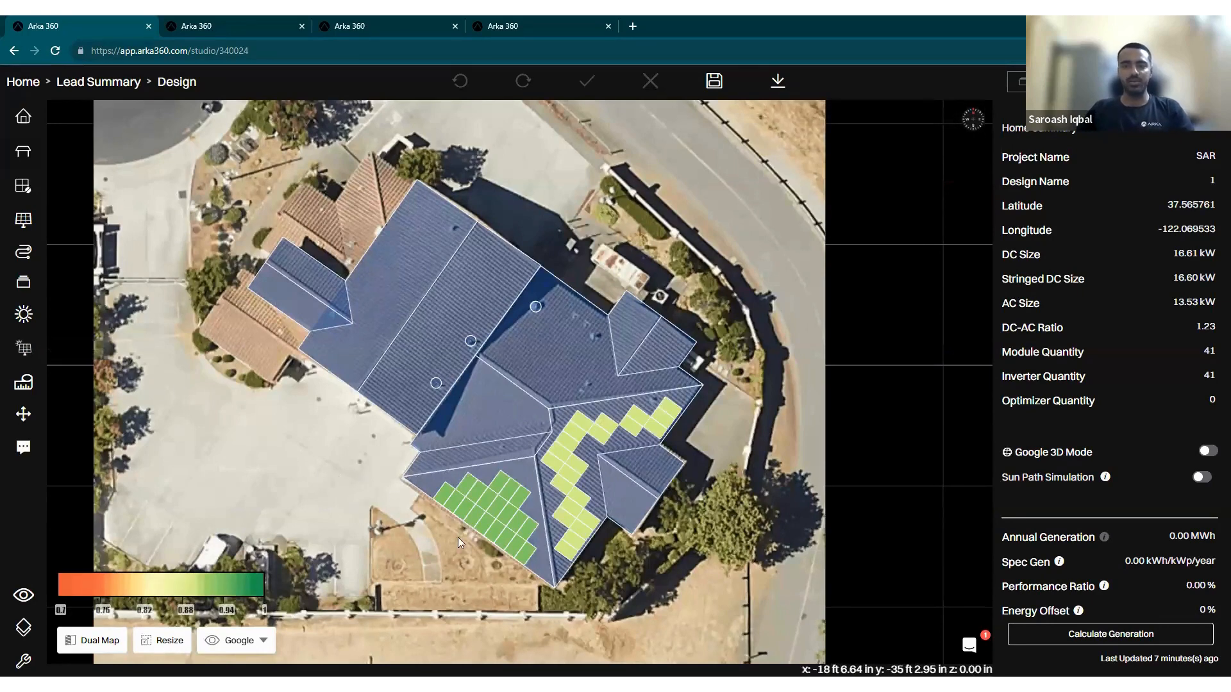
scroll(465, 547, up, 1)
scroll(471, 523, up, 2)
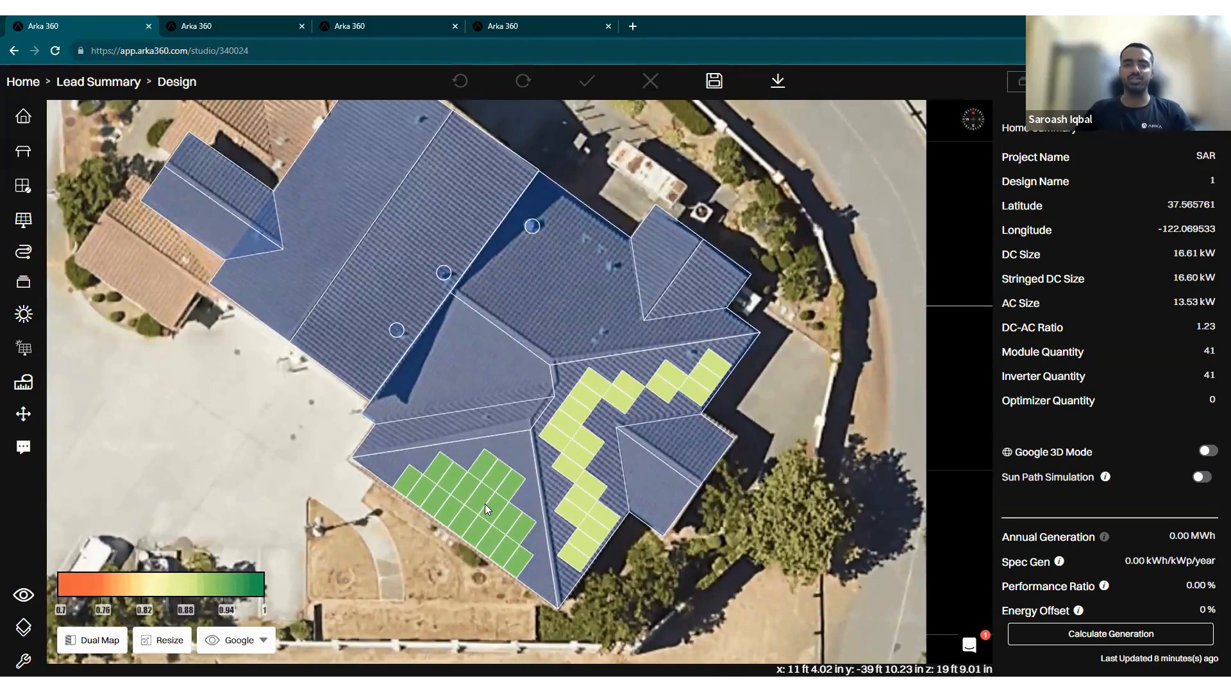
click(485, 490)
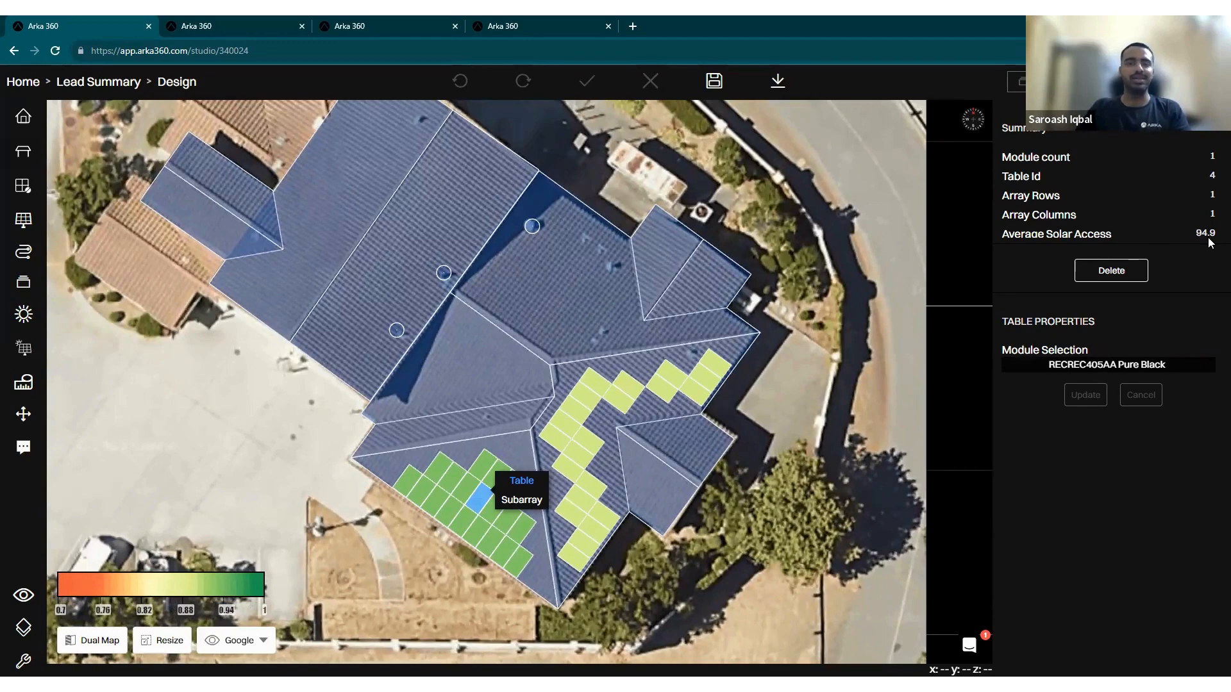
click(570, 409)
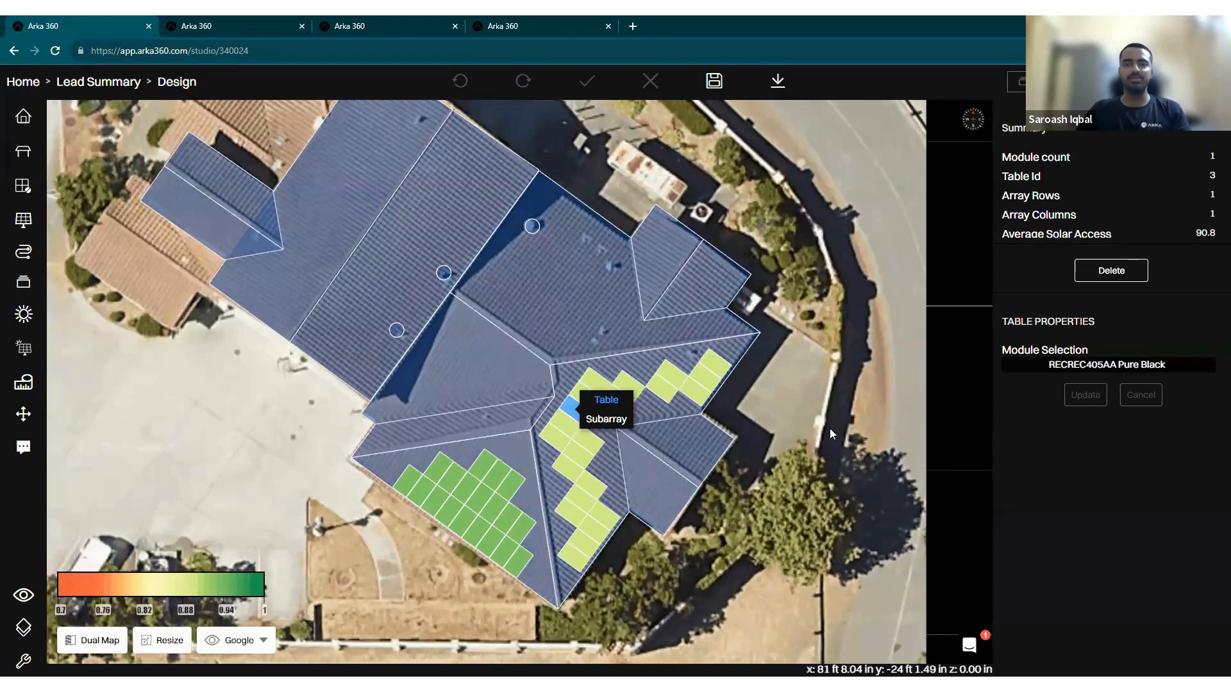
Place a Small Oak tree over the greenery just outside the roof corner between the two module groups, and save the design.
scroll(830, 428, down, 2)
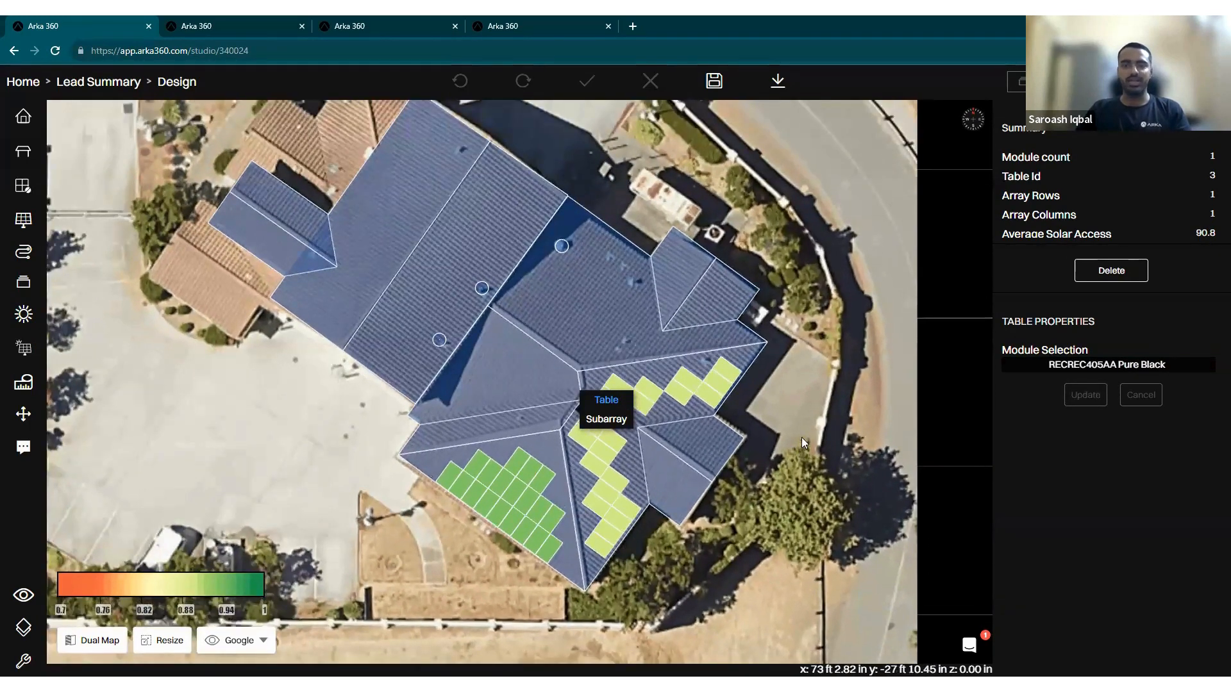
right_drag(781, 442, 785, 416)
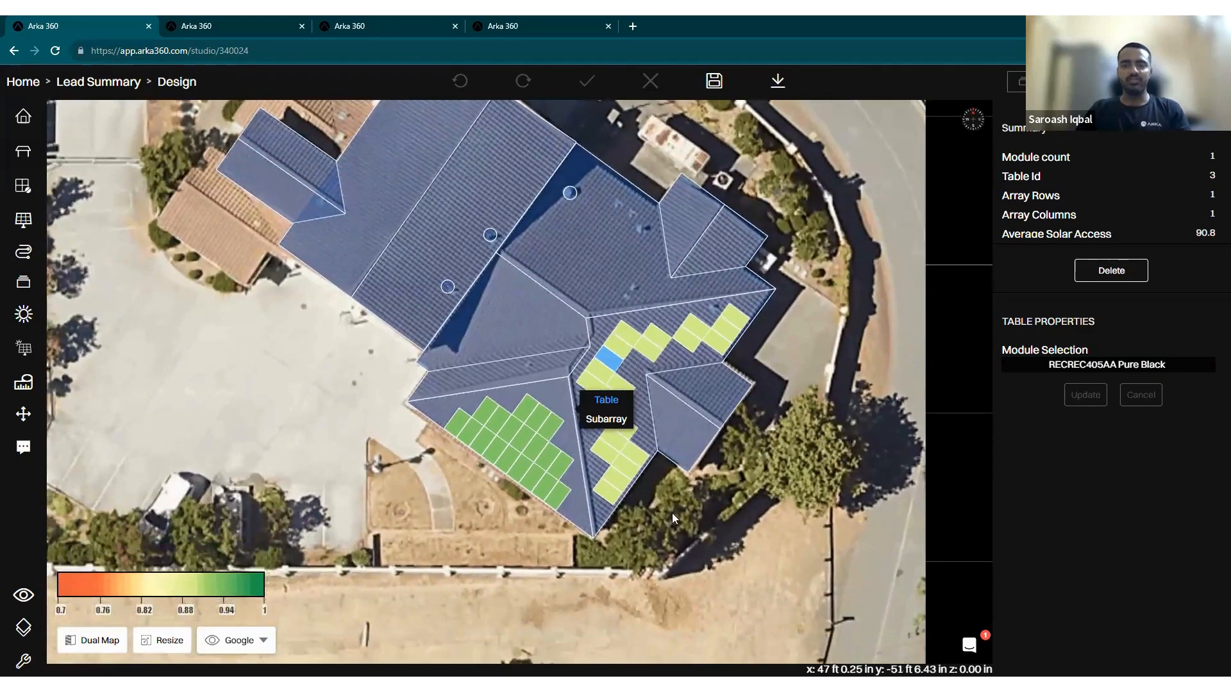
click(673, 510)
key(t)
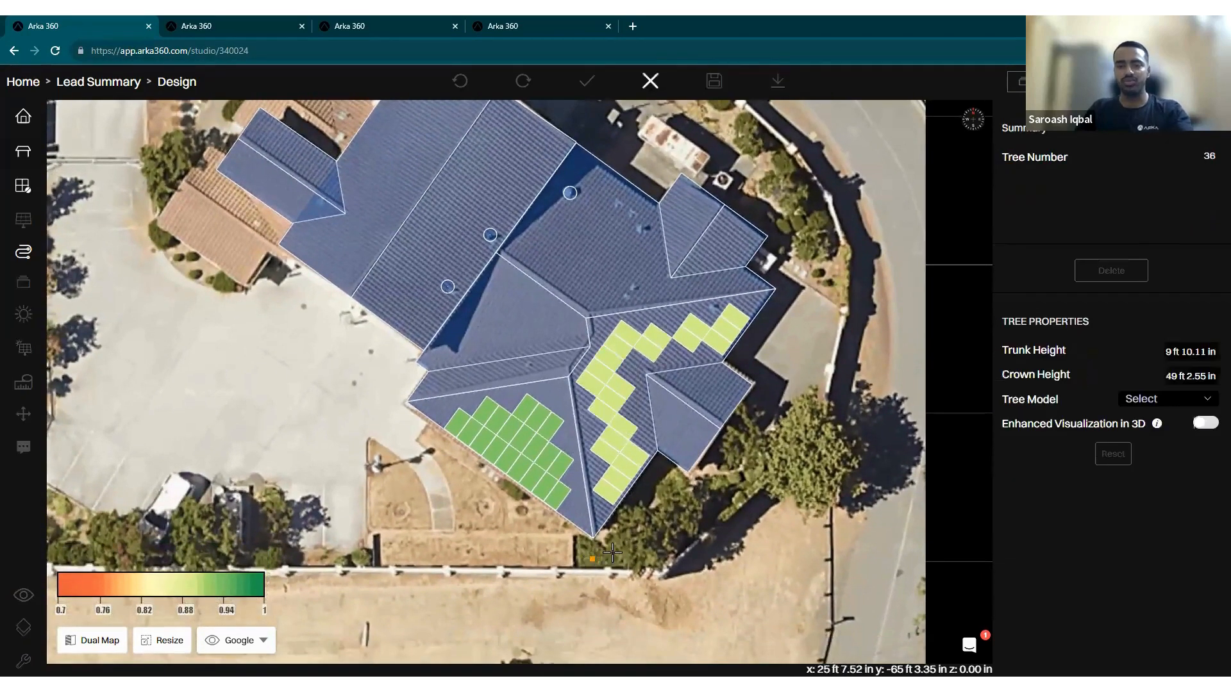
click(640, 536)
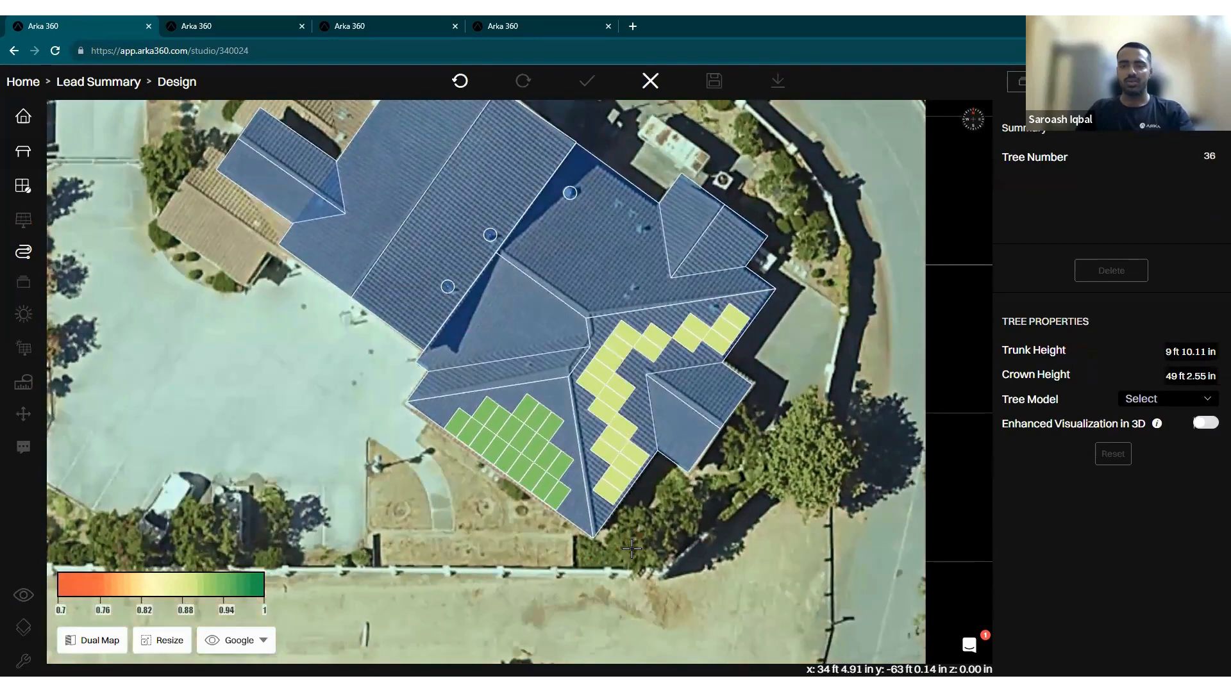
click(614, 572)
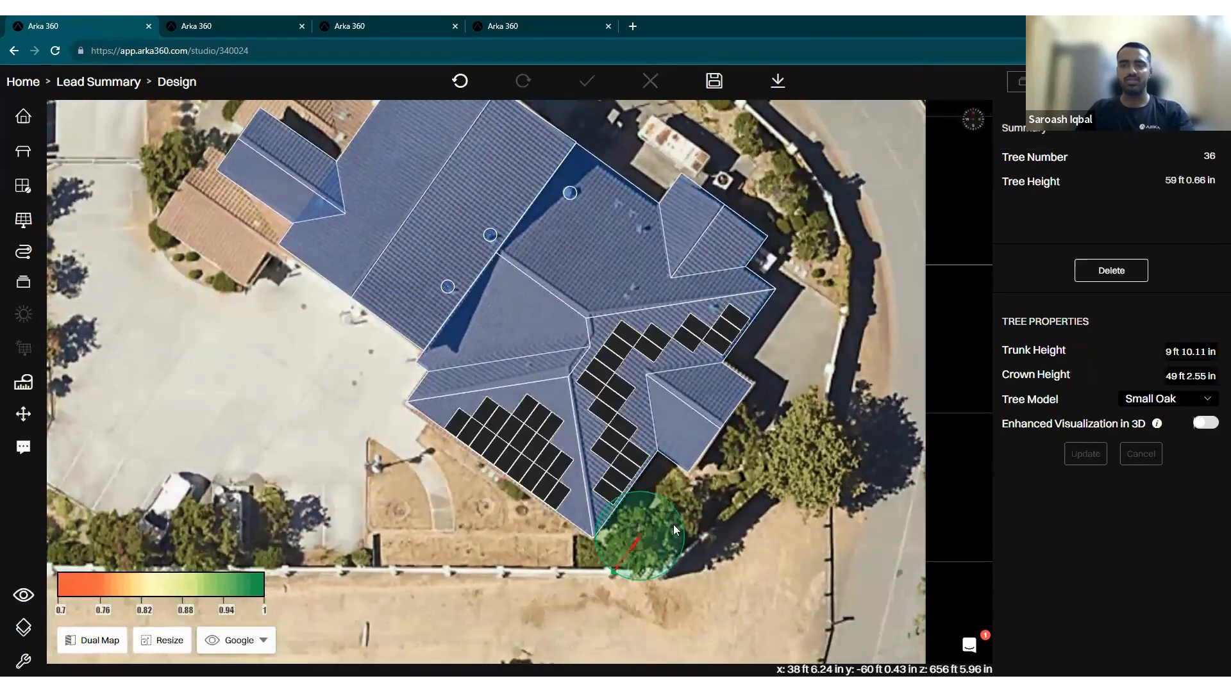
scroll(707, 516, down, 2)
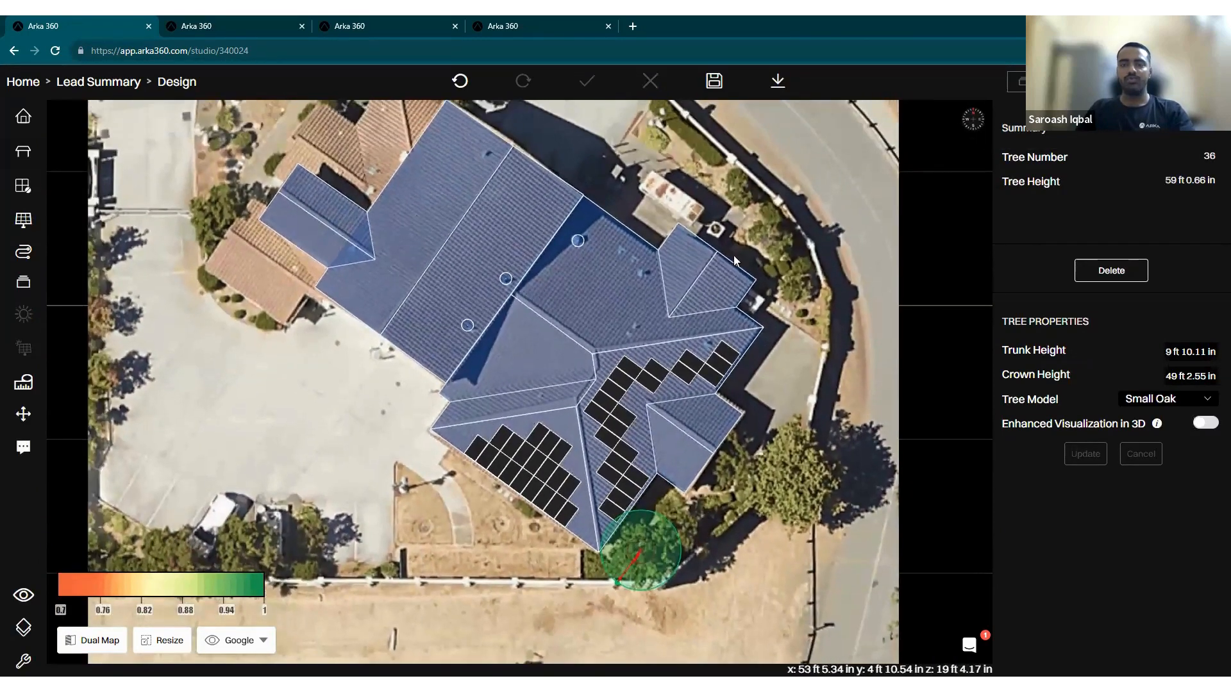
scroll(734, 256, down, 3)
drag(729, 259, 712, 283)
click(721, 96)
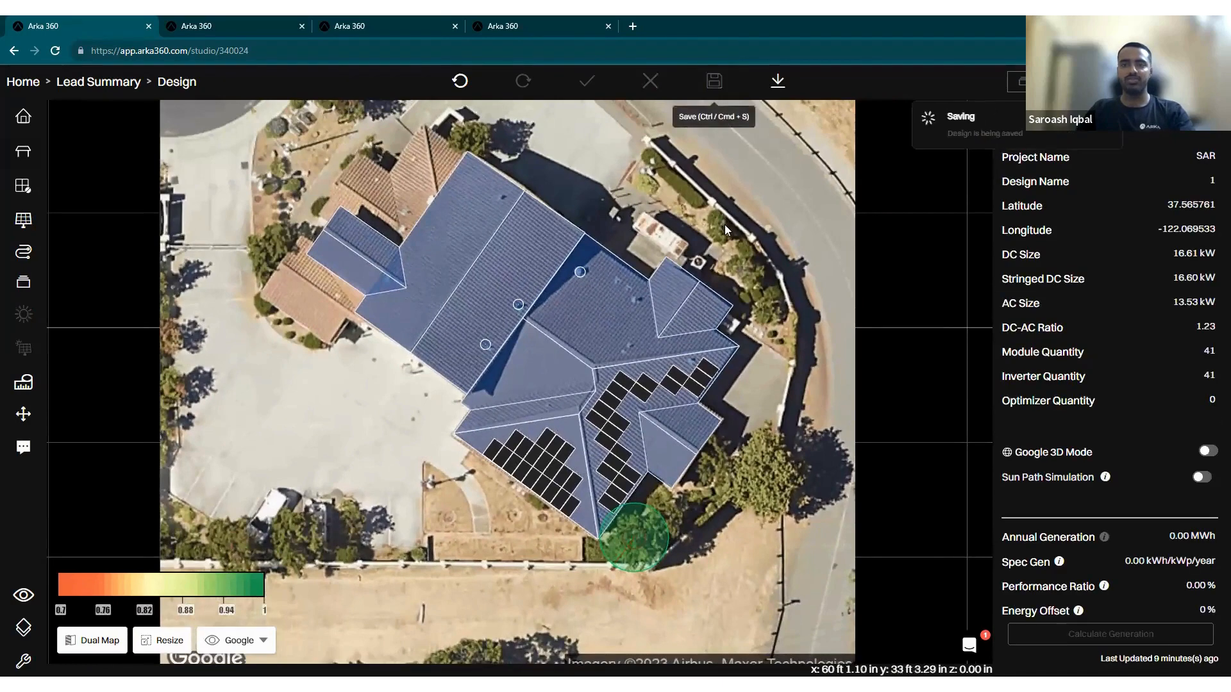
View the model in 3D, simulate the sun path for 11/30 at 11:08, and return to the plan view with the simulation off.
click(26, 597)
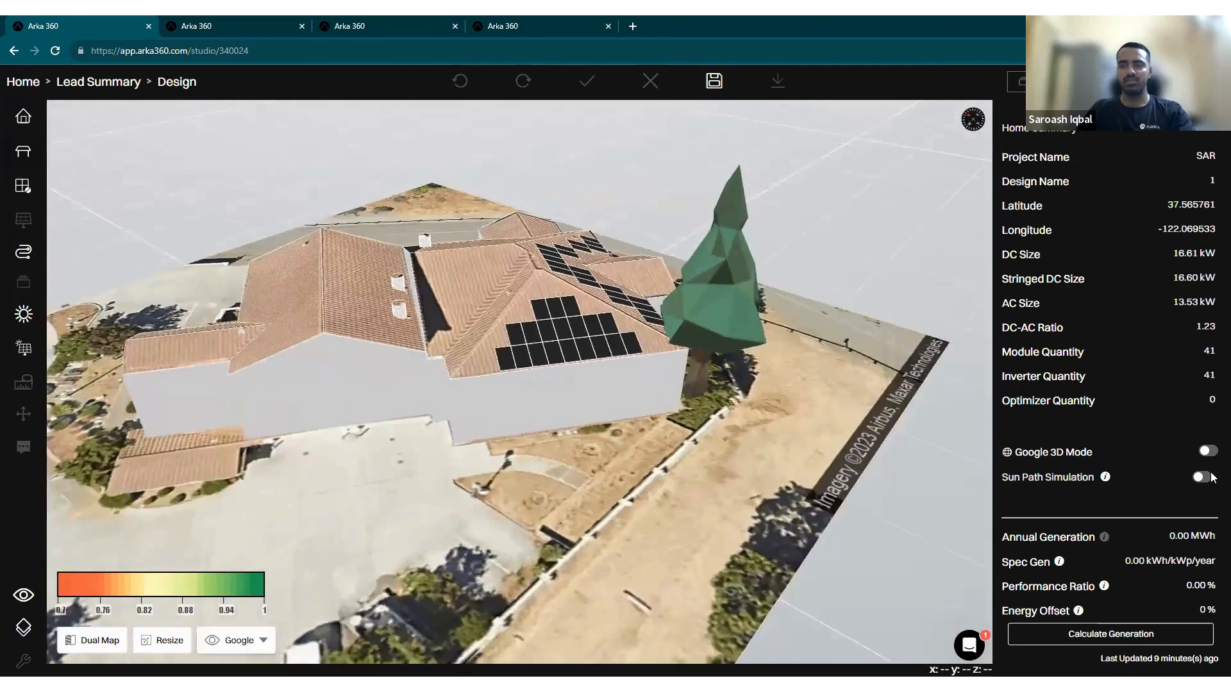
click(1204, 478)
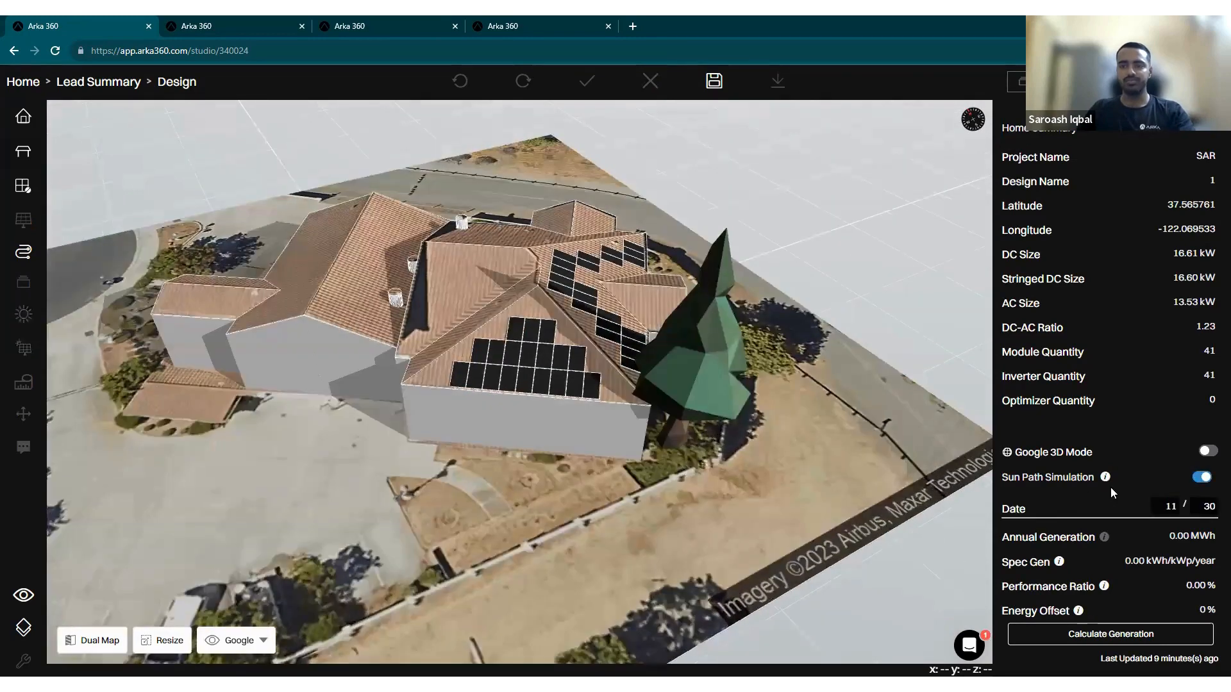
scroll(1098, 473, down, 1)
mouse_move(1084, 449)
mouse_down()
mouse_move(1072, 449)
mouse_move(1096, 455)
mouse_up()
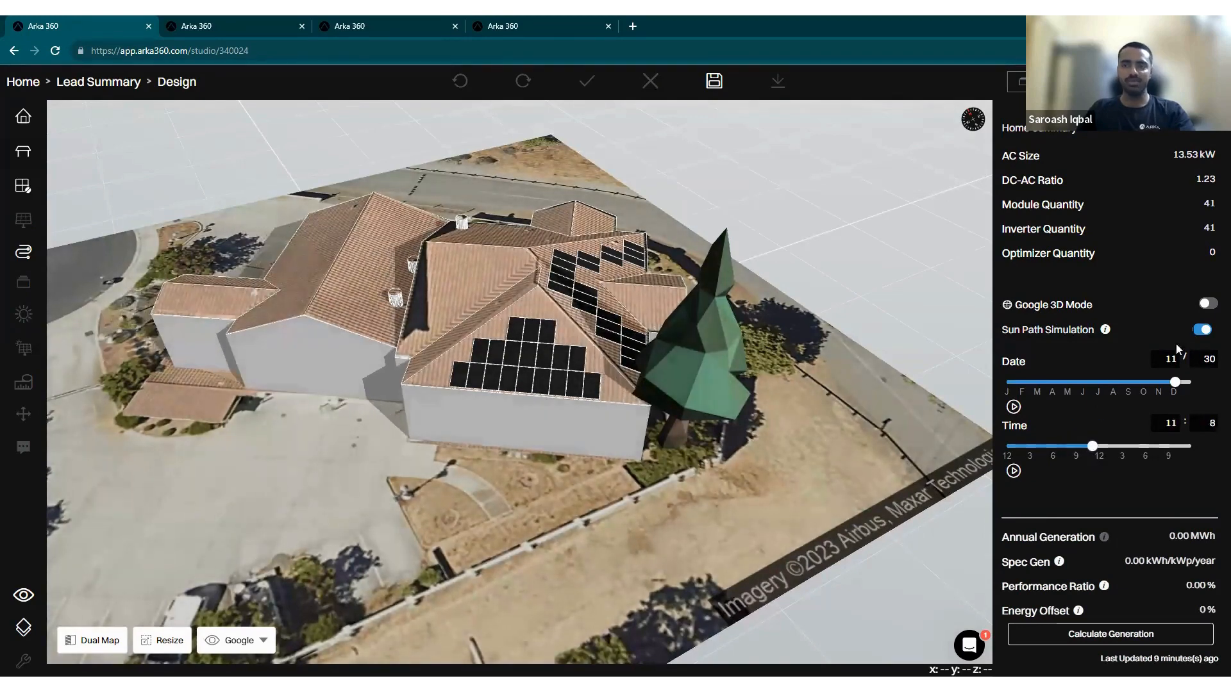
click(1199, 331)
scroll(687, 403, up, 3)
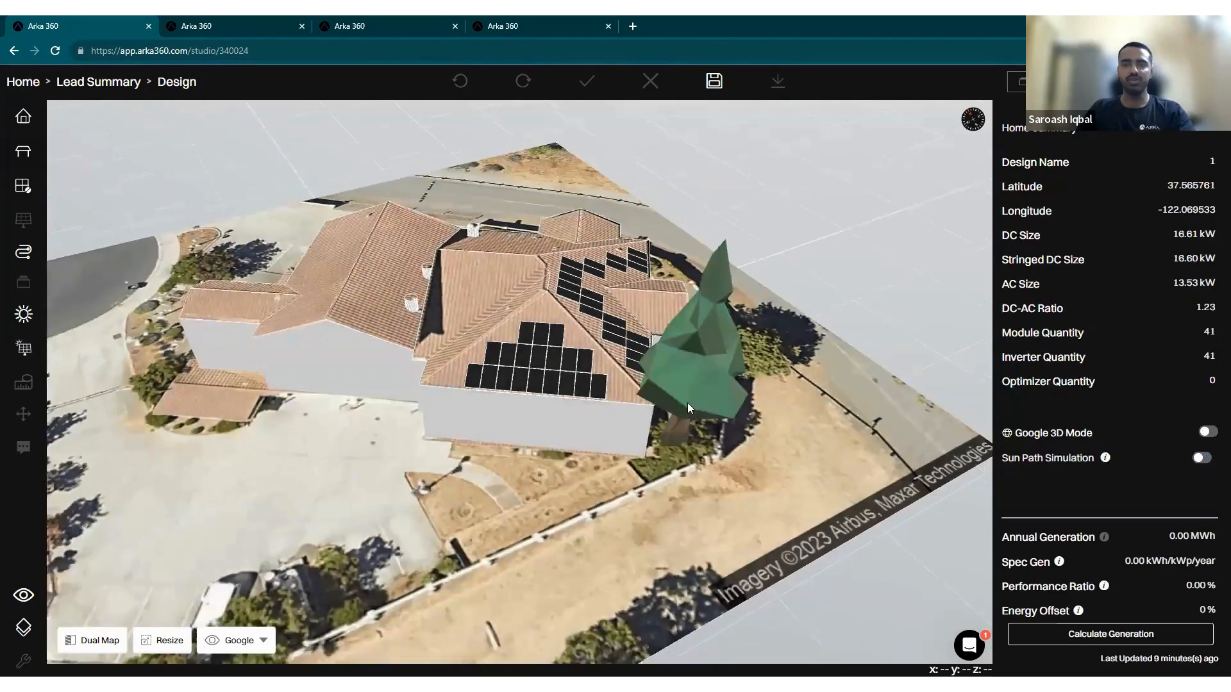
drag(674, 431, 670, 432)
key(Escape)
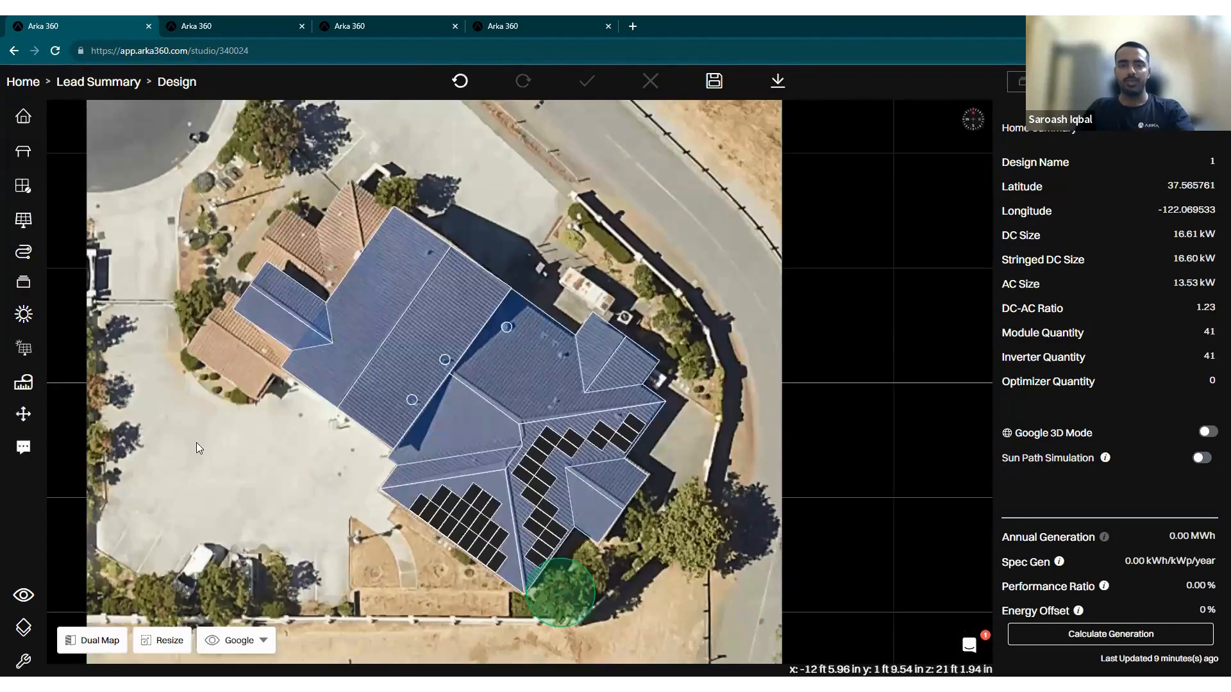
Refresh the solar access calculation to include the new tree's shading, and inspect the heatmap of both module groups.
click(24, 349)
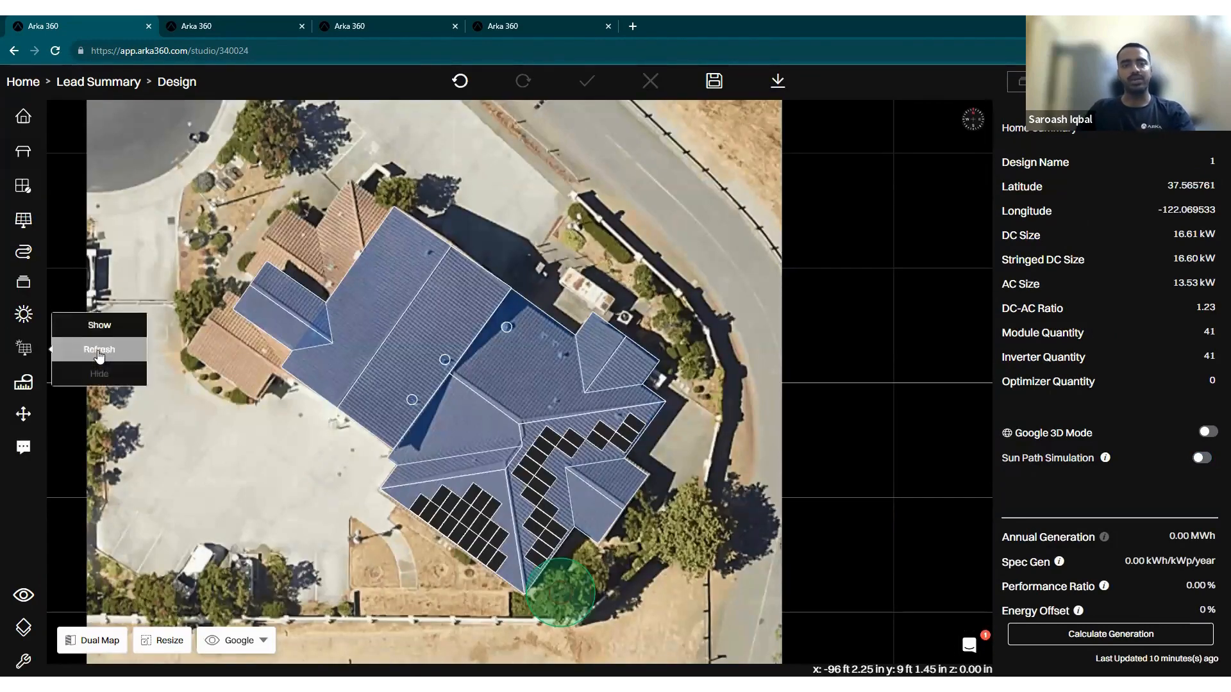
click(99, 351)
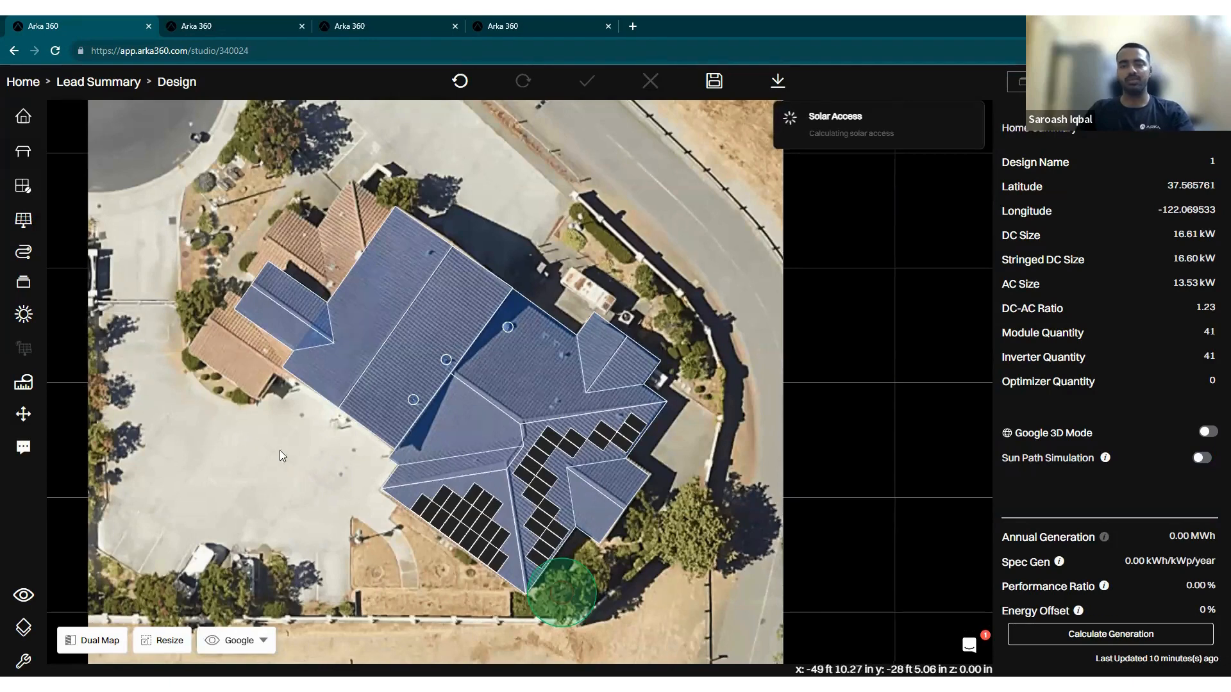
right_drag(314, 514, 350, 461)
scroll(600, 538, up, 3)
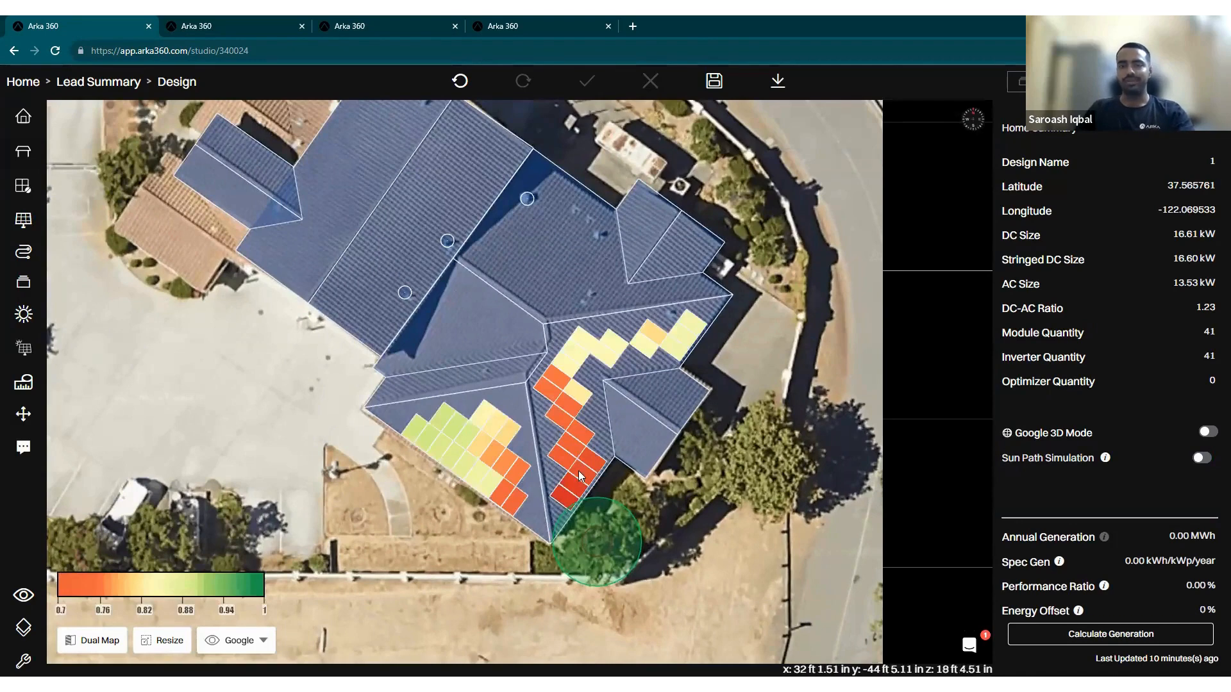
scroll(578, 471, up, 2)
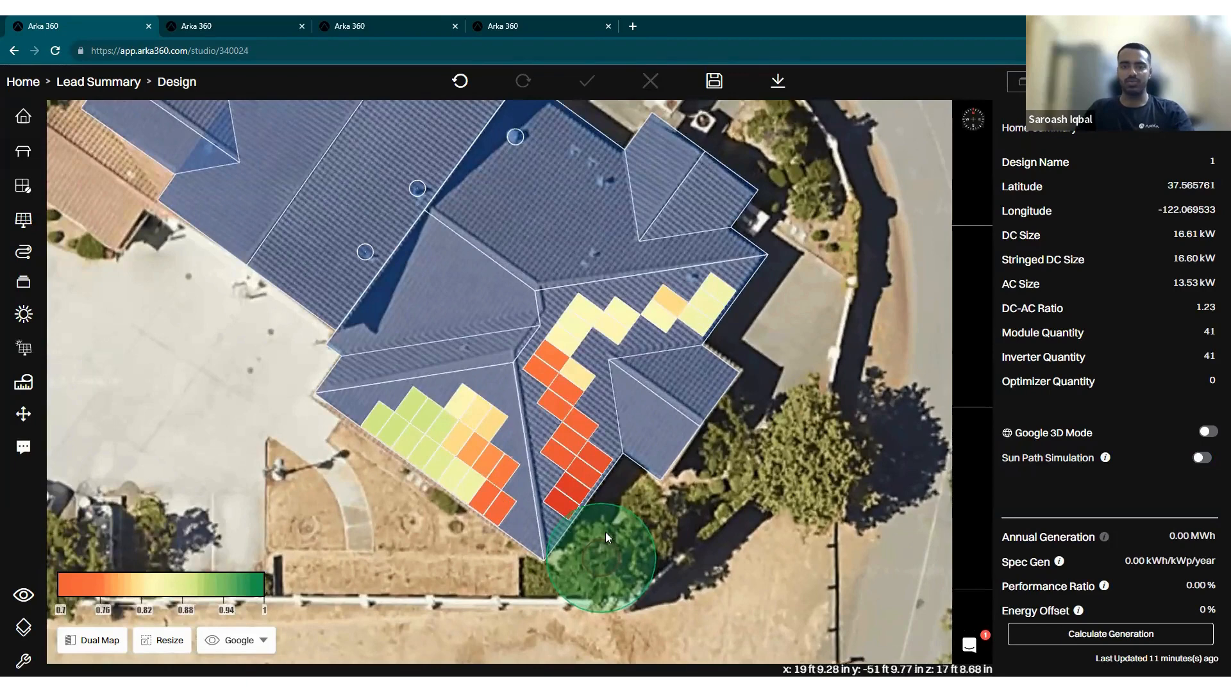
Delete the two heavily shaded modules closest to the tree from the roof face beside it.
click(558, 503)
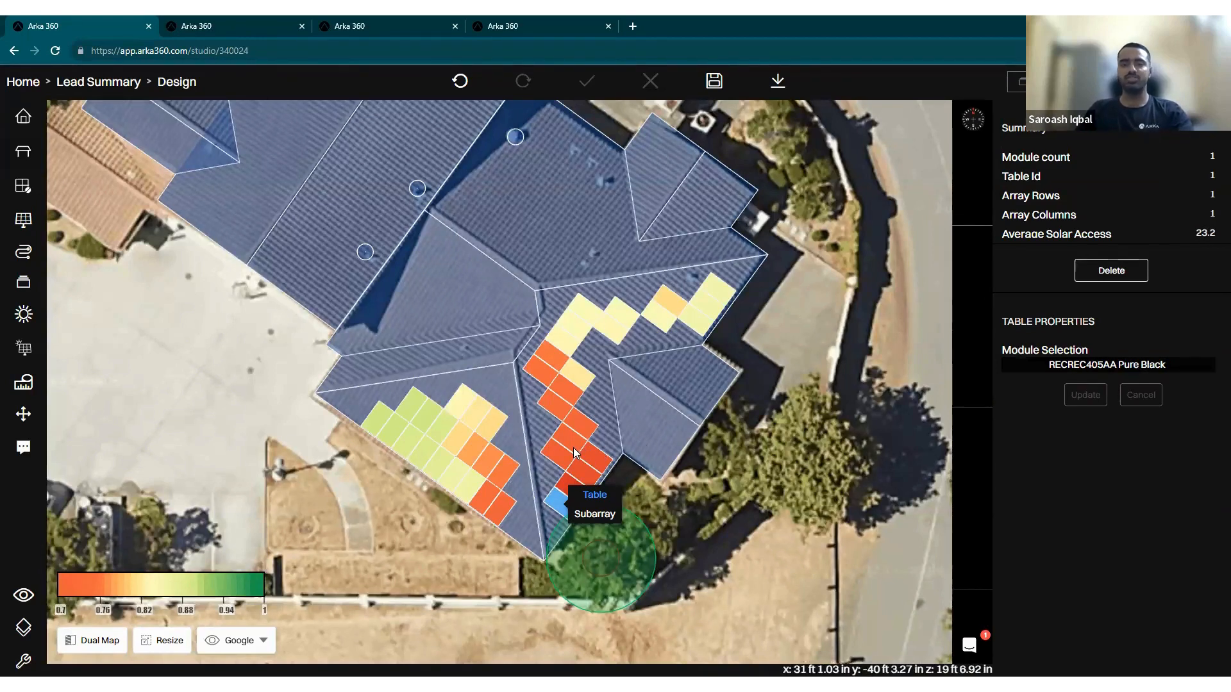
click(1111, 270)
click(568, 490)
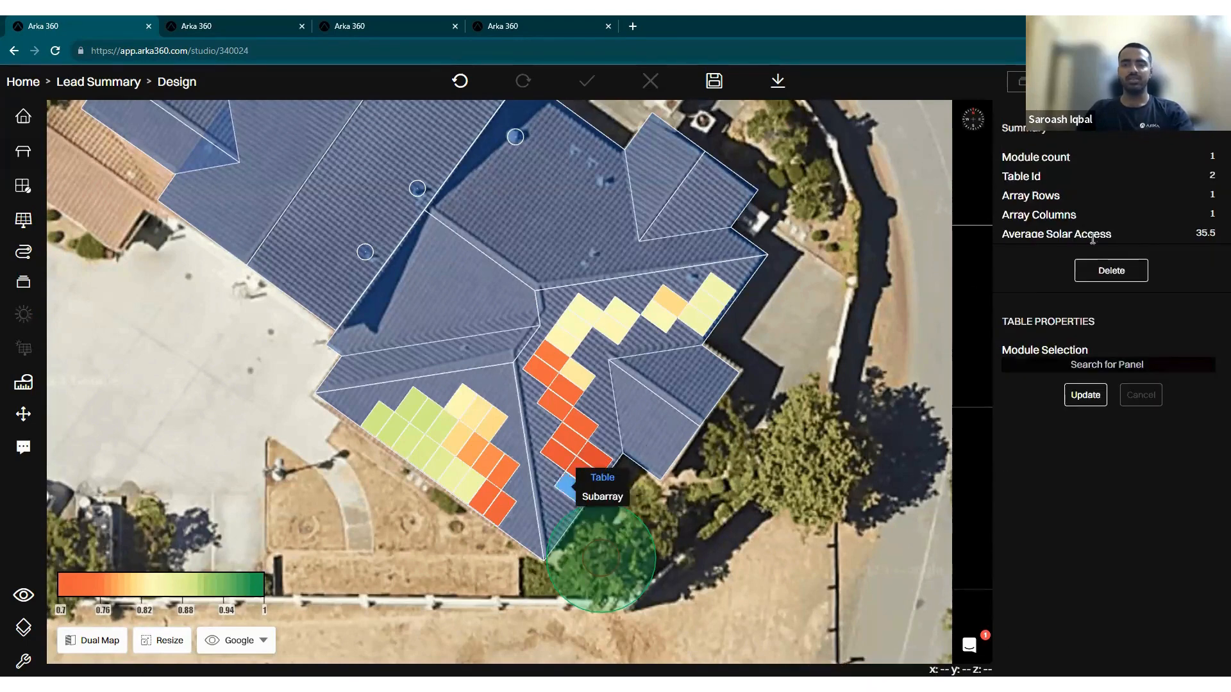
click(1111, 271)
Optimize the subarray beside the tree to 18 modules with a solar access threshold of 66.2, and save the design.
click(555, 376)
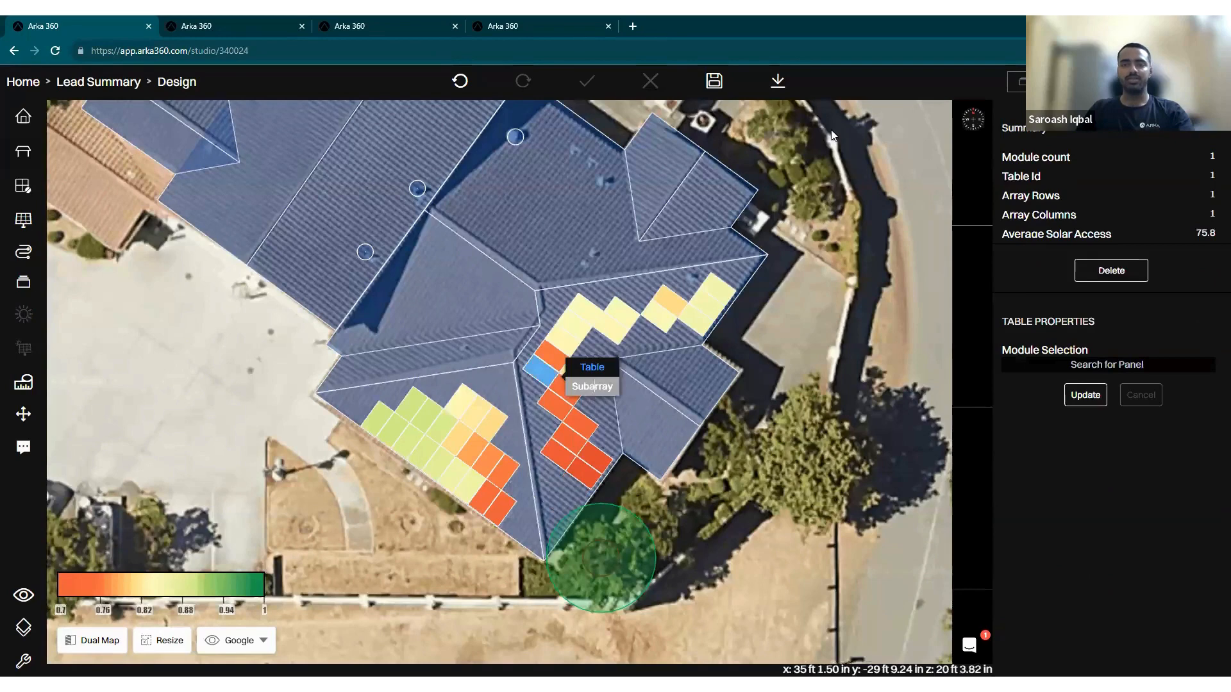
click(593, 385)
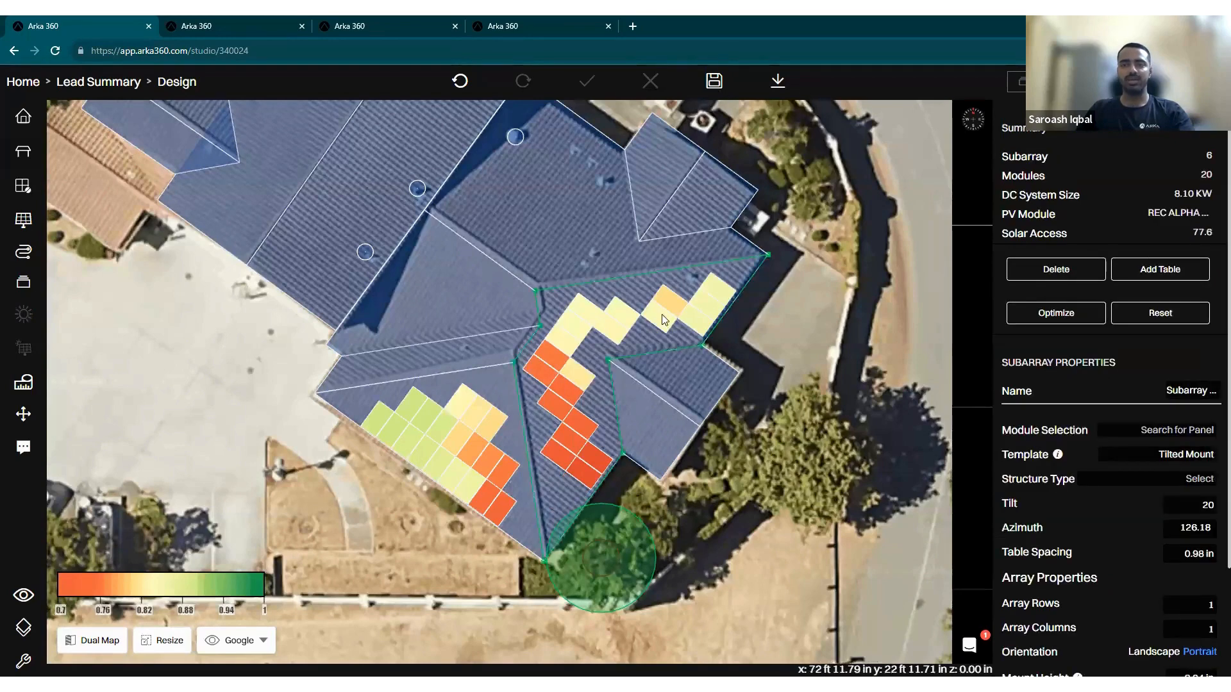
click(1056, 313)
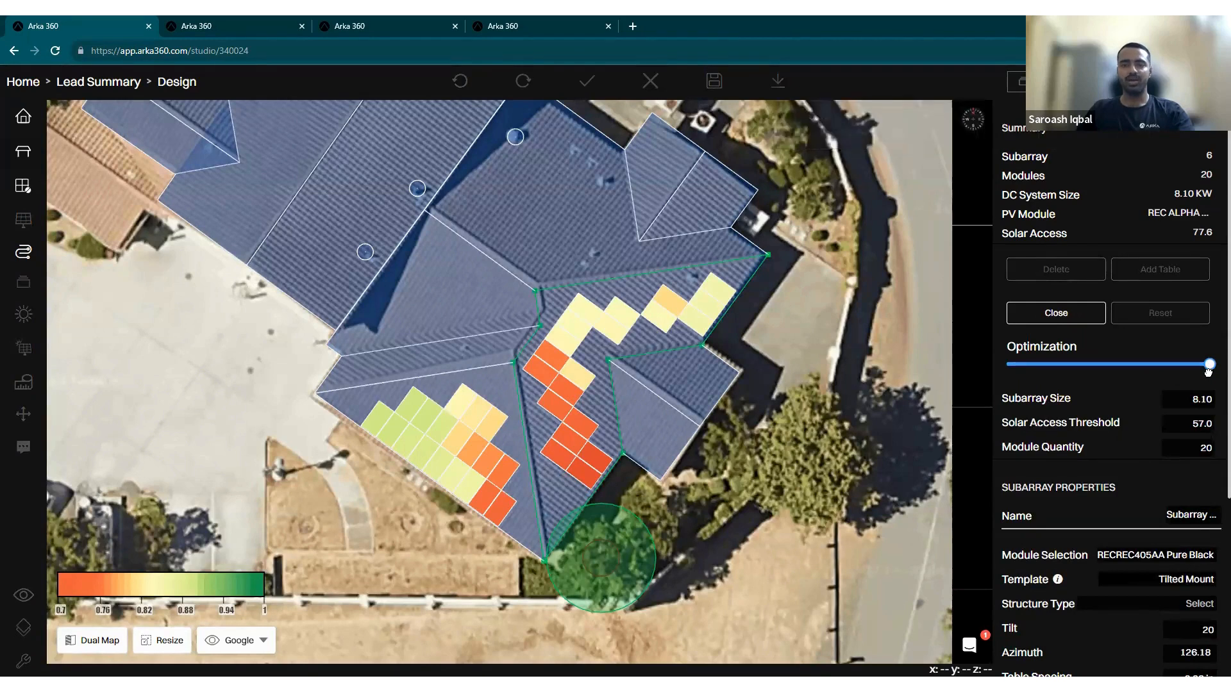
drag(1201, 373, 1186, 373)
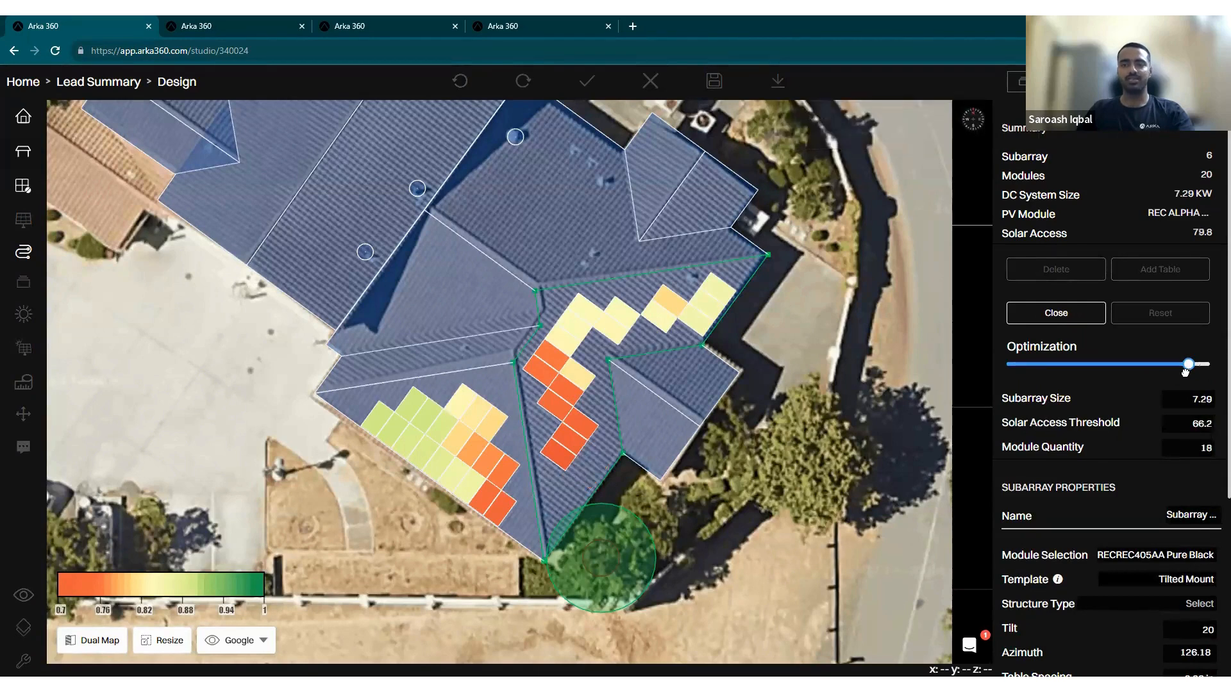
click(1055, 313)
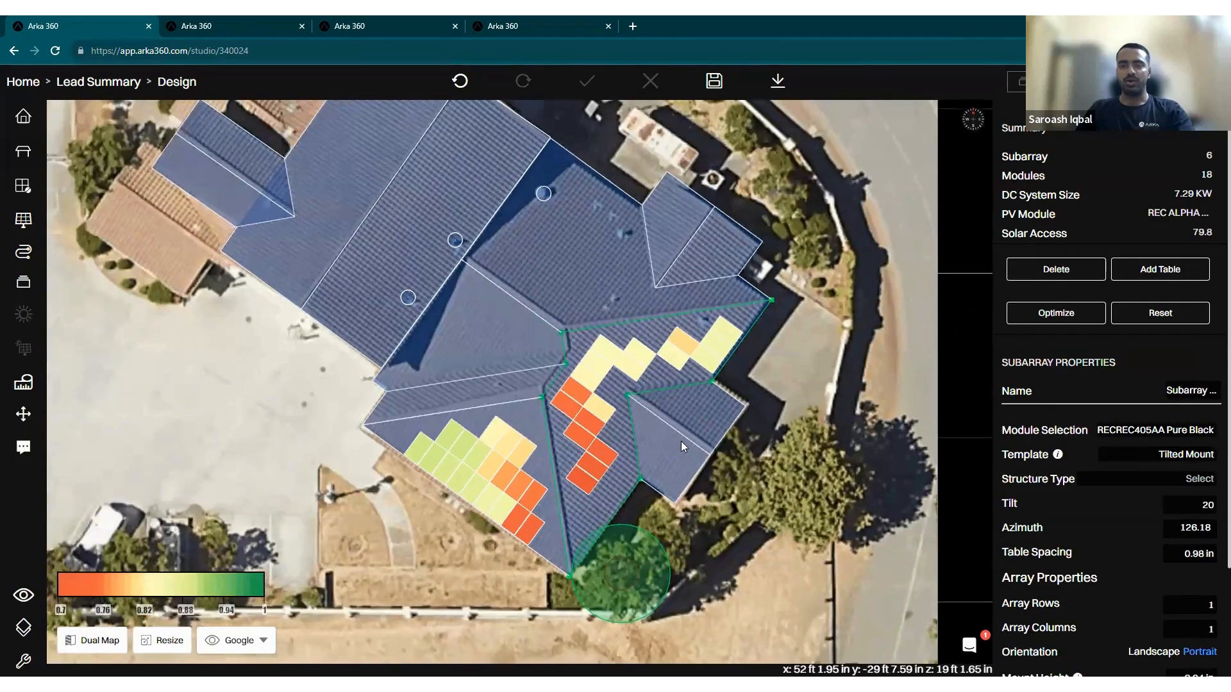
click(714, 81)
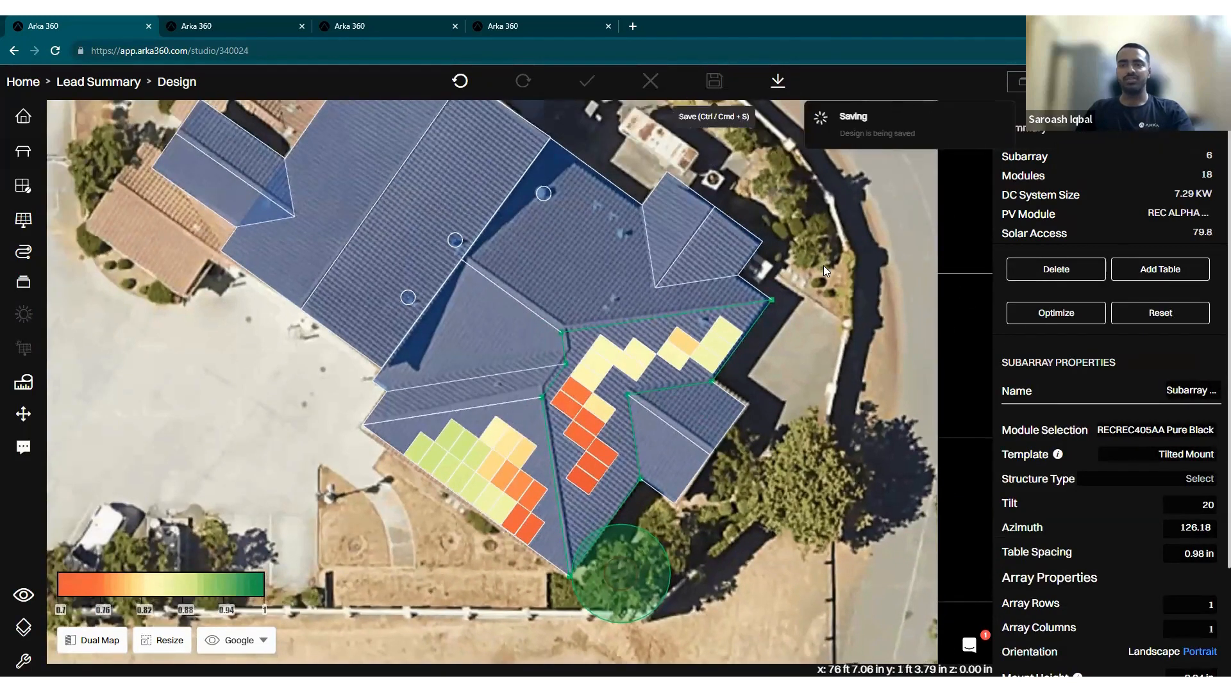
click(820, 294)
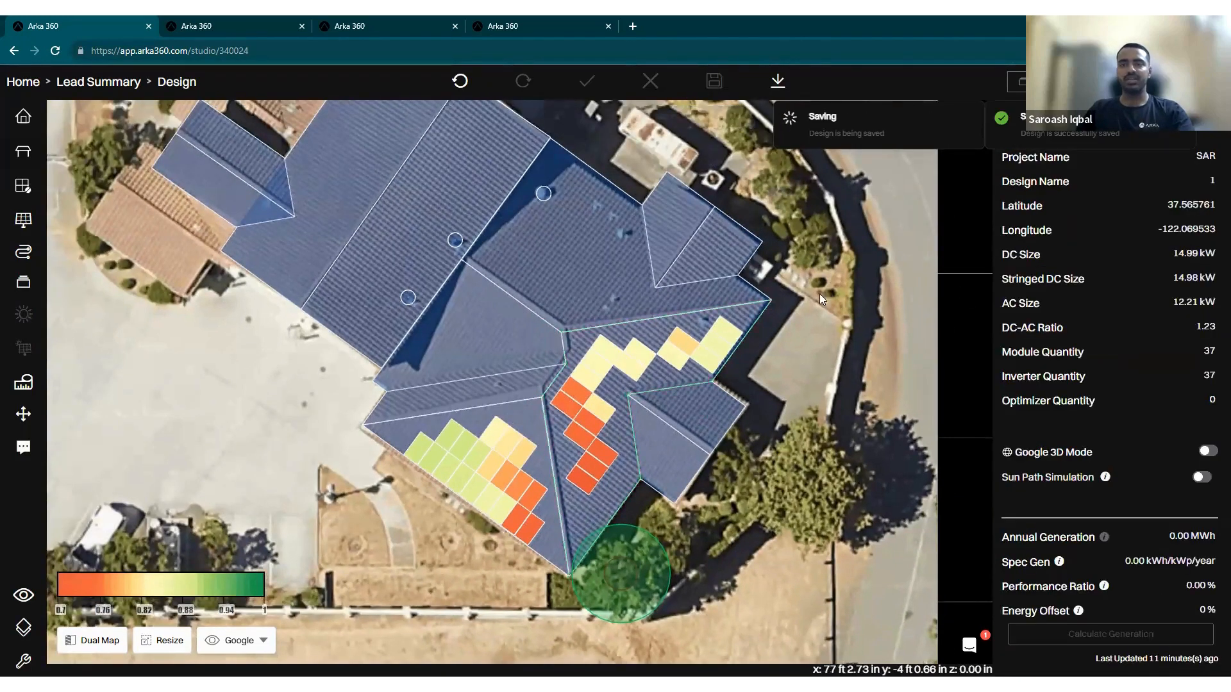
Review the details of the micro inverters assigned to the design.
click(23, 282)
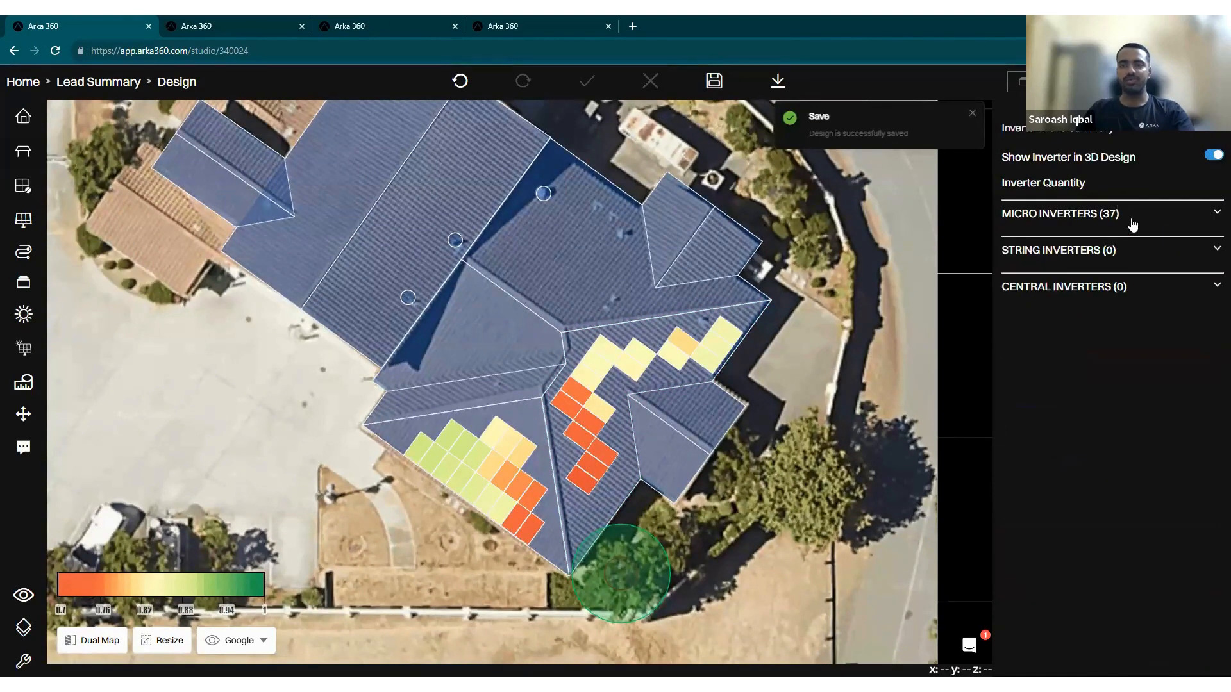
click(1129, 222)
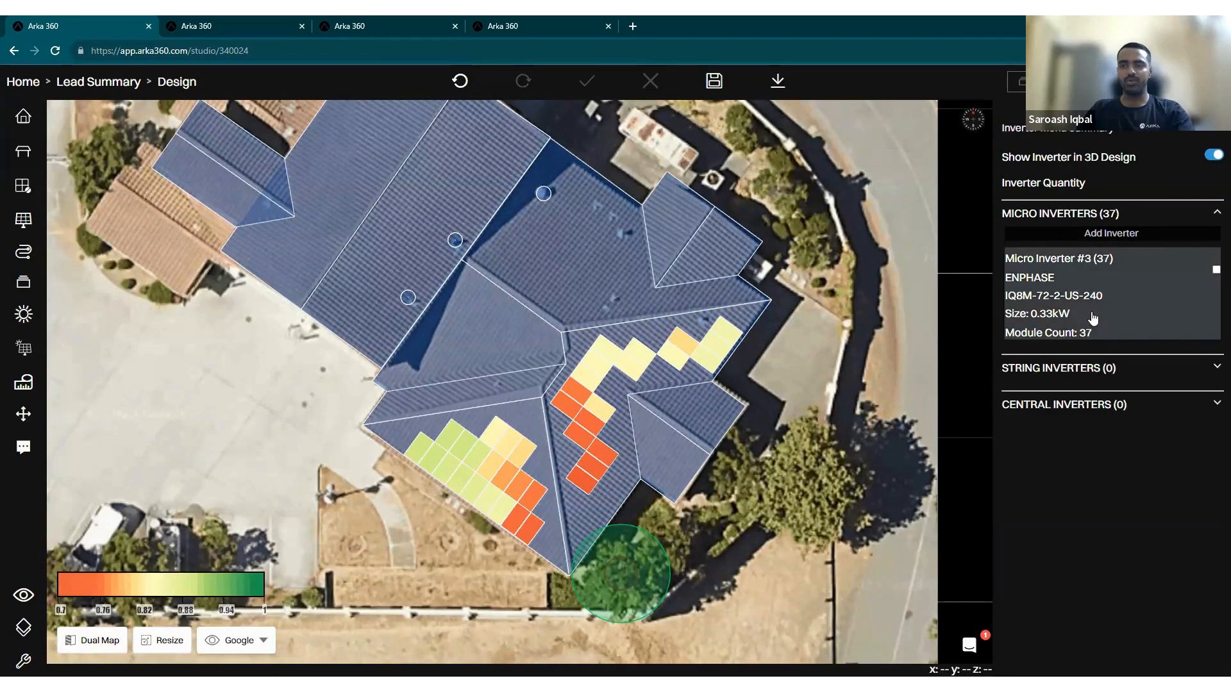
click(806, 384)
Calculate the design's generation and look over the annual generation, performance ratio and energy offset.
click(1116, 644)
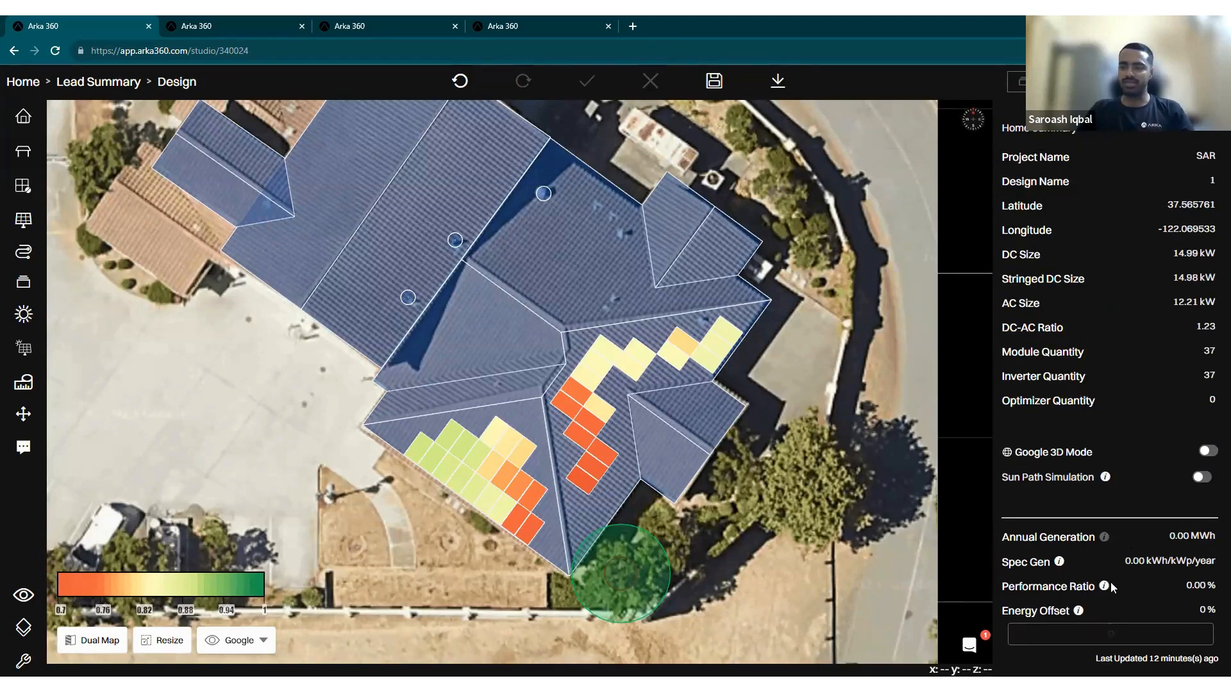
mouse_move(1104, 586)
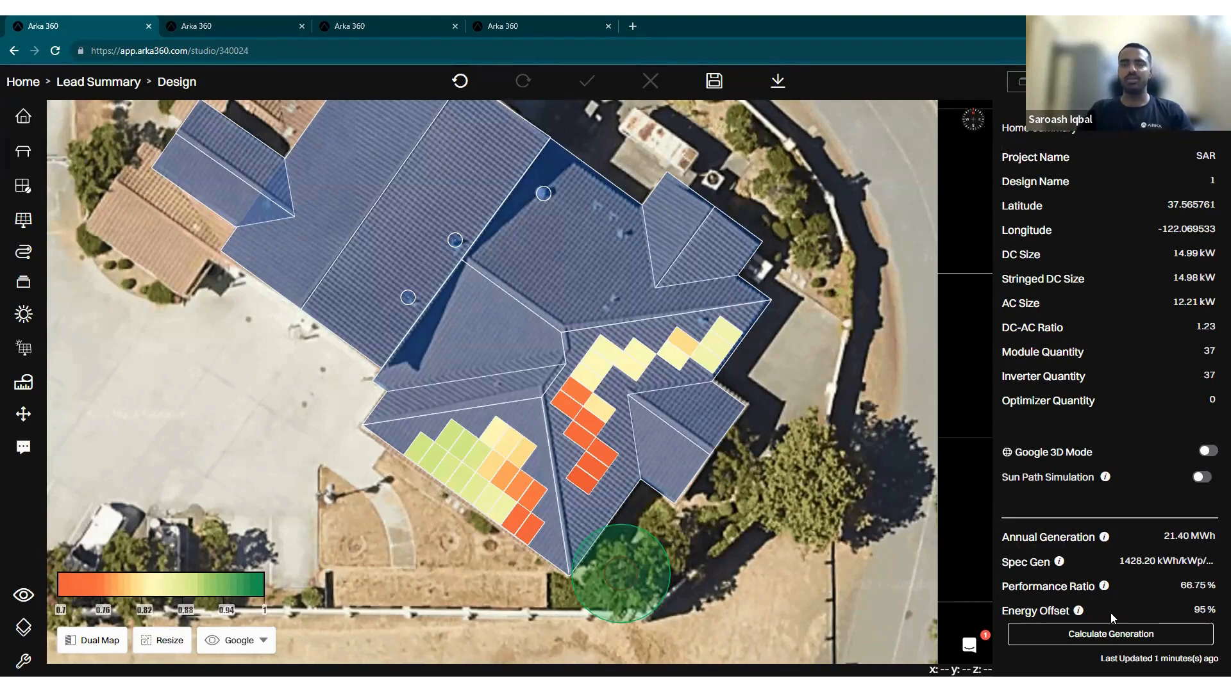
right_drag(880, 393, 898, 433)
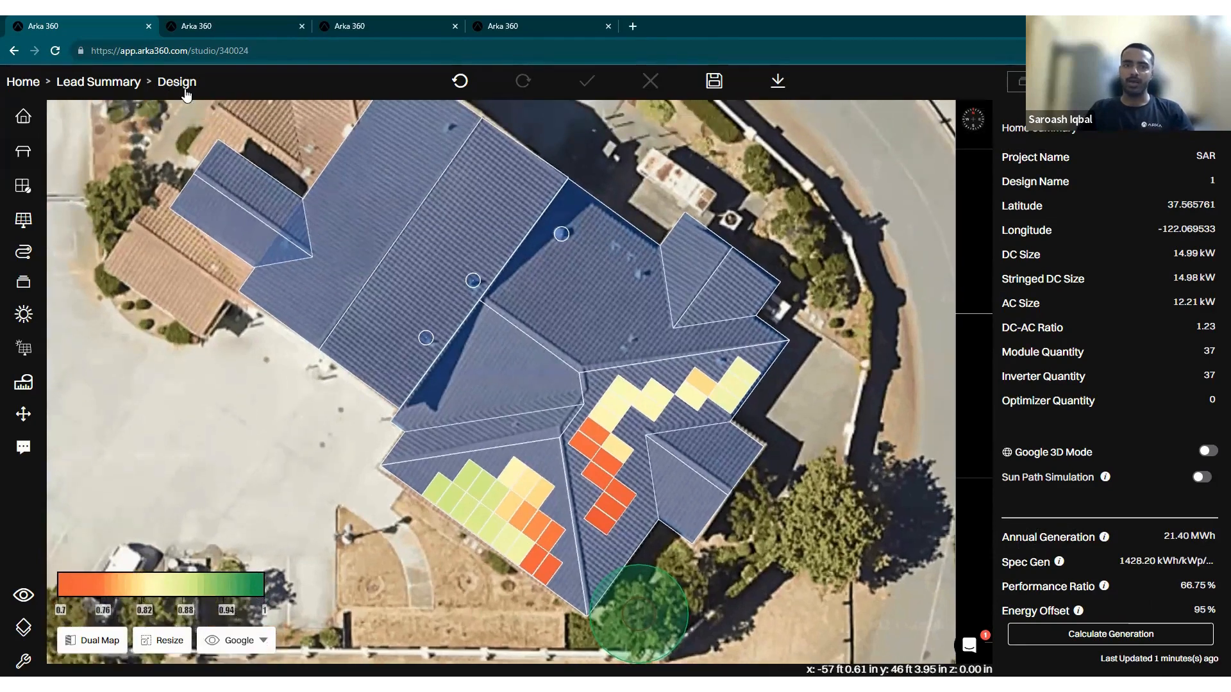
Show the available export options for the design.
right_drag(839, 137, 818, 152)
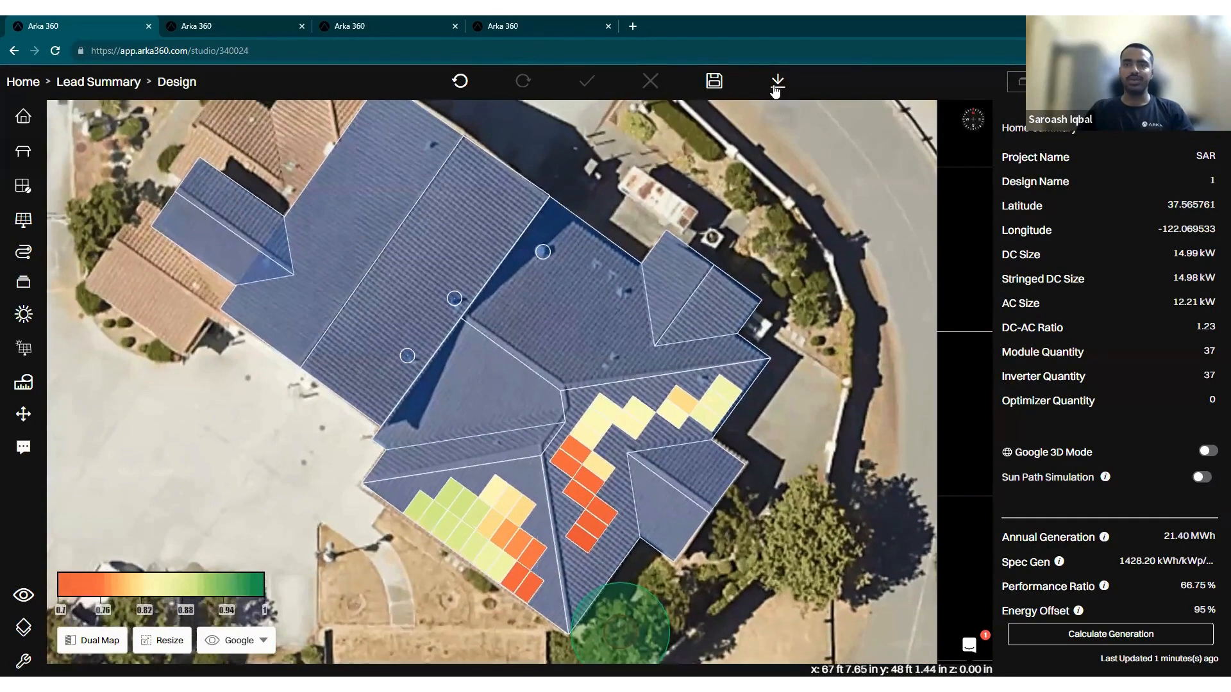
click(777, 81)
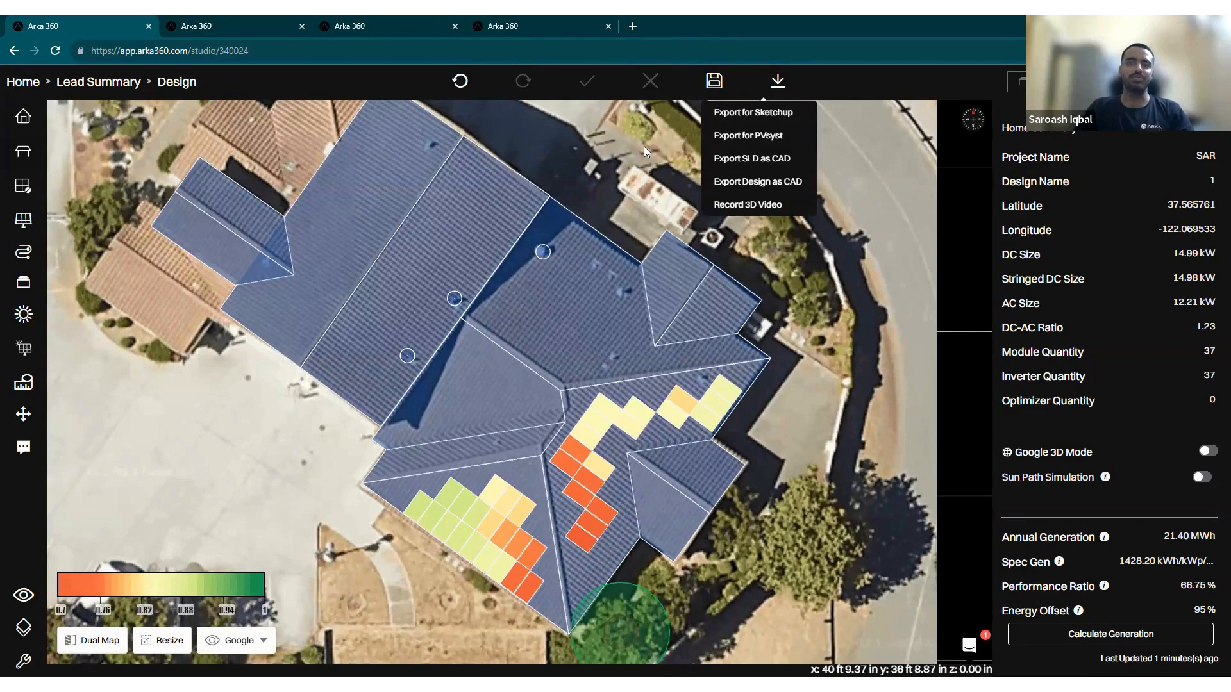
Return to the lead's design summary and review its bill of materials, pricing and incentives.
click(174, 90)
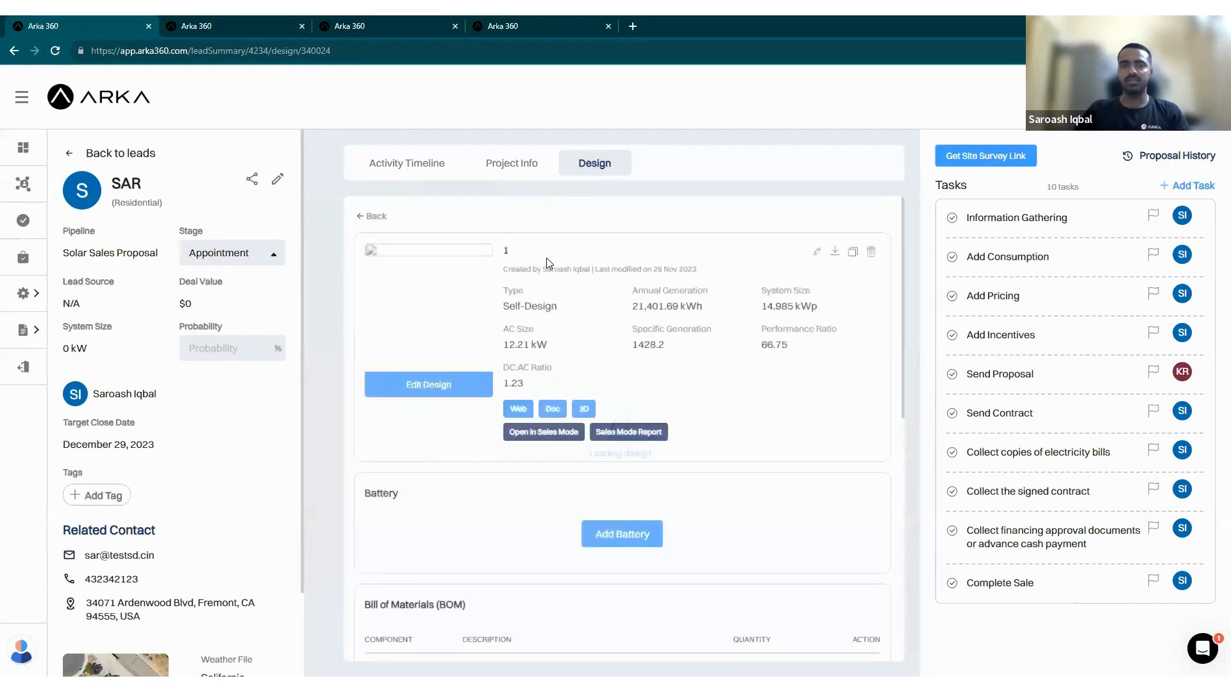
scroll(581, 409, down, 2)
scroll(583, 412, down, 5)
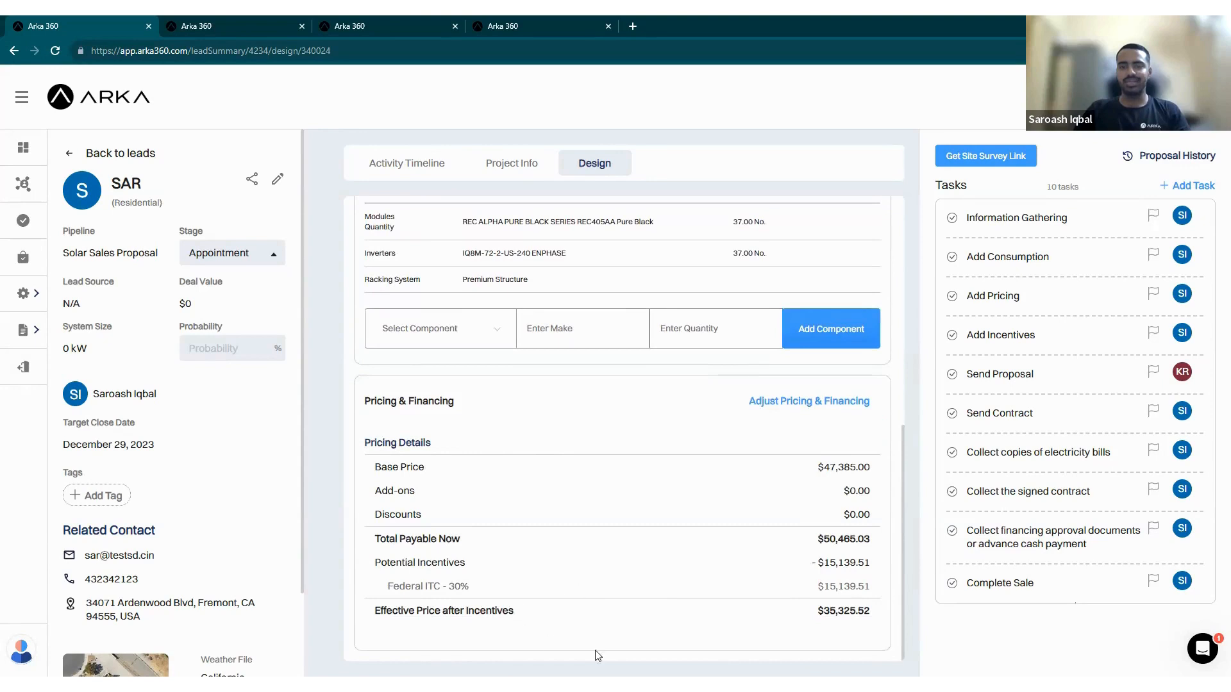
scroll(676, 568, up, 7)
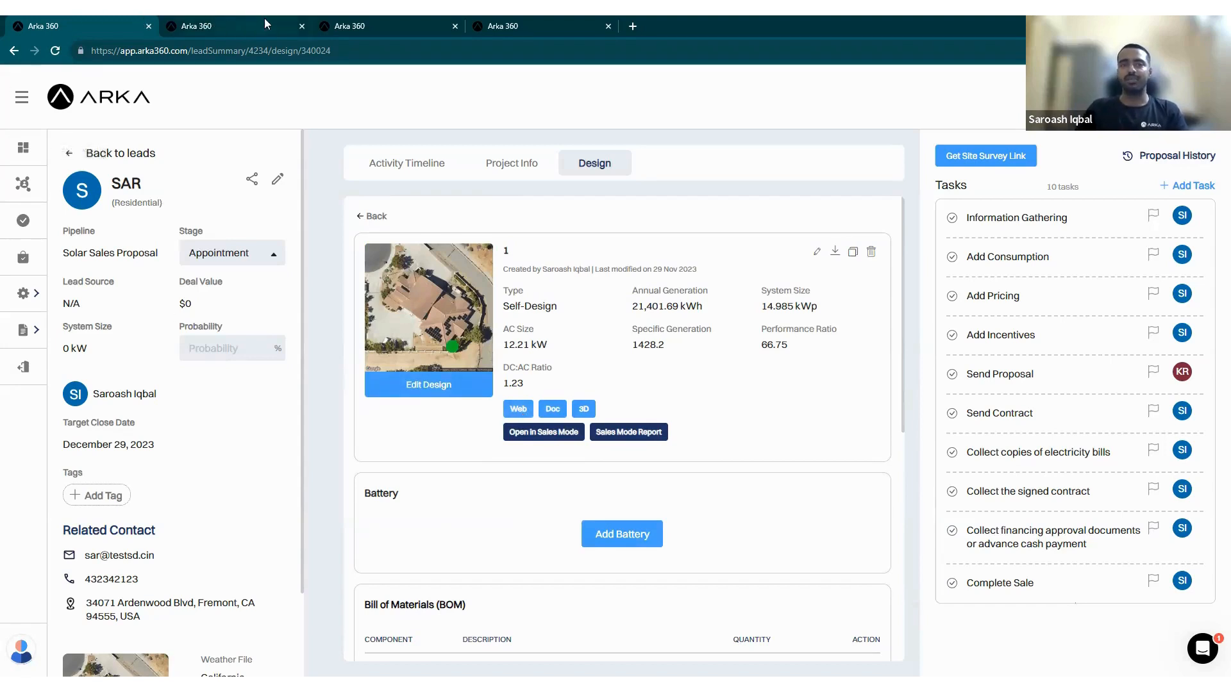
Exclude the Frequently Asked Questions, Installation Roadmap and Company Overview pages from the document proposal and update it.
click(414, 19)
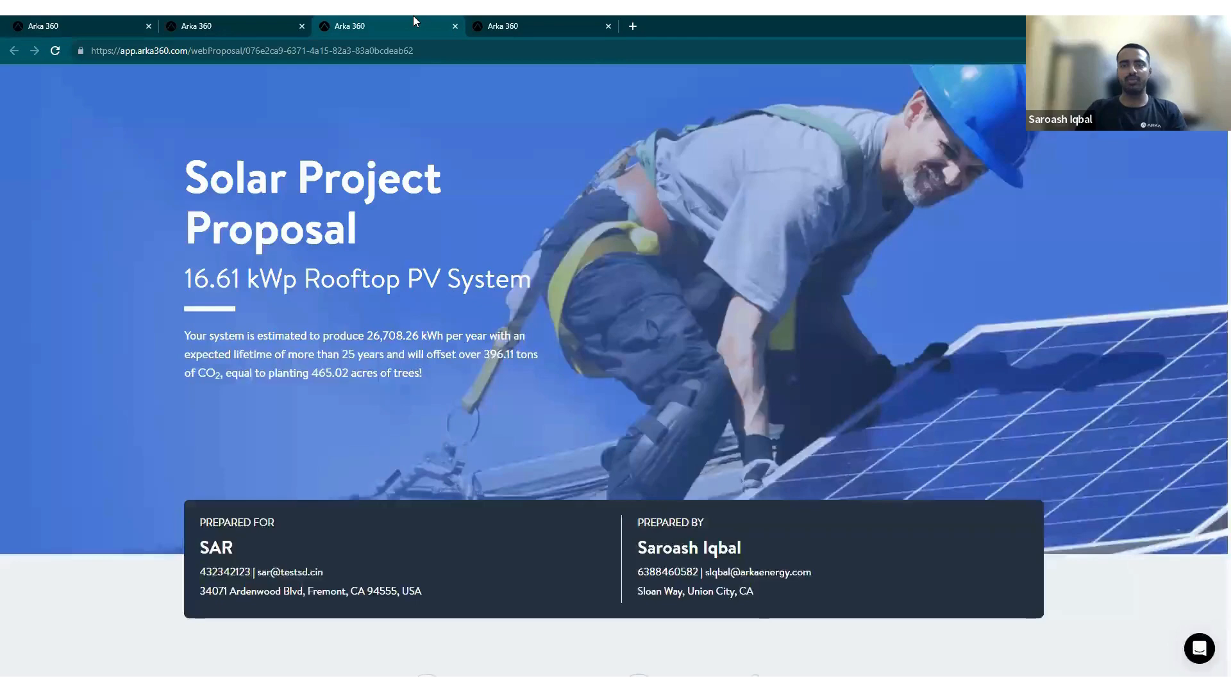
click(524, 21)
scroll(564, 271, up, 15)
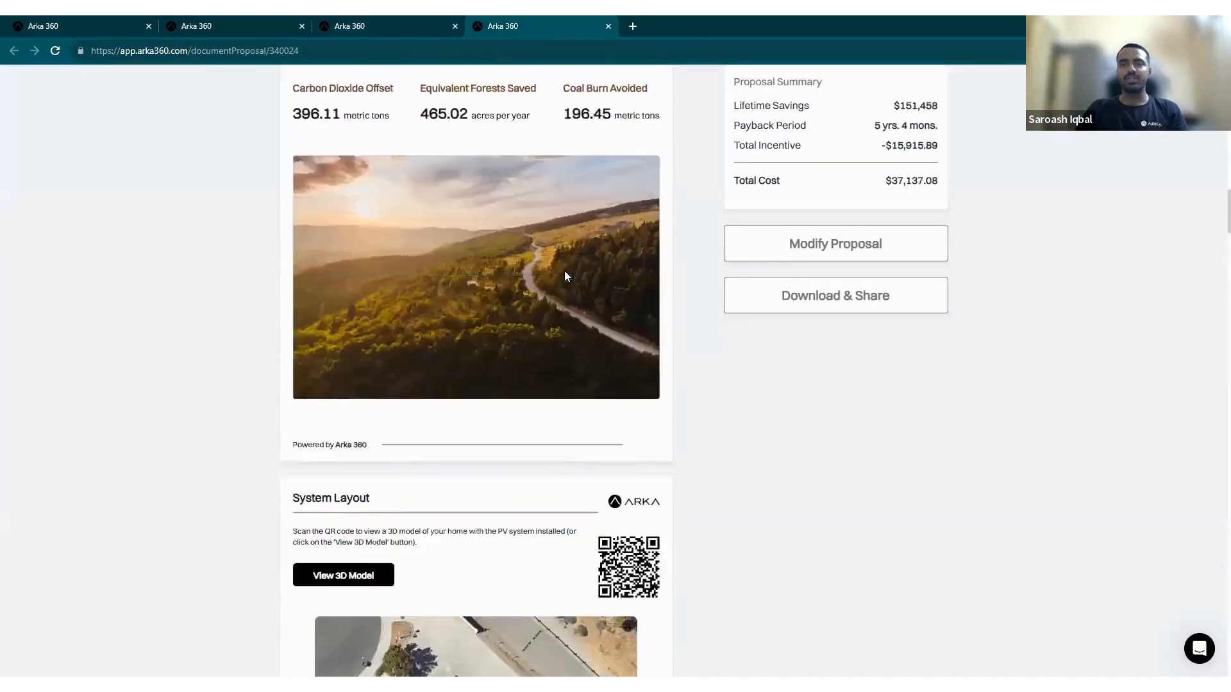
scroll(565, 272, up, 10)
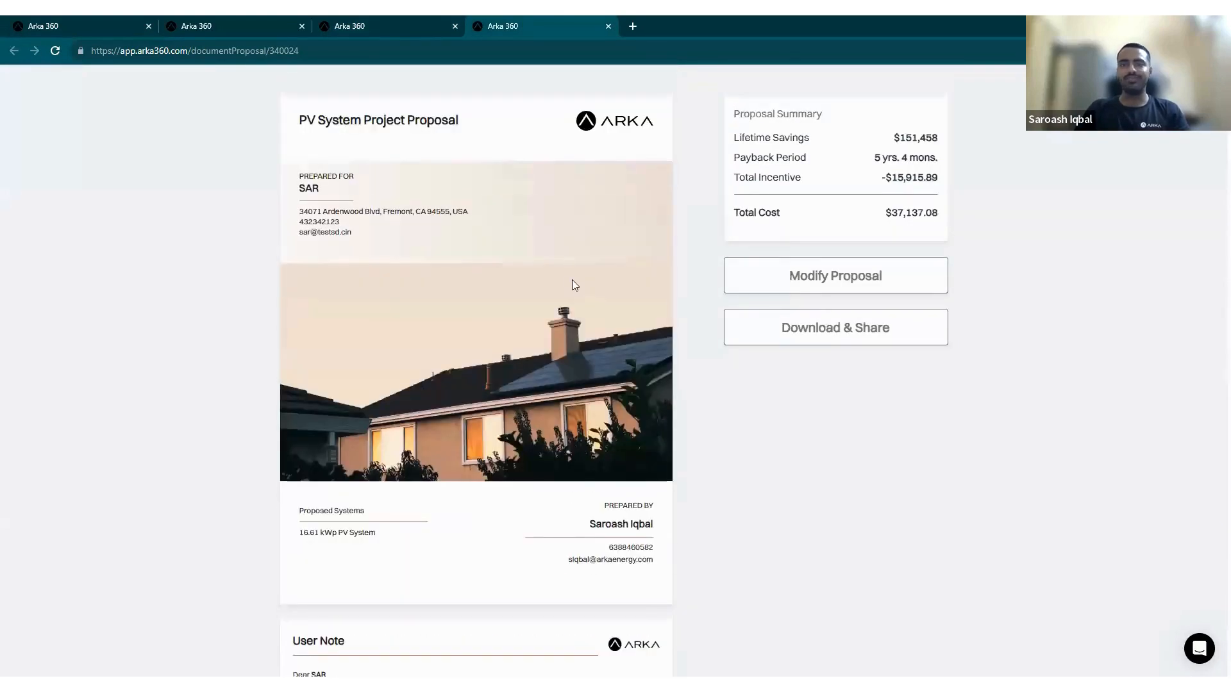
click(820, 282)
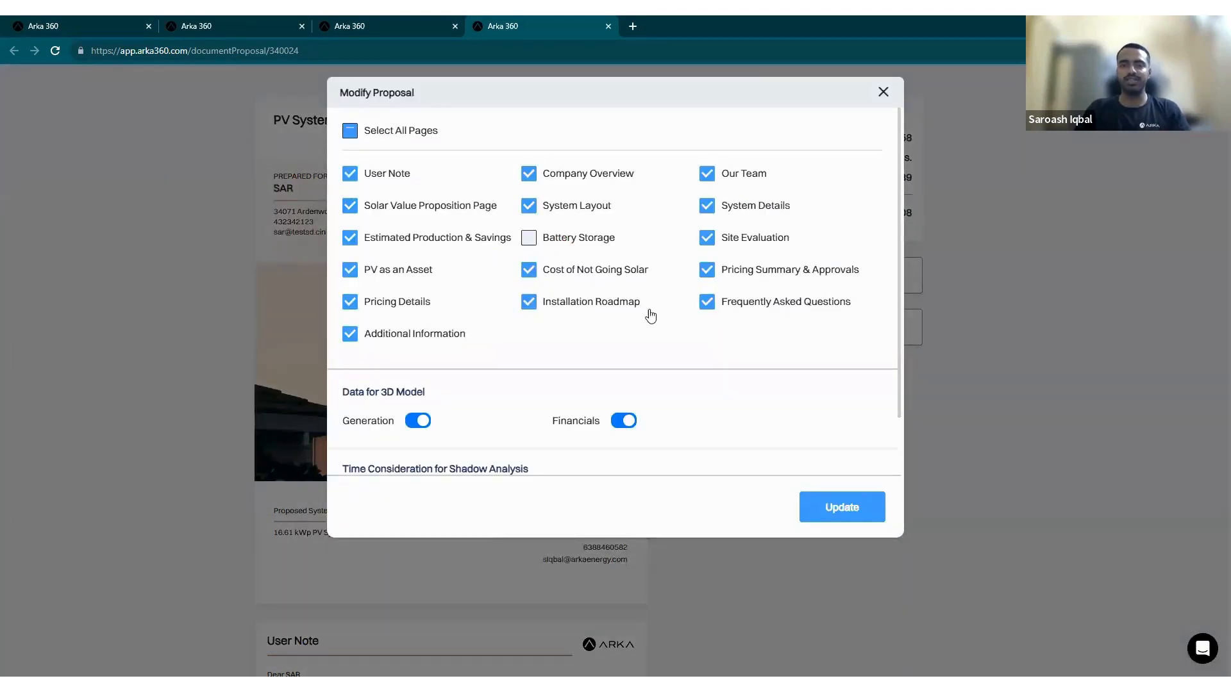
click(709, 307)
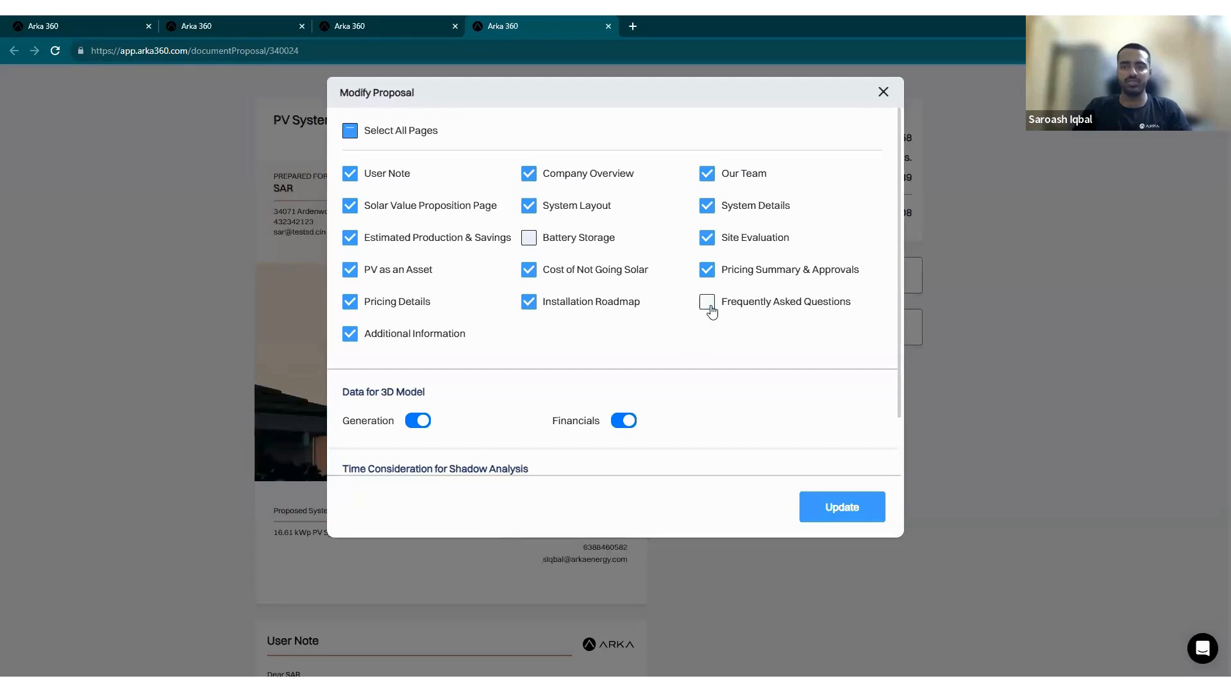
click(535, 309)
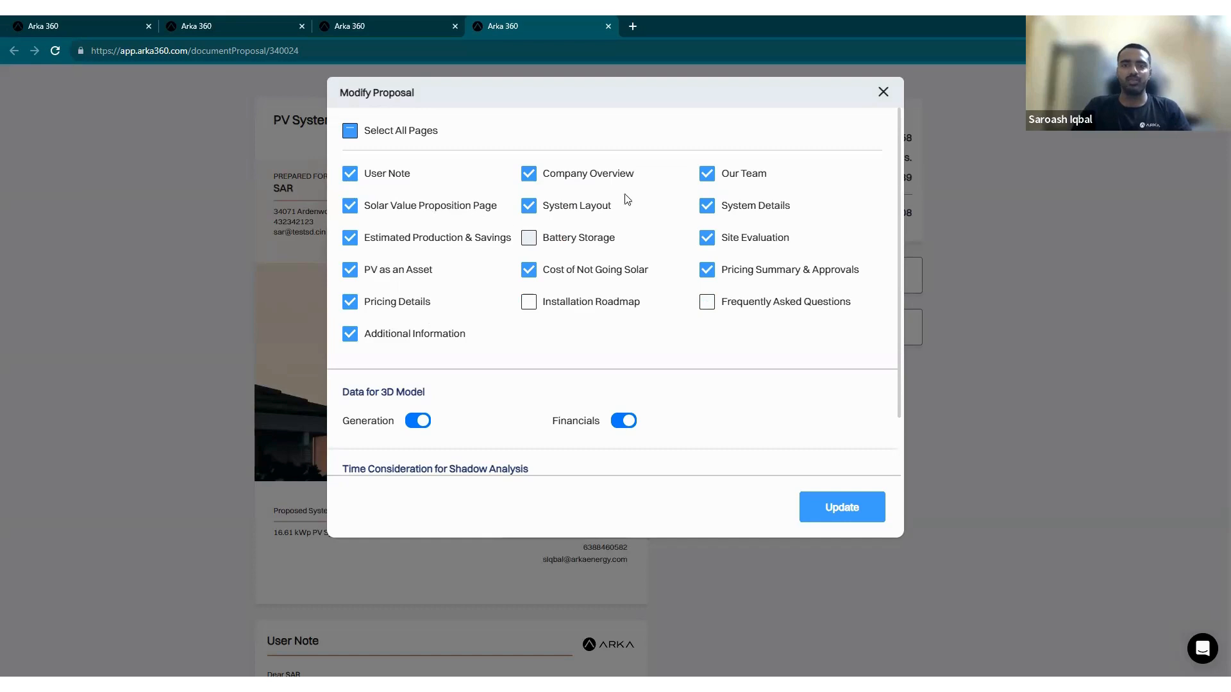
click(537, 177)
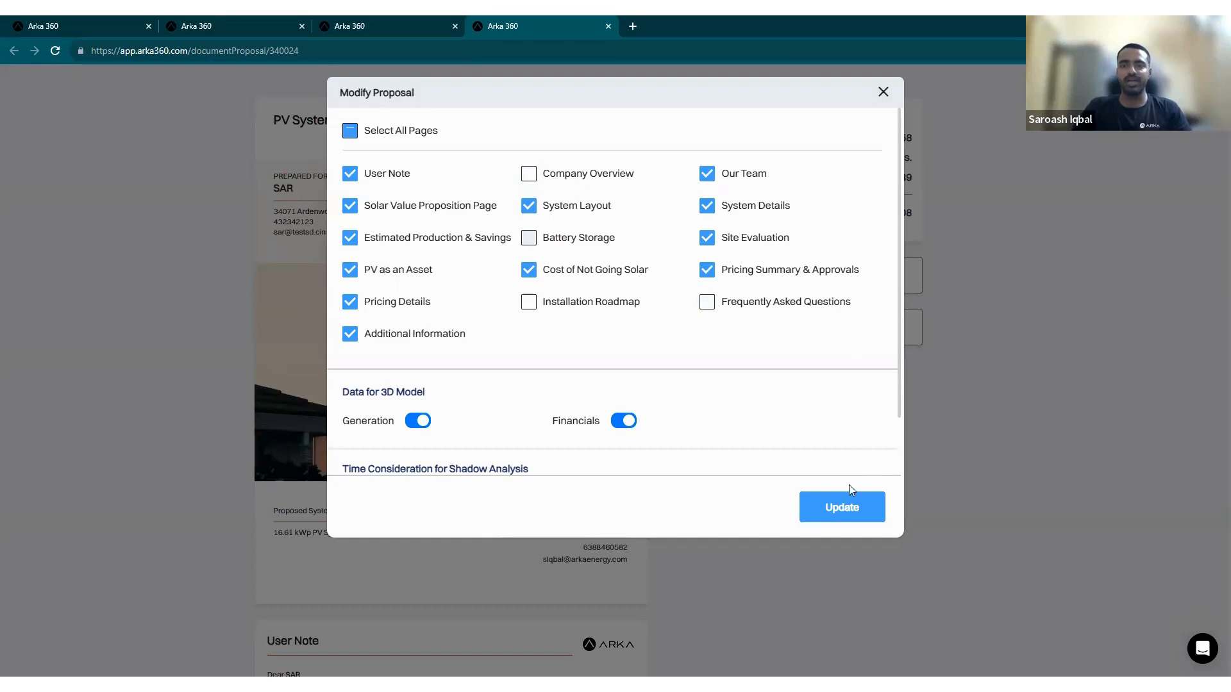
click(835, 501)
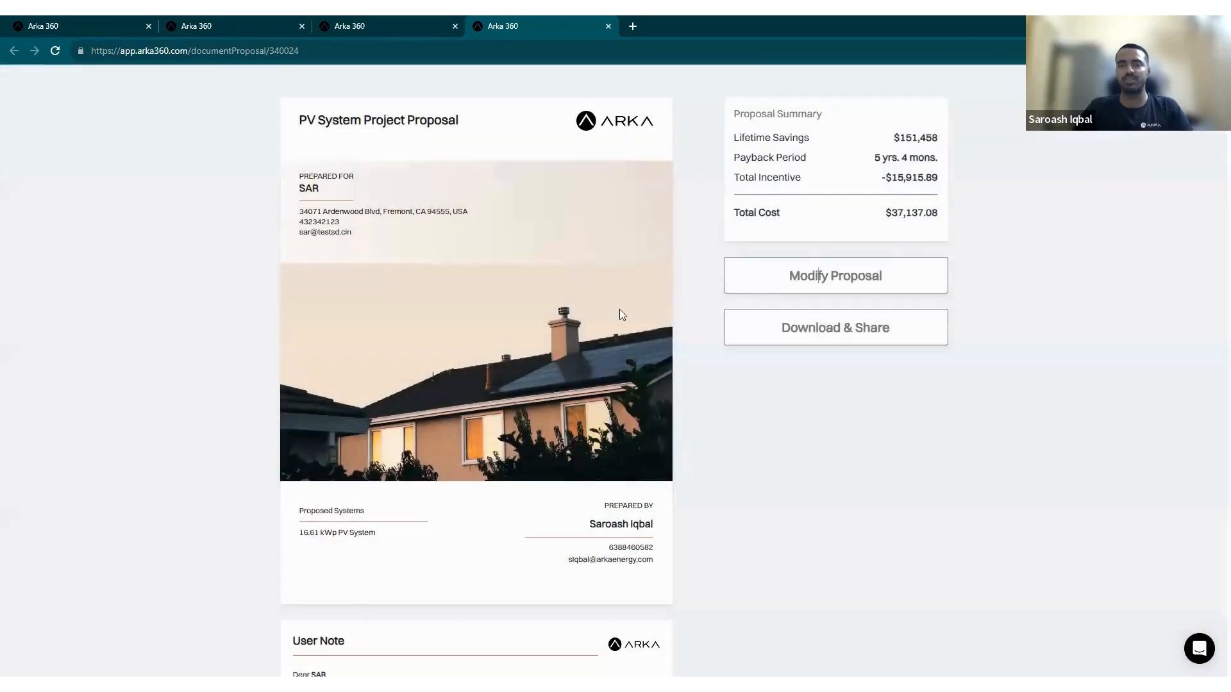
Examine the document proposal's user note, system layout, system details, production and savings charts, and site evaluation pages.
scroll(537, 319, down, 5)
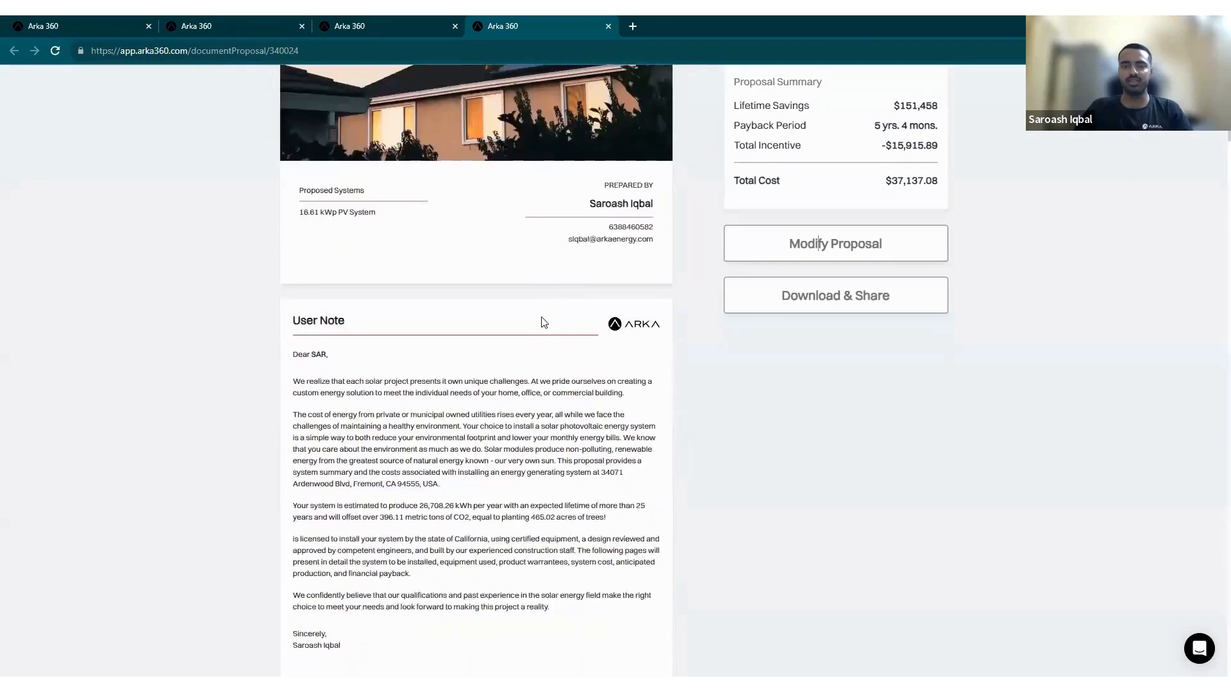
scroll(541, 319, up, 3)
scroll(542, 319, up, 2)
scroll(538, 326, down, 10)
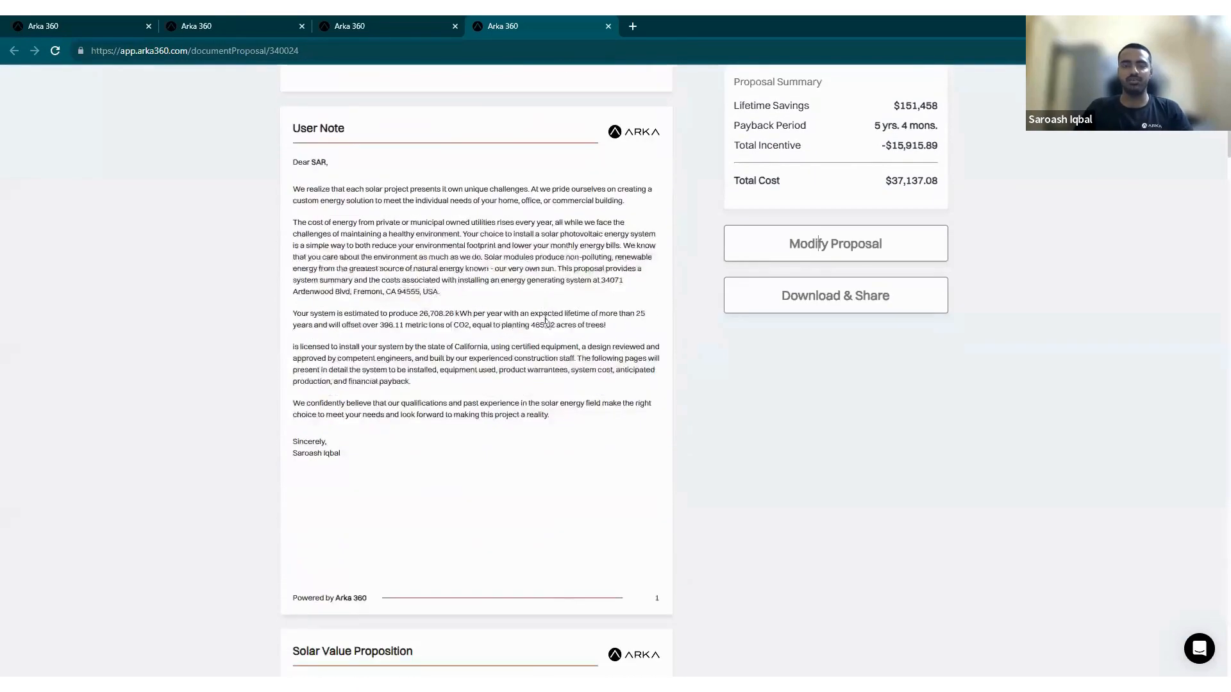
scroll(541, 323, down, 10)
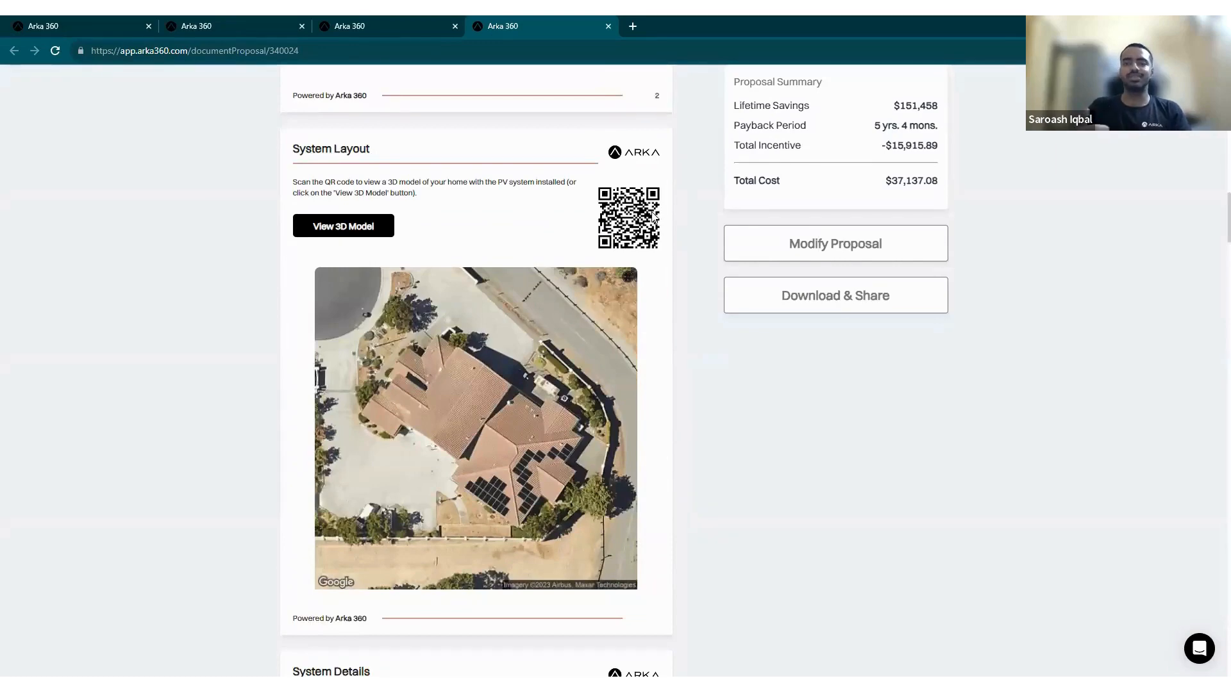
scroll(611, 400, down, 15)
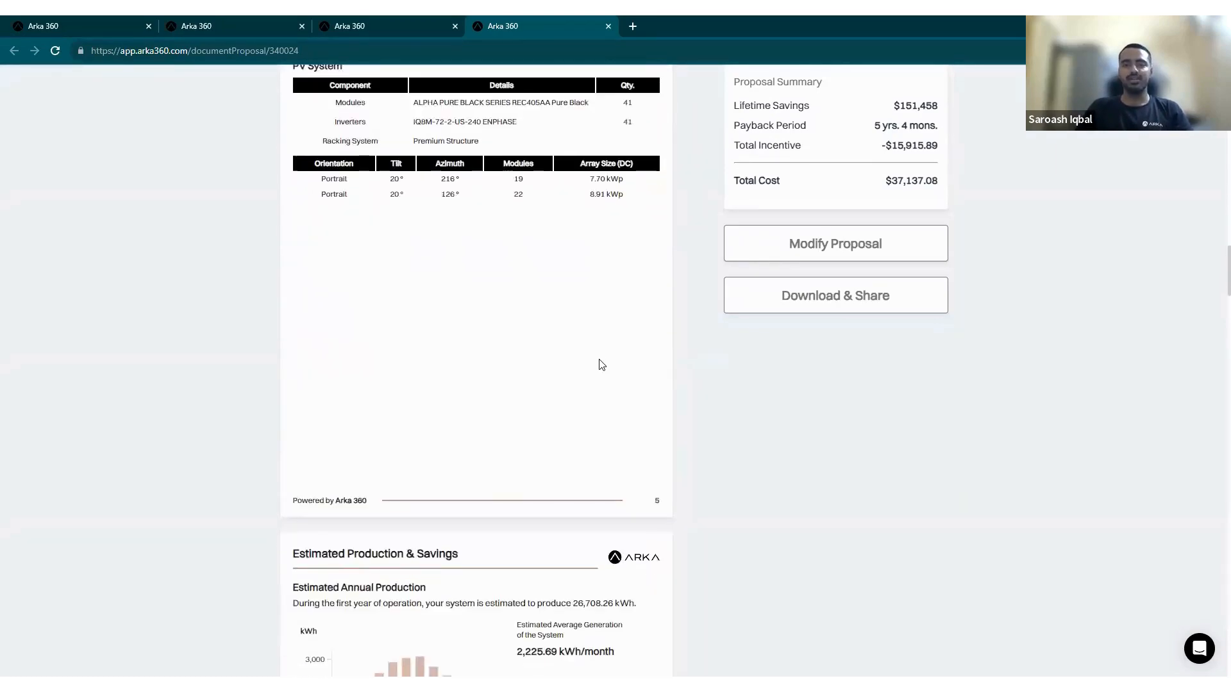
scroll(603, 325, down, 1)
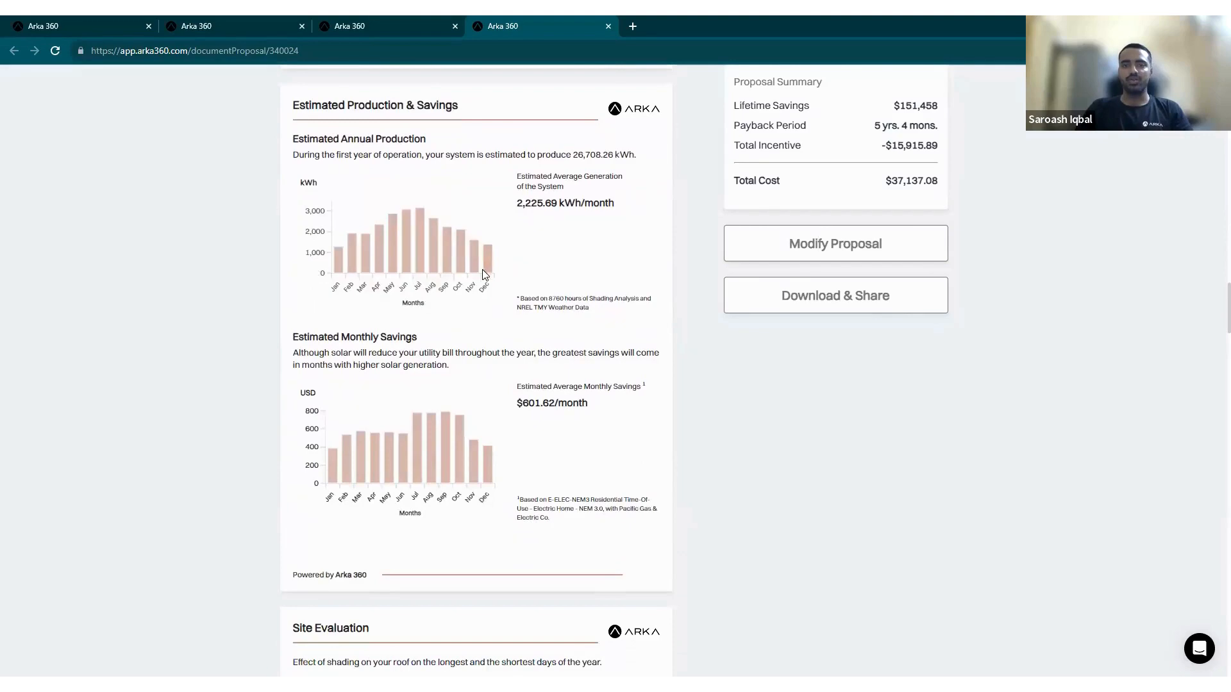
scroll(548, 367, down, 15)
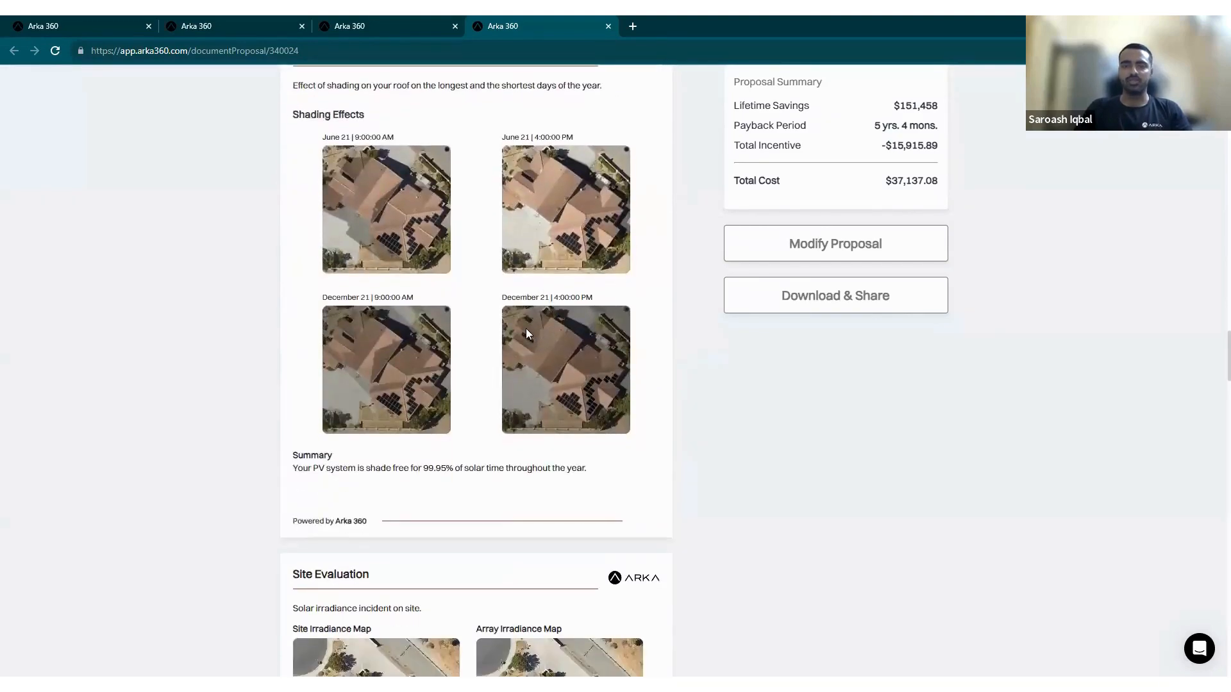
Examine the document proposal's financial pages, from PV as an Asset and Cost of Not Going Solar through the pricing details.
scroll(516, 342, down, 10)
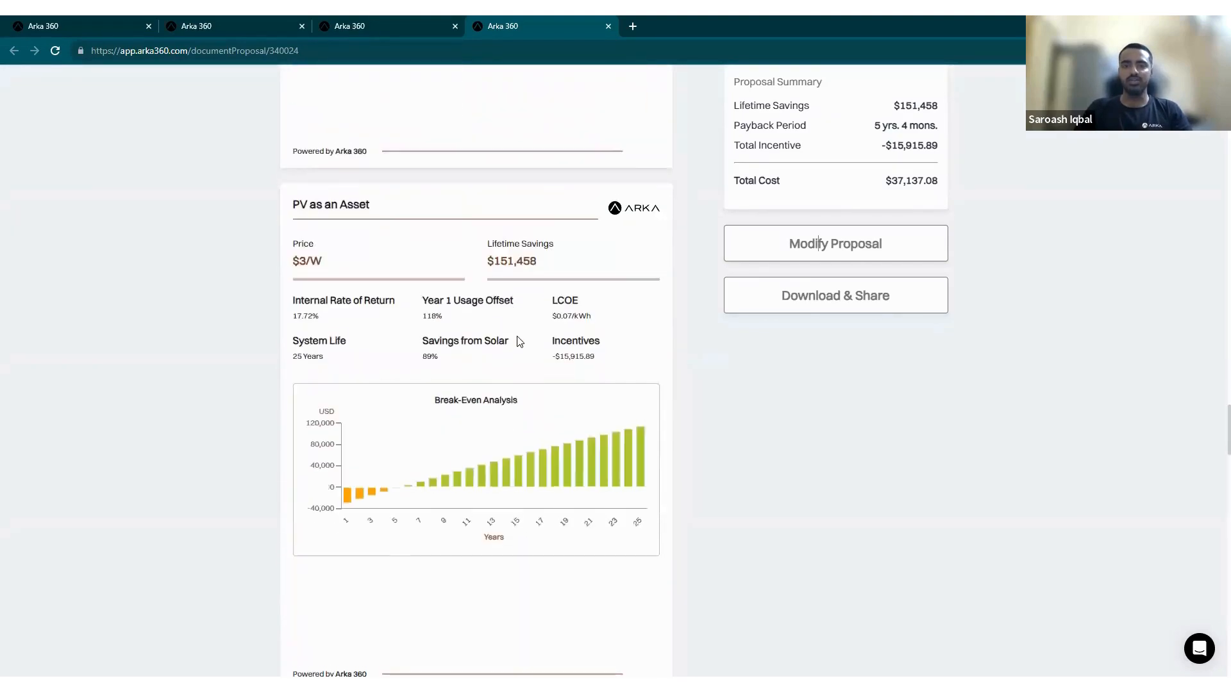
scroll(513, 323, down, 2)
scroll(506, 317, up, 1)
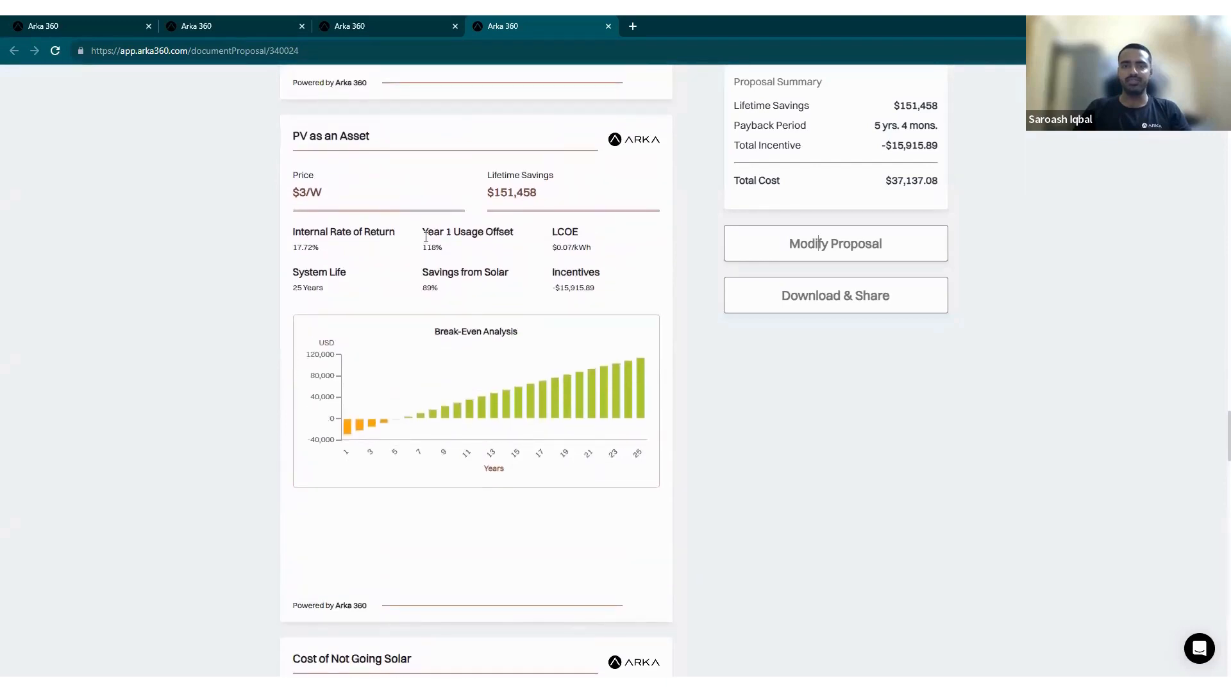
scroll(378, 231, down, 8)
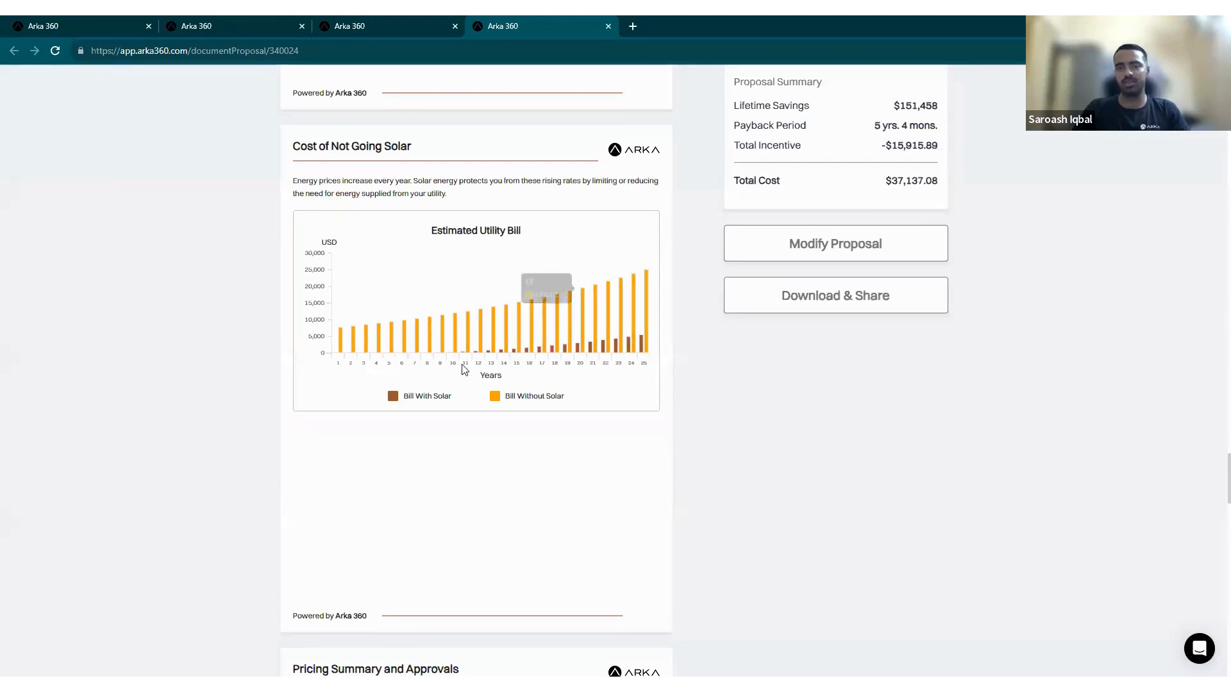
scroll(566, 359, down, 6)
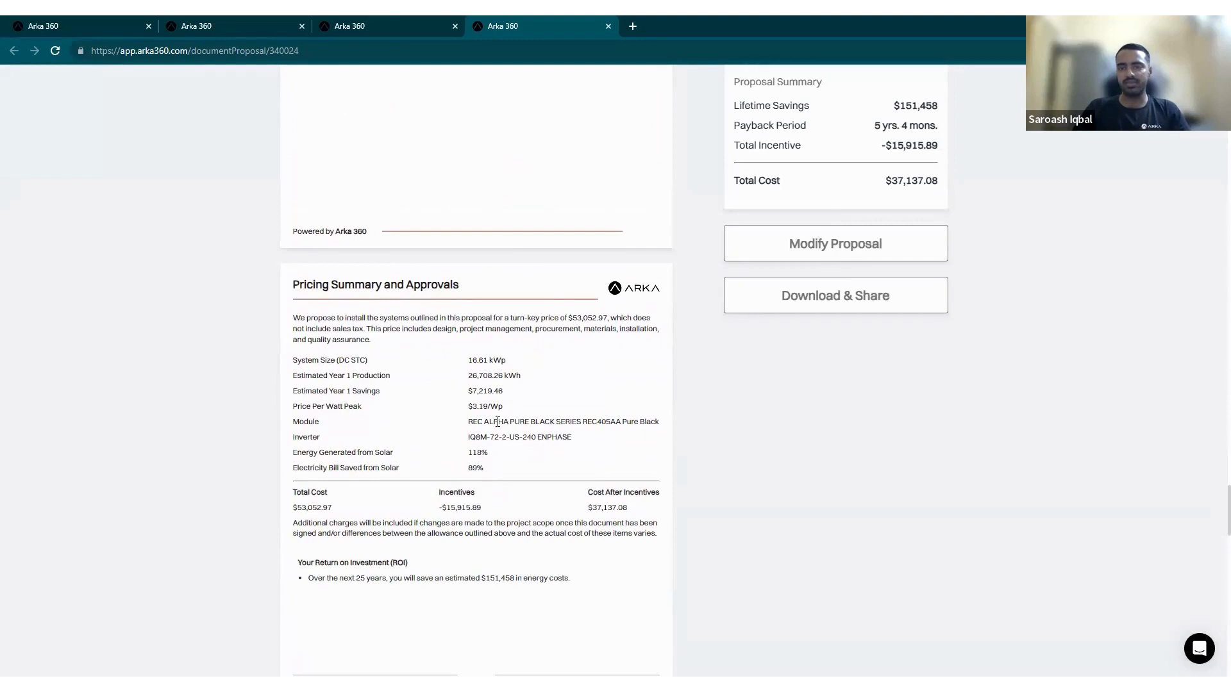
scroll(497, 432, down, 2)
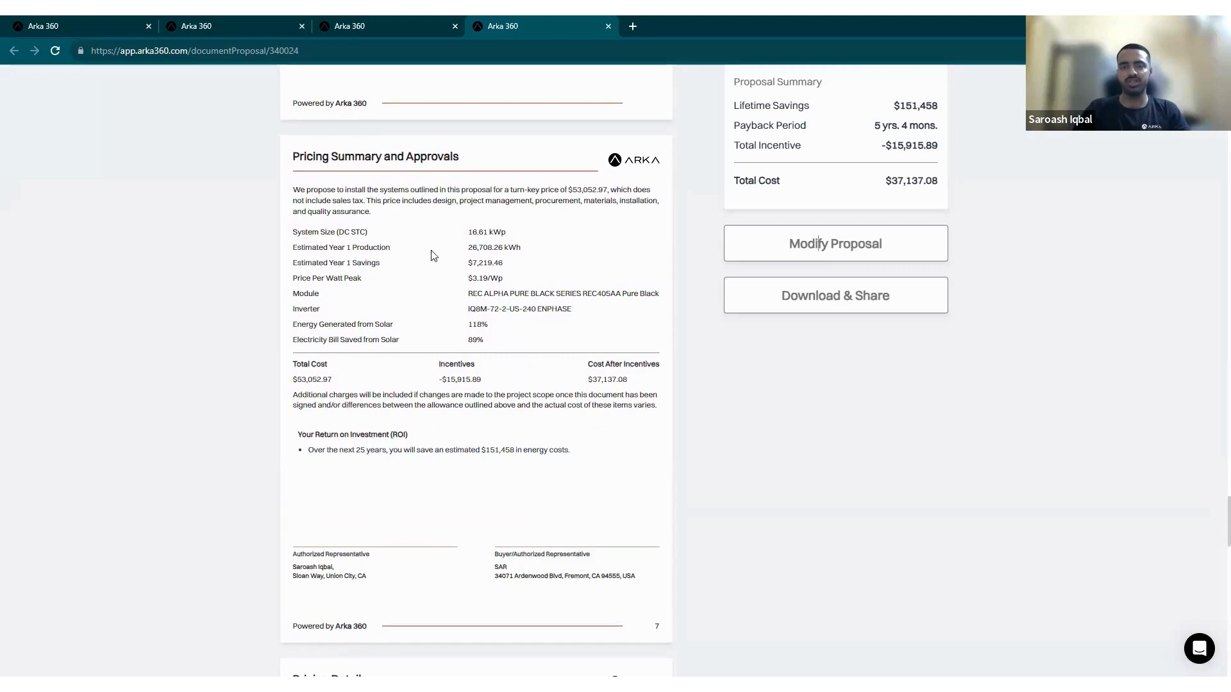
scroll(517, 376, down, 15)
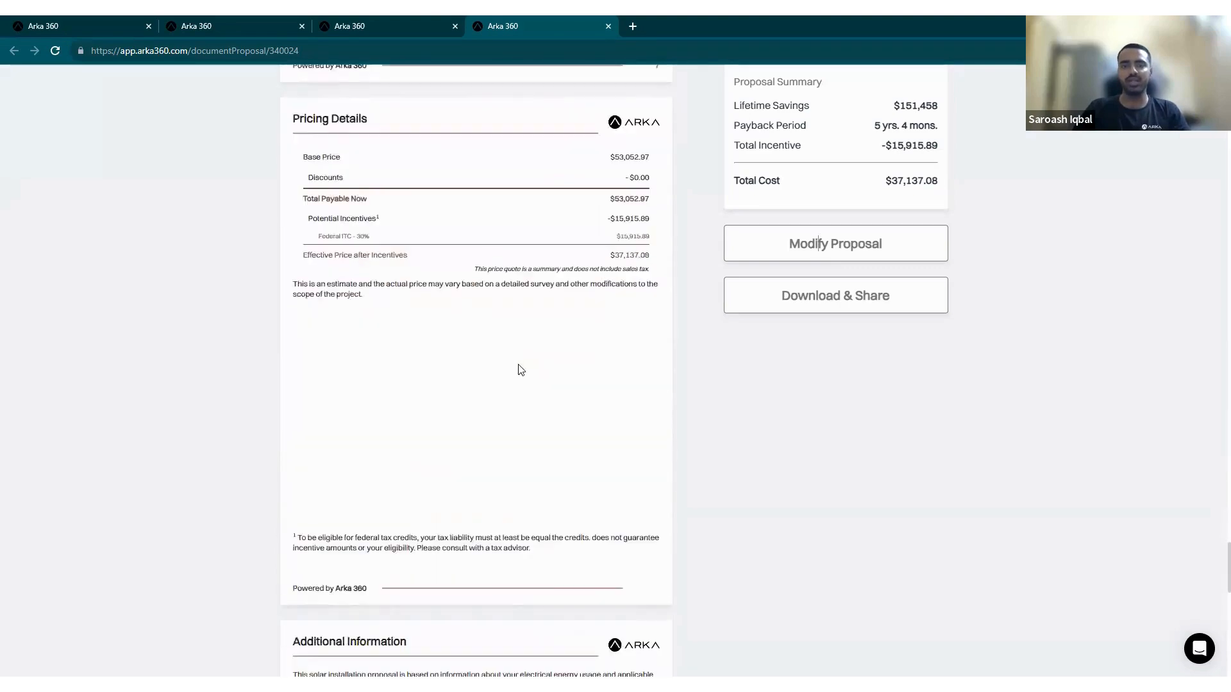
View the document proposal's share and download options, including e-mail, proposal link and PDF, and close them.
click(797, 300)
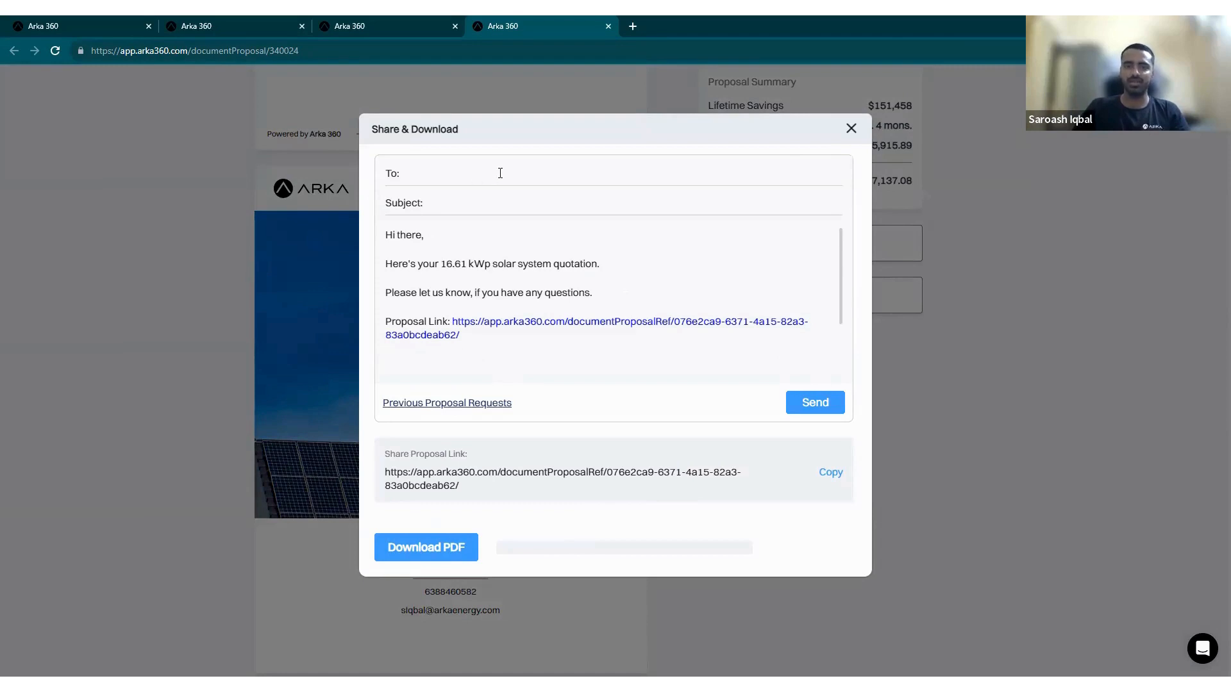
click(851, 129)
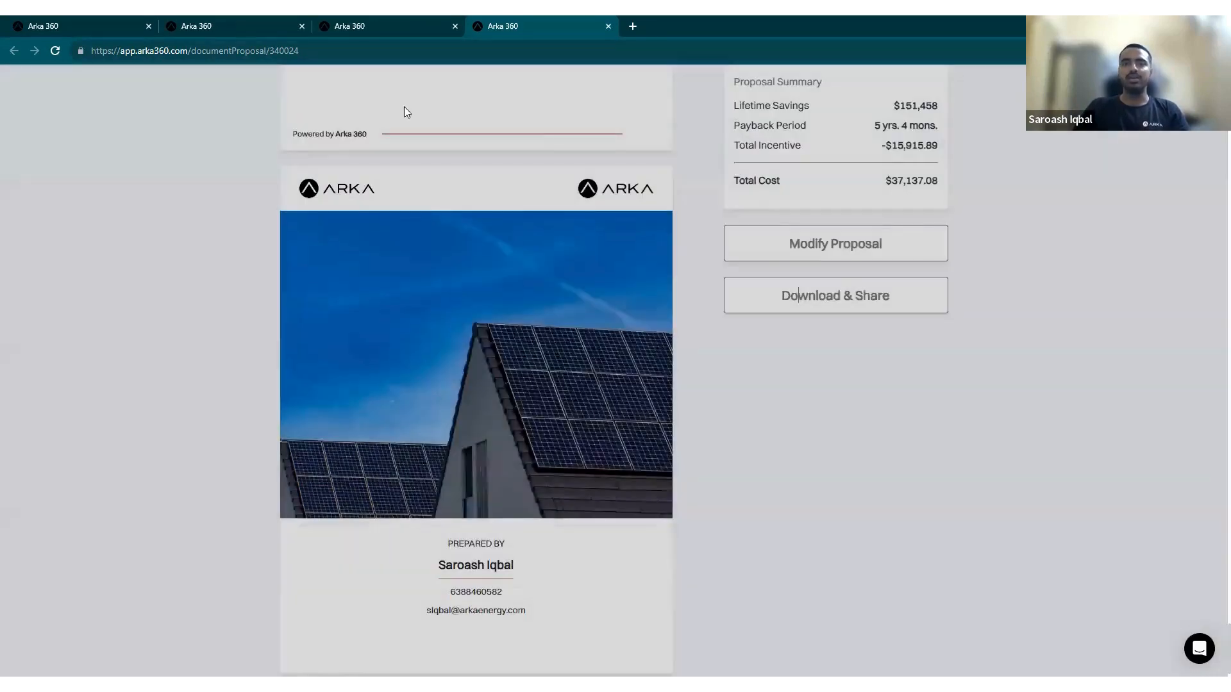
Open the web proposal and inspect the home's 3D model in its System Layout section from different angles.
click(392, 19)
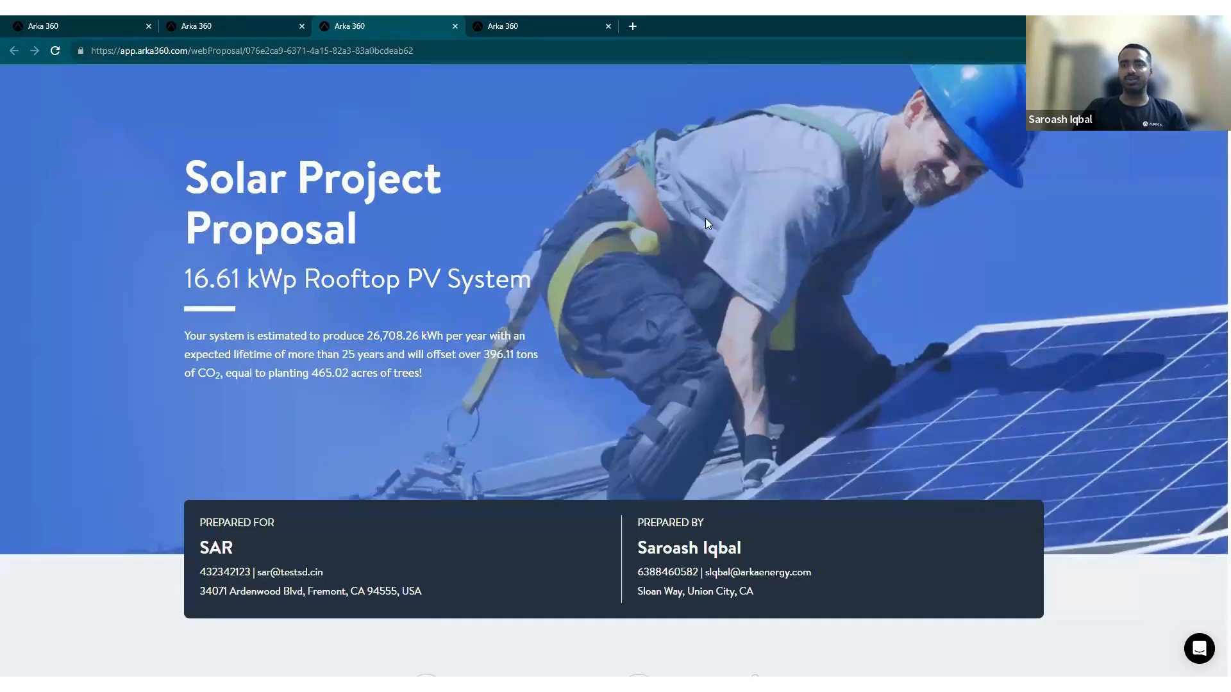
scroll(706, 224, down, 2)
scroll(641, 238, down, 9)
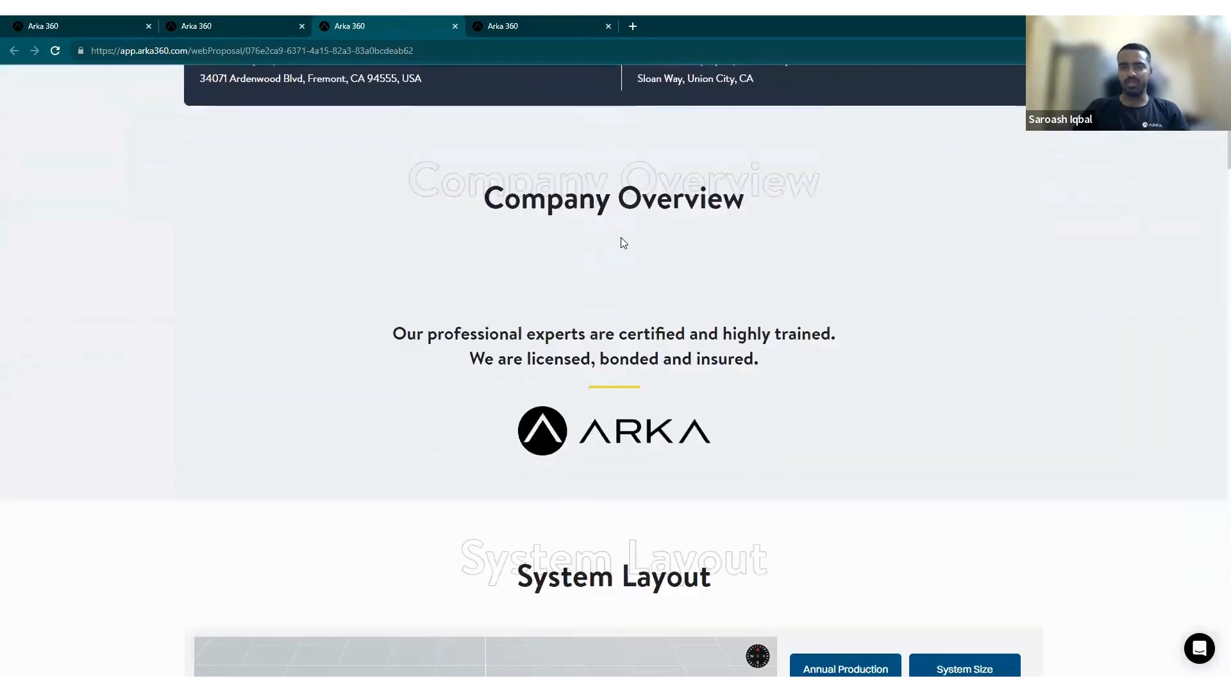
scroll(142, 284, down, 4)
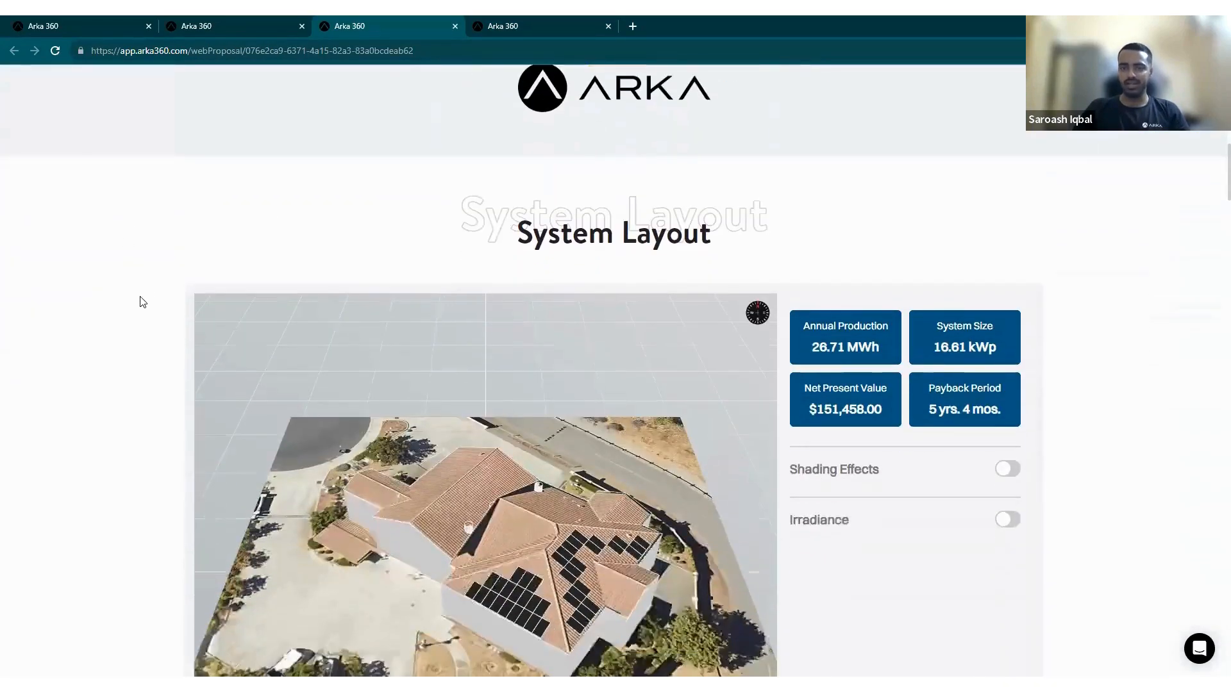
scroll(132, 212, up, 2)
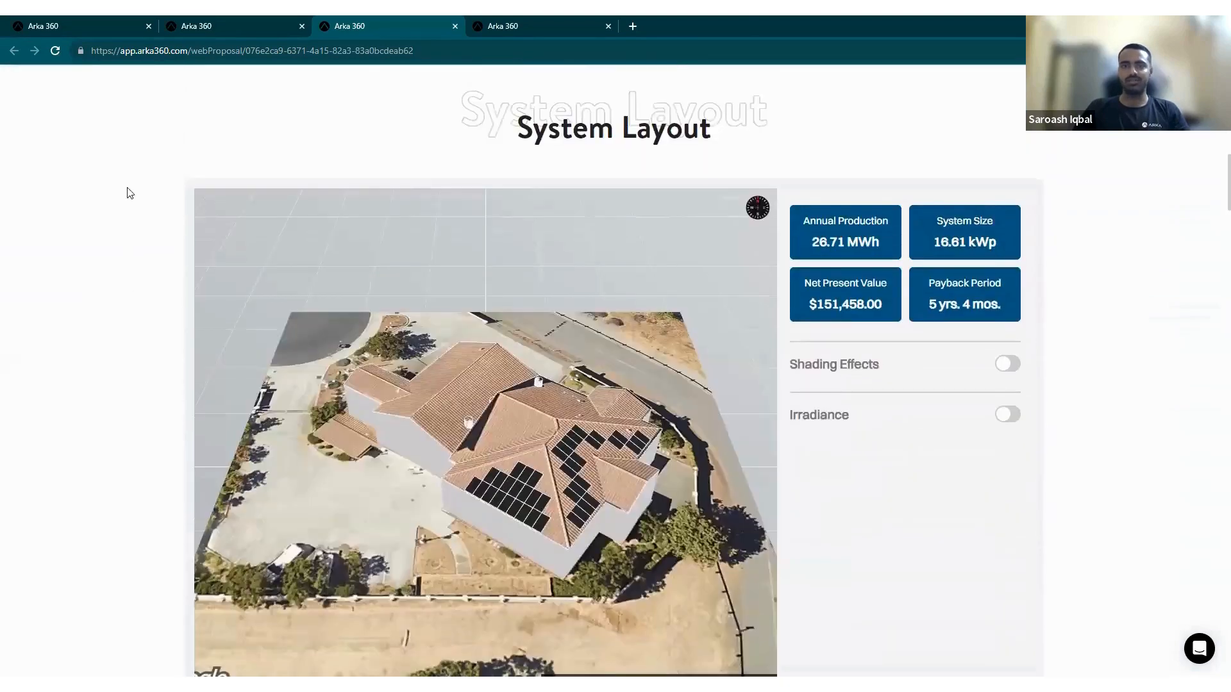
scroll(111, 258, down, 1)
drag(540, 378, 489, 379)
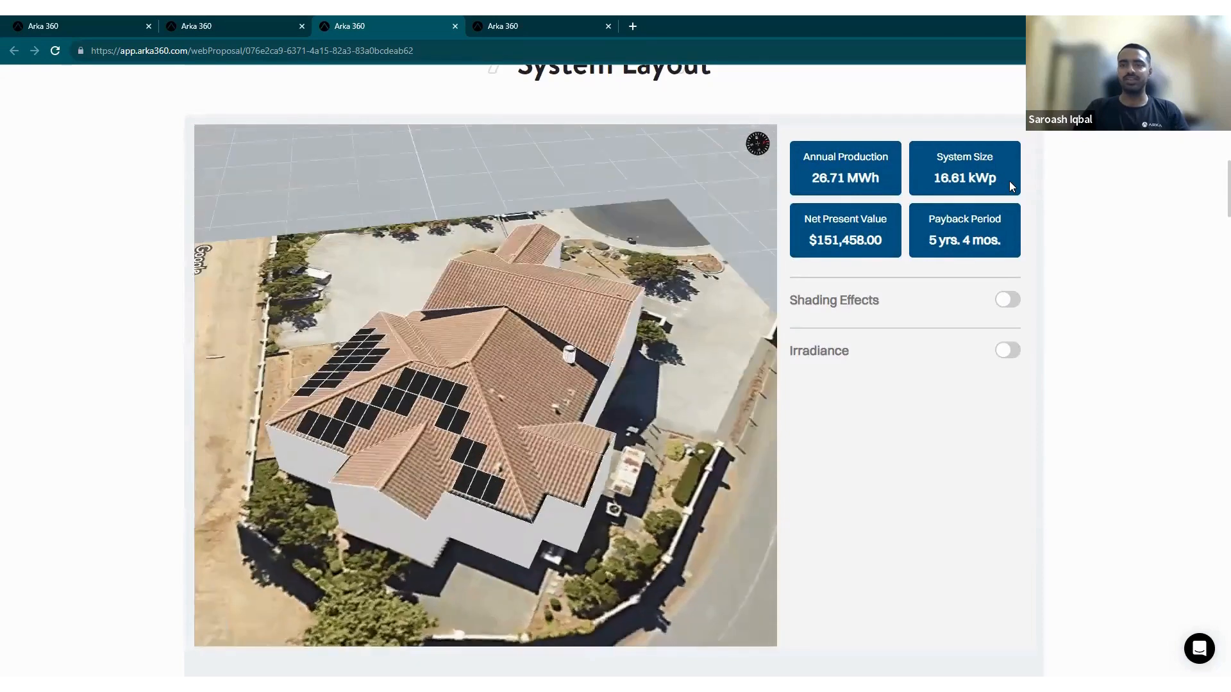
Preview the Shading Effects with the sun path simulation on the web proposal's 3D model, and turn them off again.
scroll(984, 208, down, 3)
scroll(985, 208, up, 1)
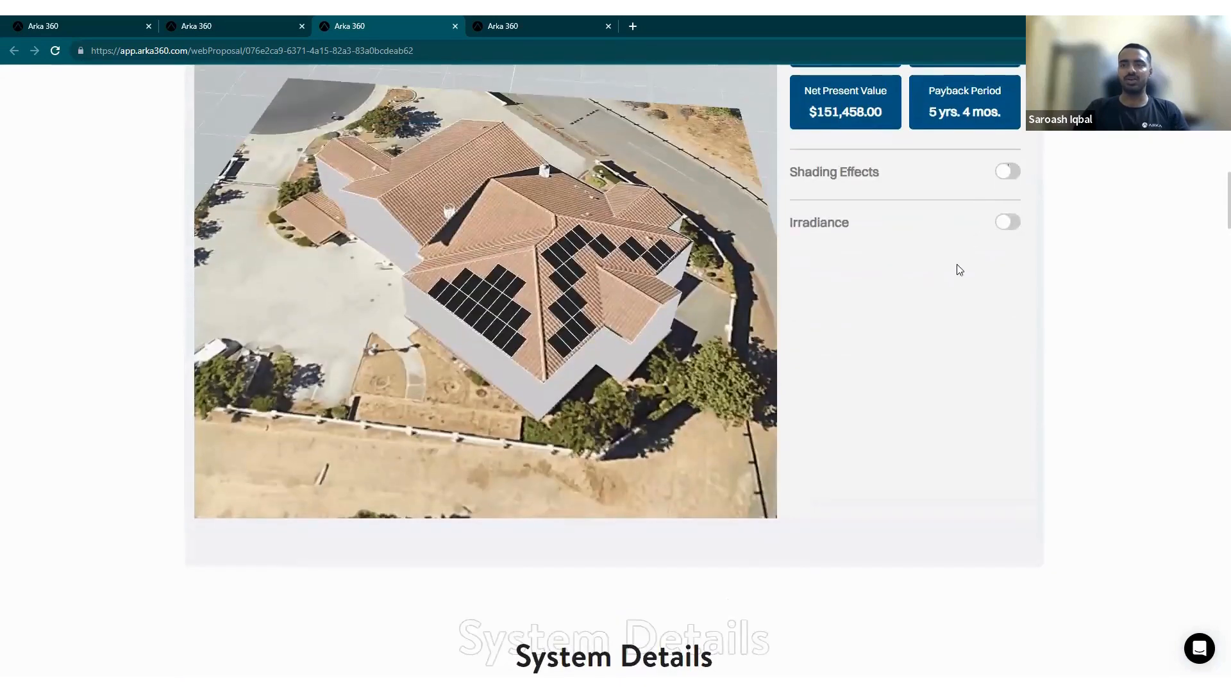
click(1007, 171)
mouse_move(890, 277)
mouse_down()
mouse_move(871, 273)
mouse_move(892, 273)
mouse_up()
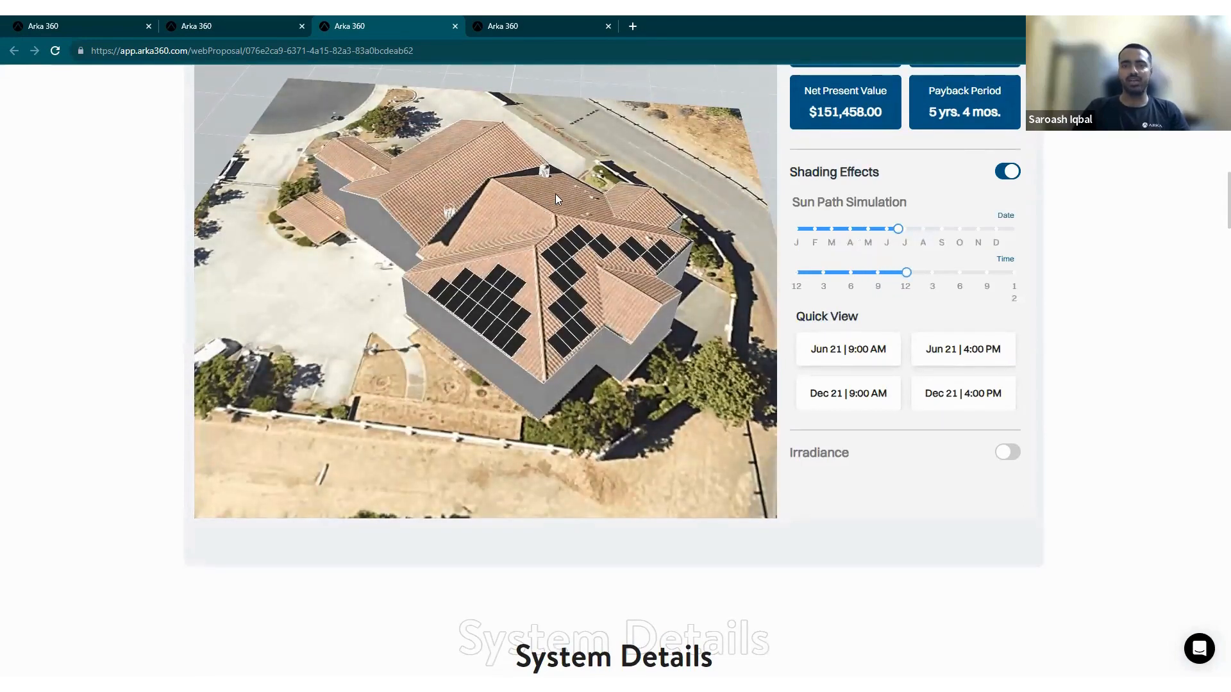
click(1008, 172)
Expand the System Components and System Orientation tables in the web proposal's System Details section.
scroll(1076, 278, down, 1)
scroll(964, 321, down, 8)
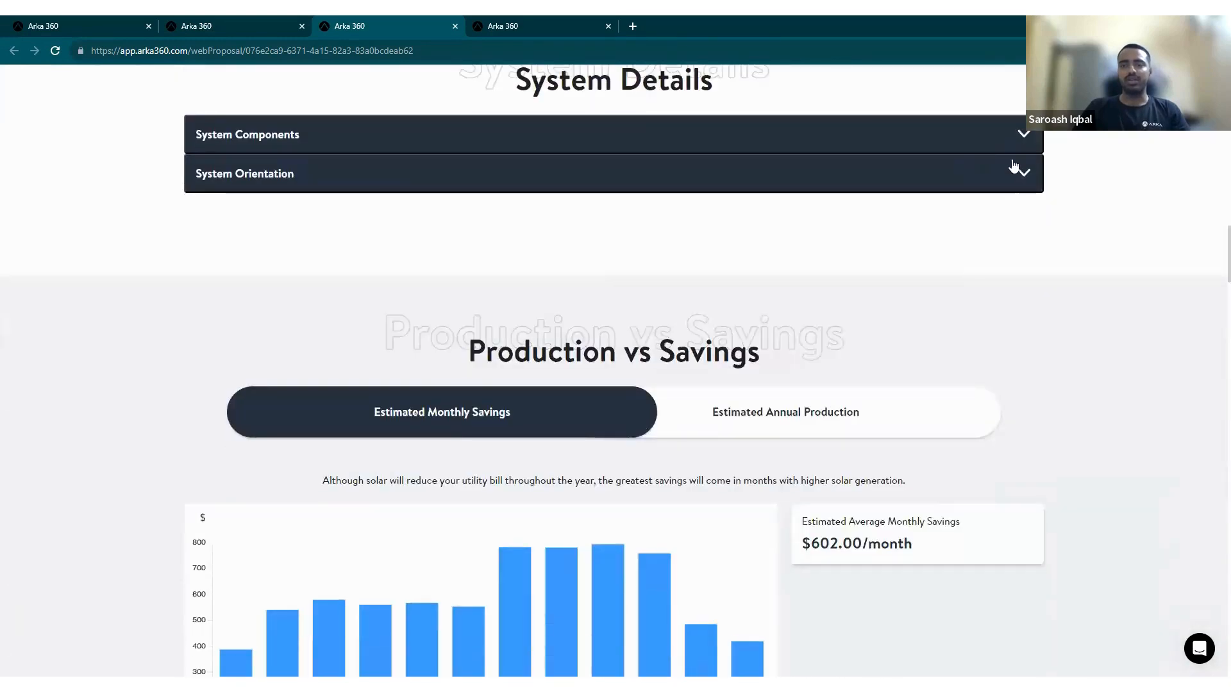
click(1017, 136)
click(1007, 293)
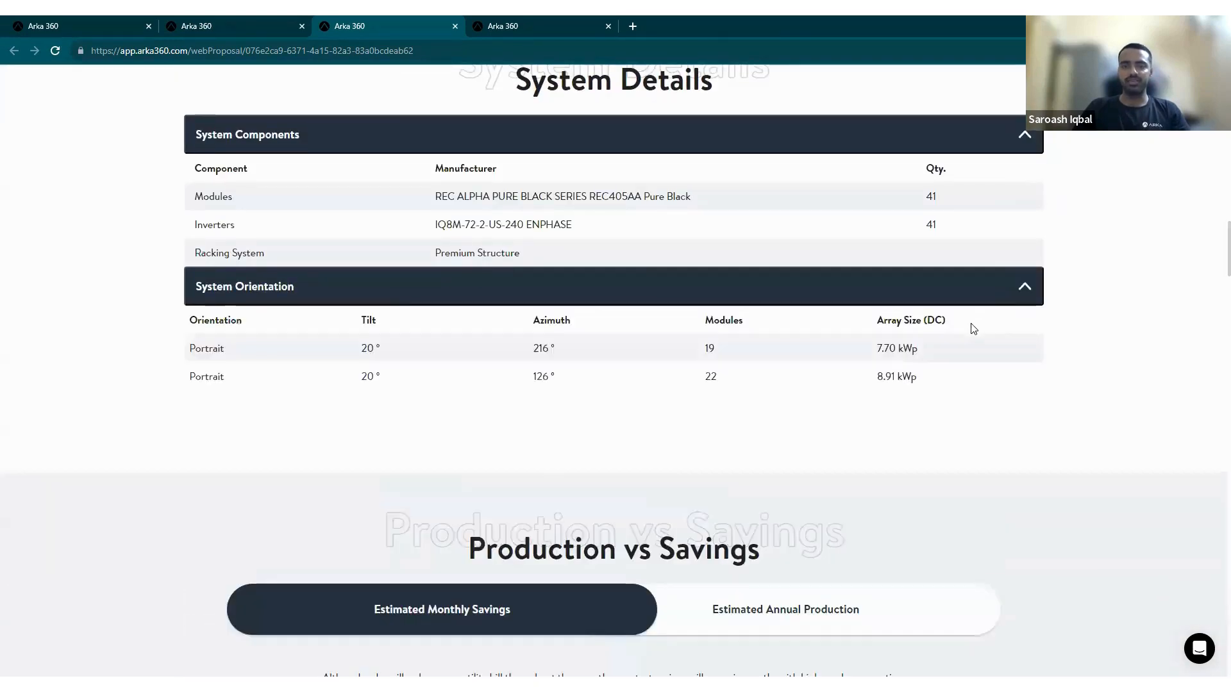
Show Estimated Annual Production under Production vs Savings, and review the PV as an Asset and bill comparison charts below it.
scroll(970, 326, down, 5)
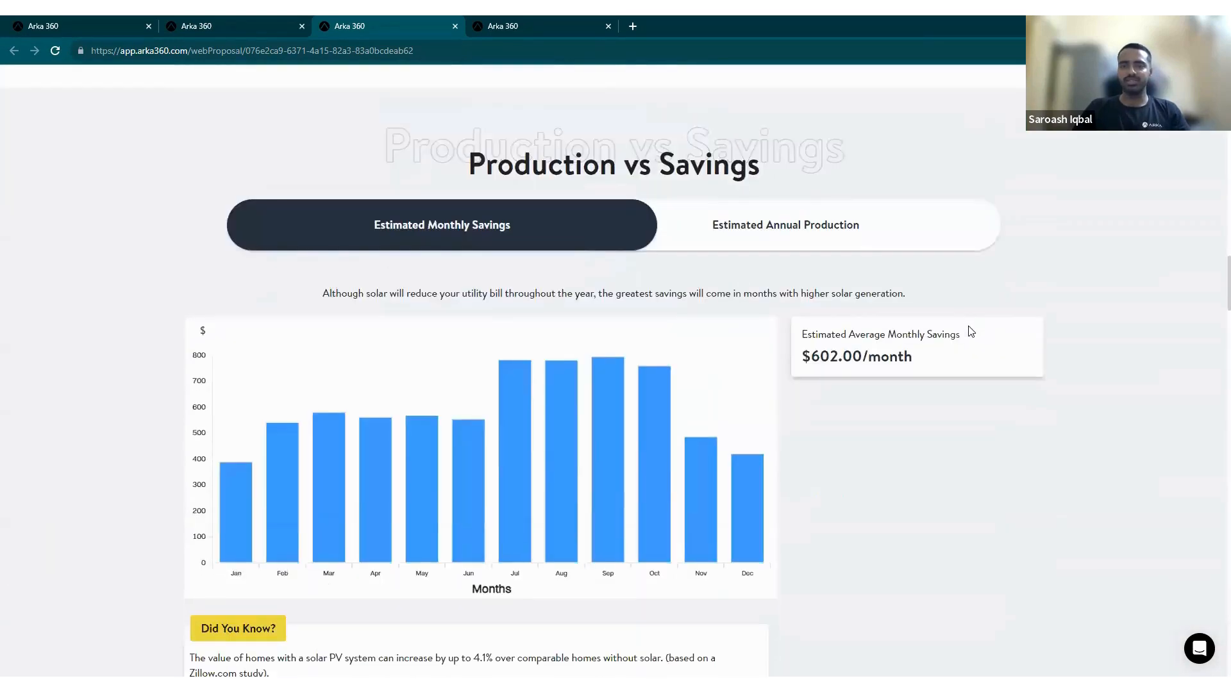
click(827, 231)
scroll(809, 405, down, 7)
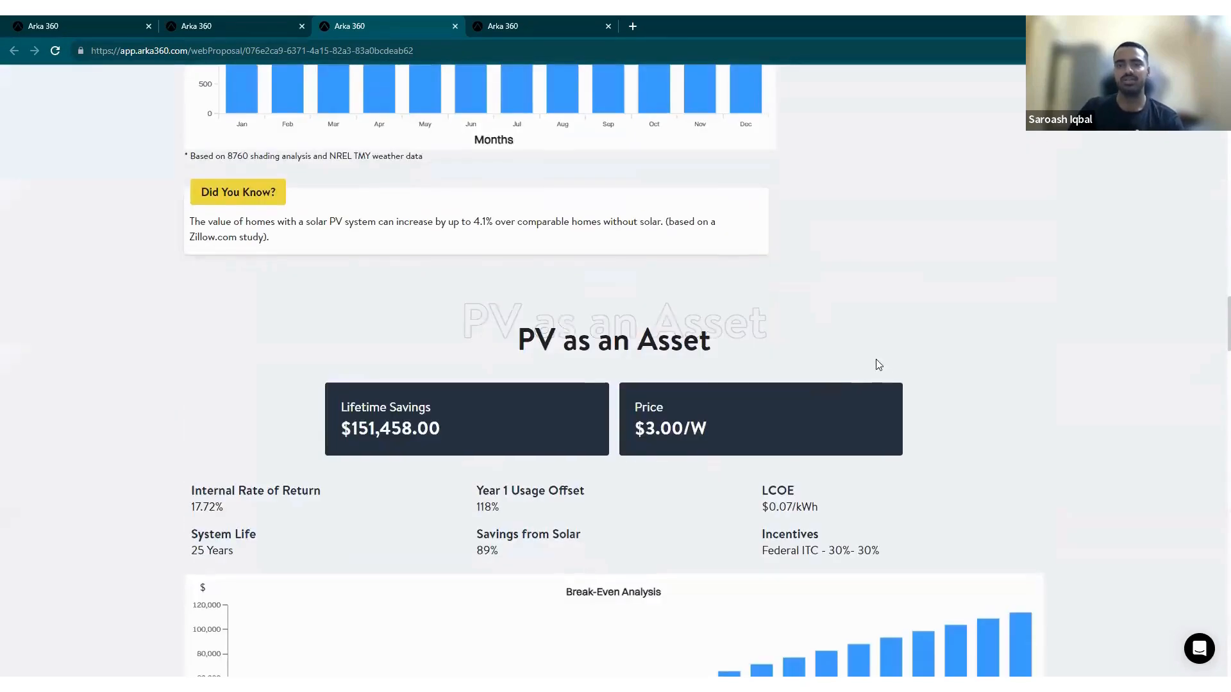
scroll(877, 362, down, 20)
scroll(863, 351, up, 5)
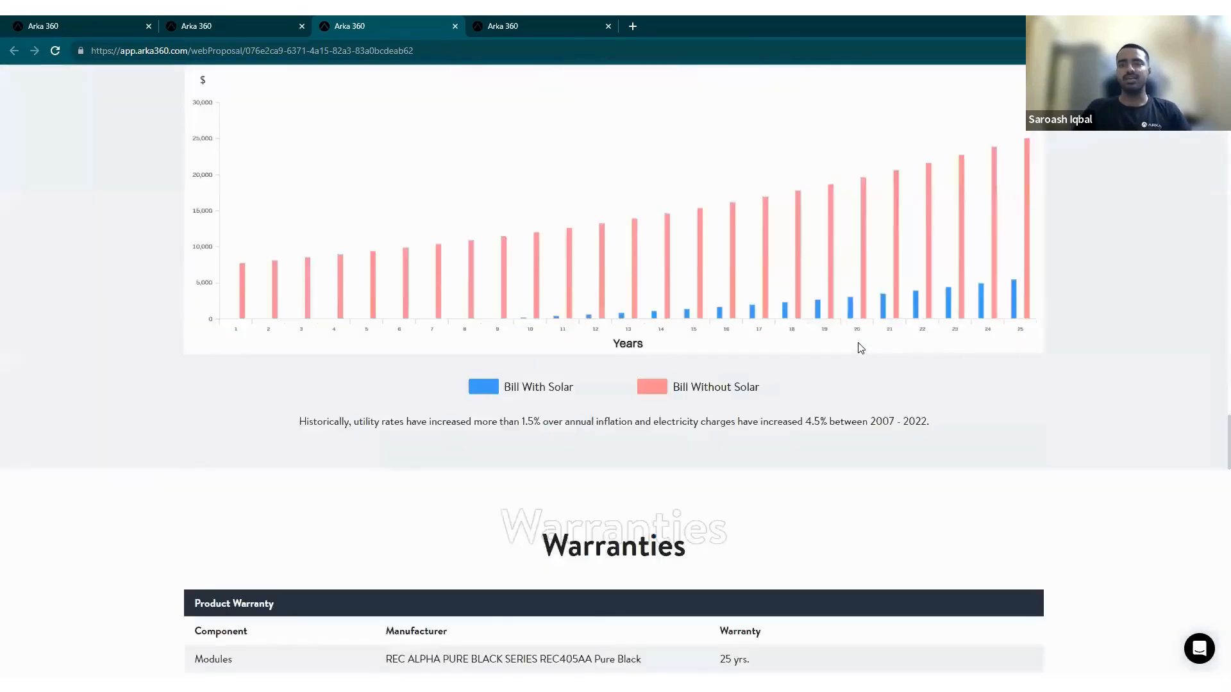
Go to the web proposal's Accept & Sign section, view its Share Proposal e-mail and link options, and close them.
scroll(734, 357, down, 15)
scroll(737, 349, down, 20)
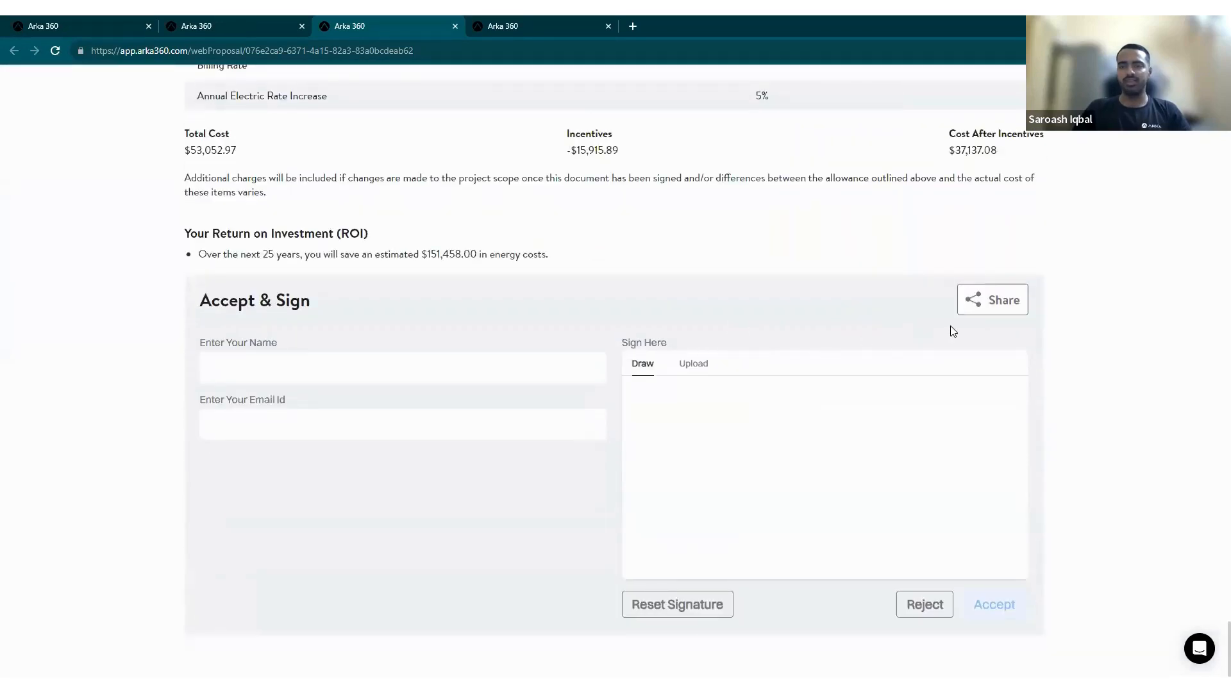
click(991, 302)
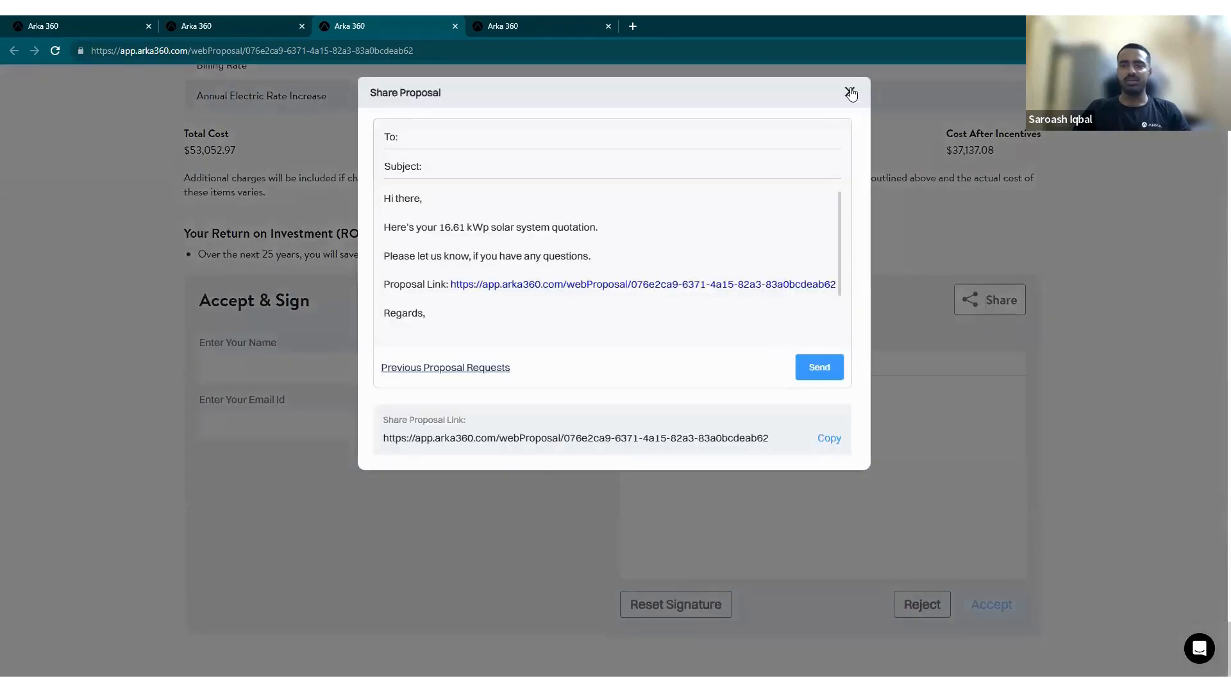
key(Escape)
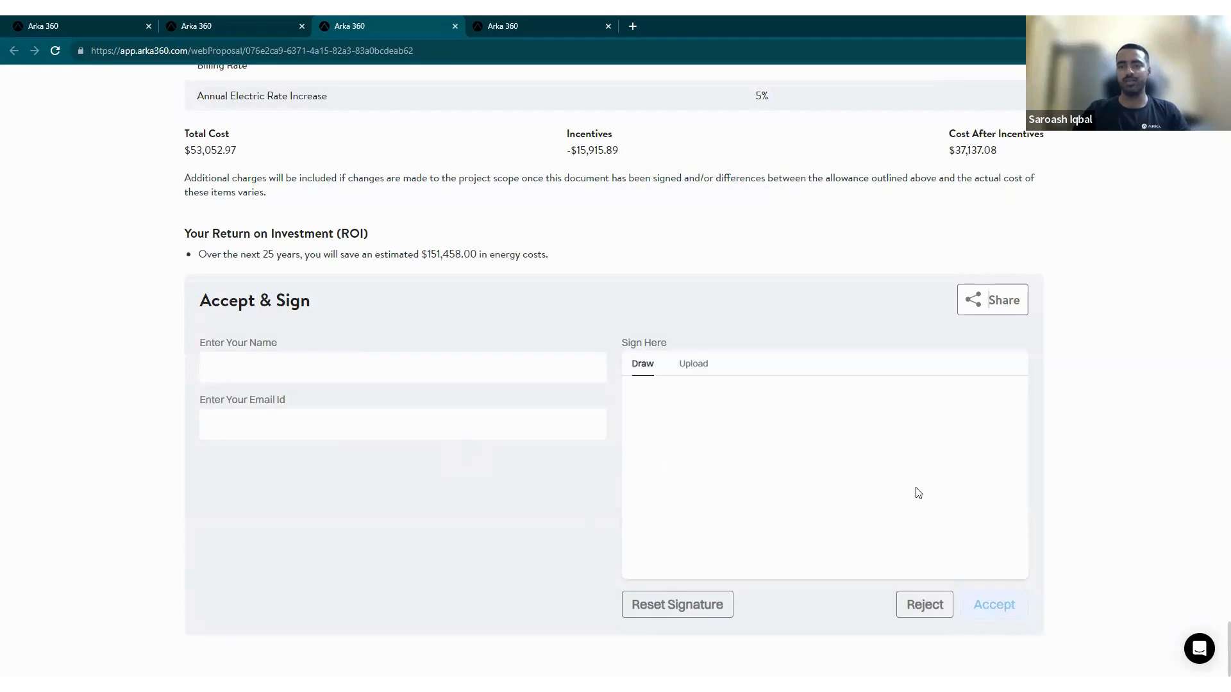
Return to the web proposal's cover, view the support chat with its message and help options, and close it.
scroll(448, 310, up, 20)
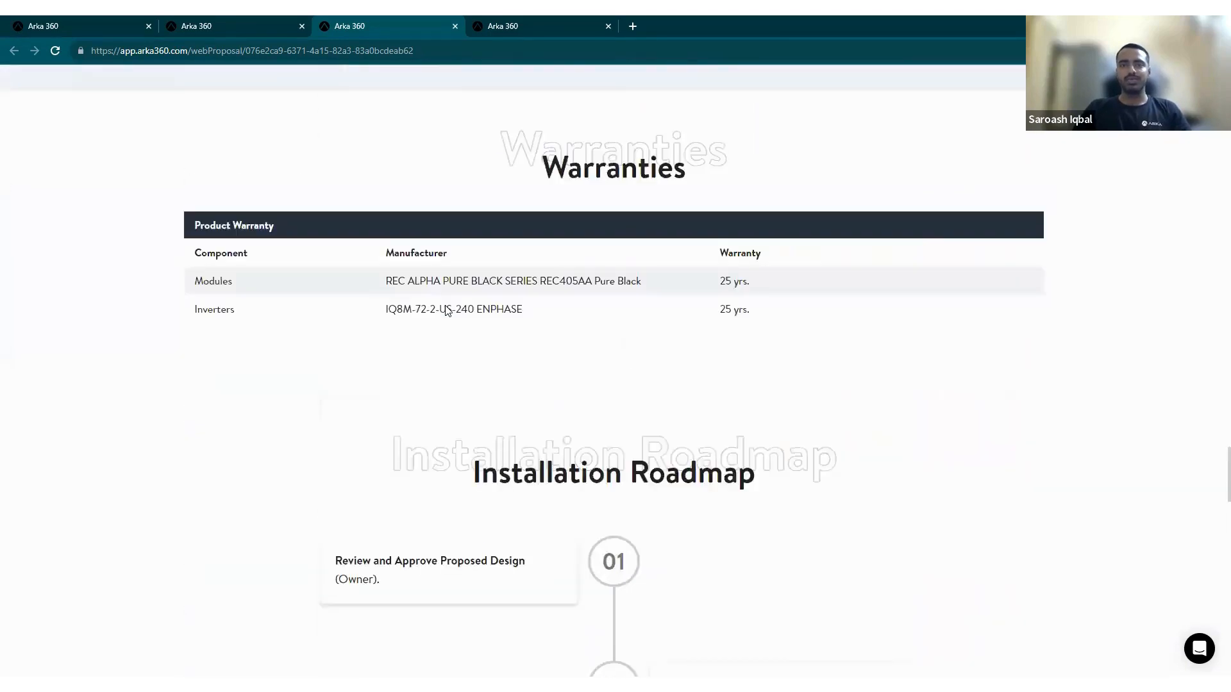
scroll(448, 311, up, 20)
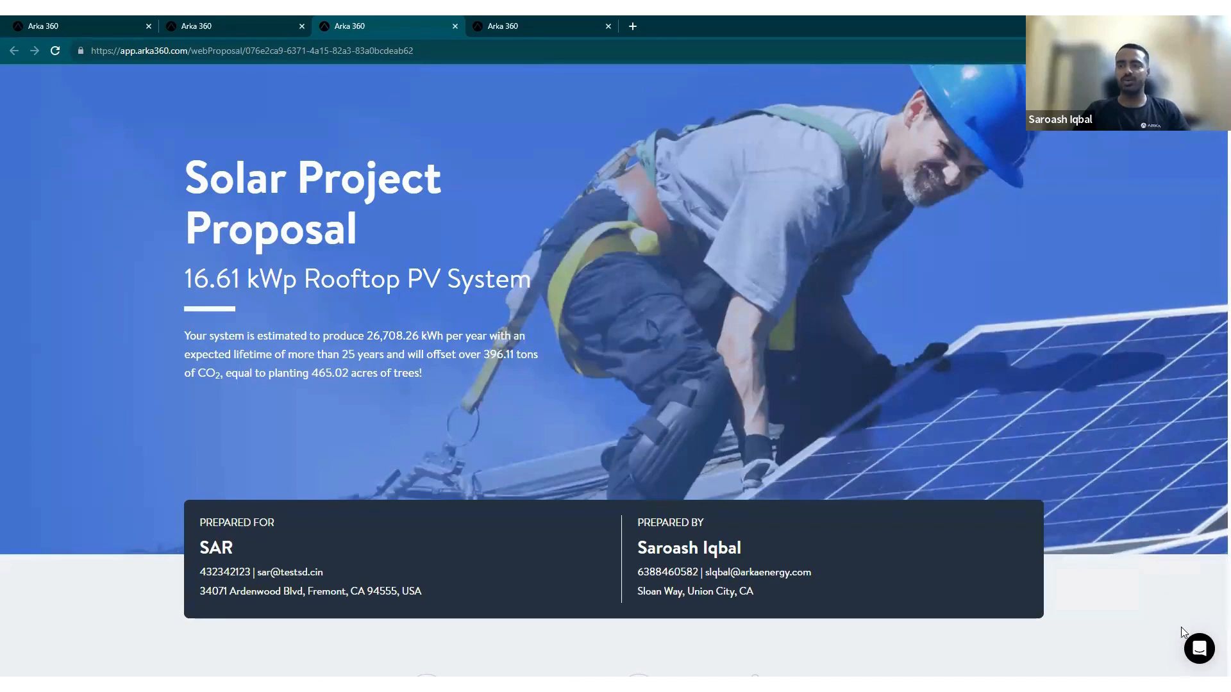
click(1199, 649)
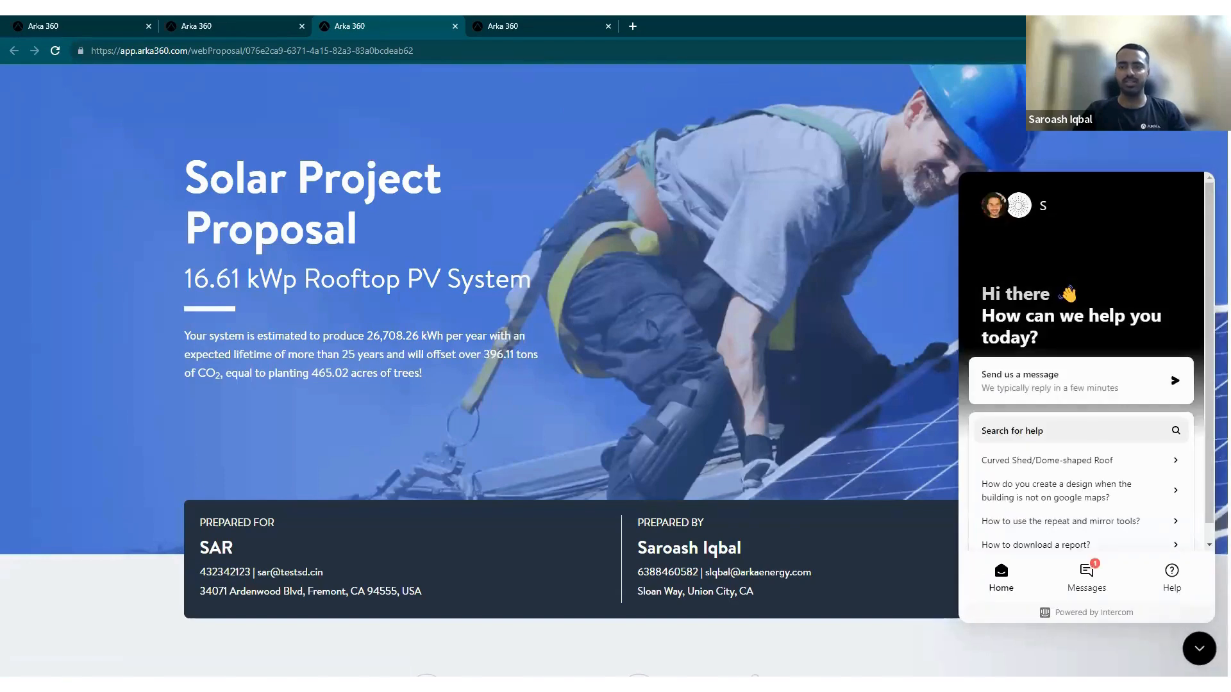
click(1199, 649)
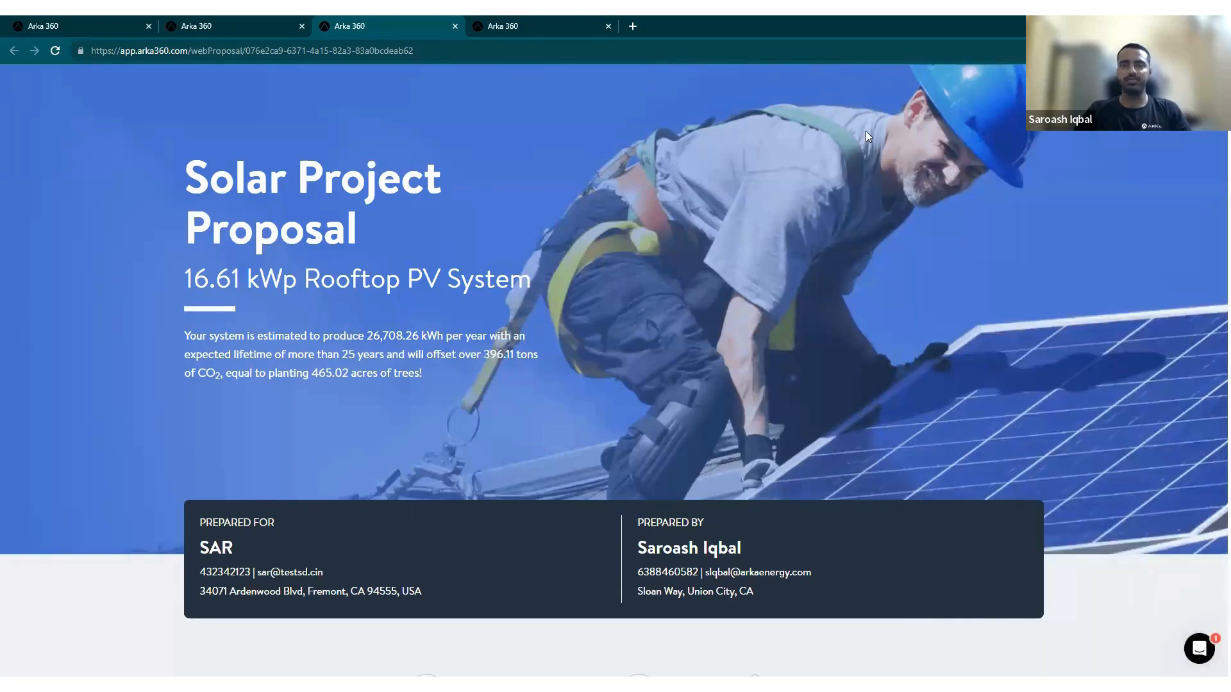